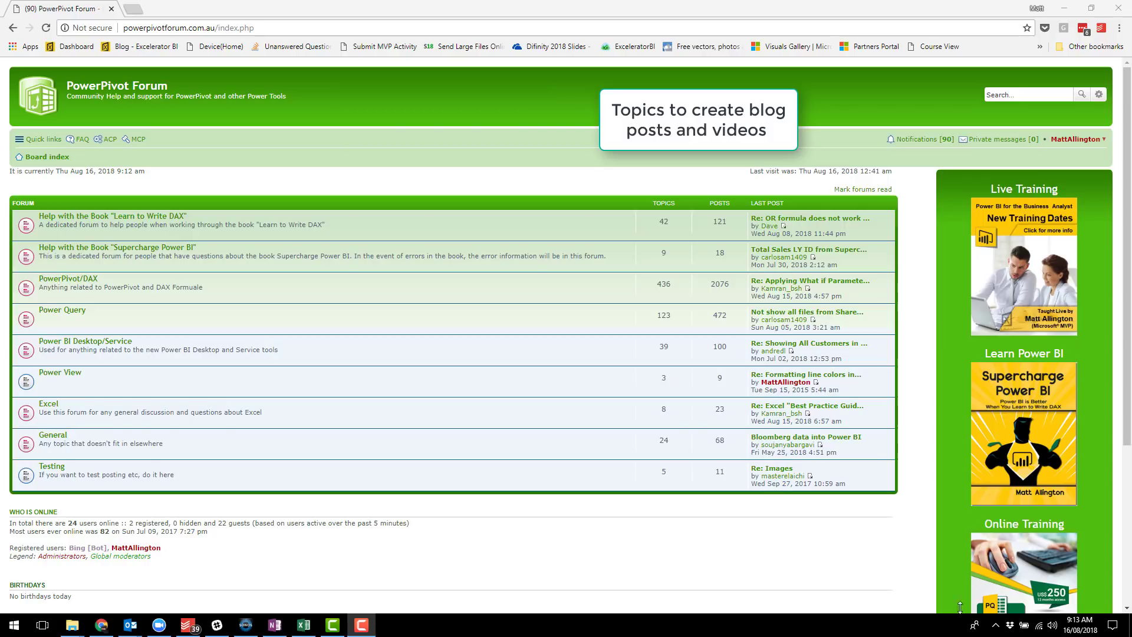
Step: Open the PowerPivot/DAX board's topic list and select a topic's 7915 view count
{"action": "left_click", "coordinate": [69, 280]}
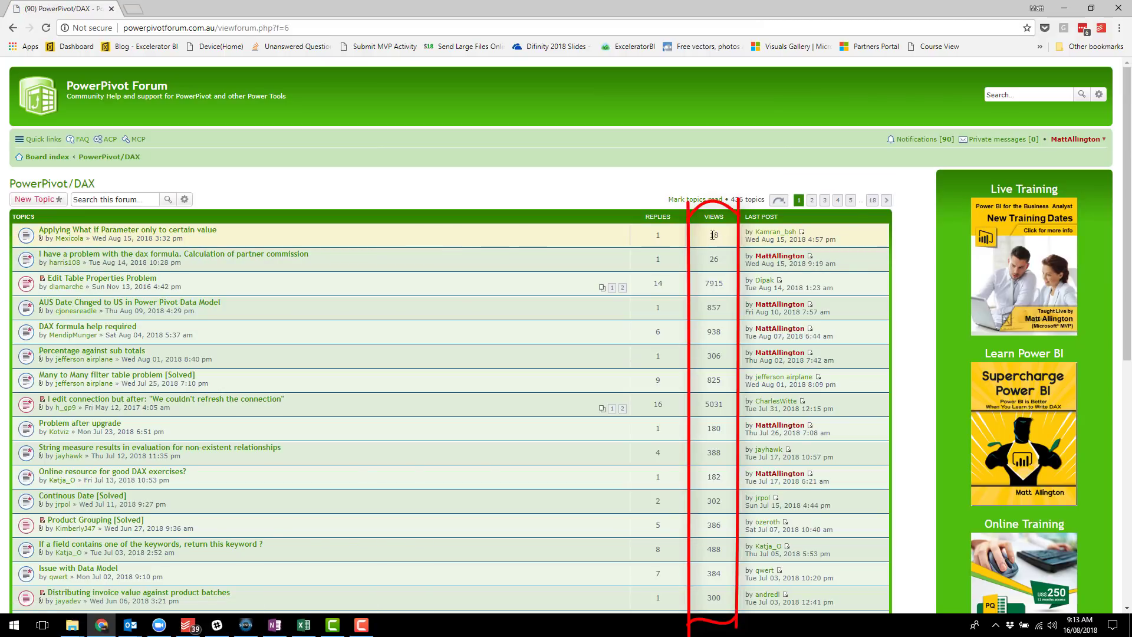
{"action": "left_click_drag", "start_coordinate": [709, 283], "coordinate": [717, 281]}
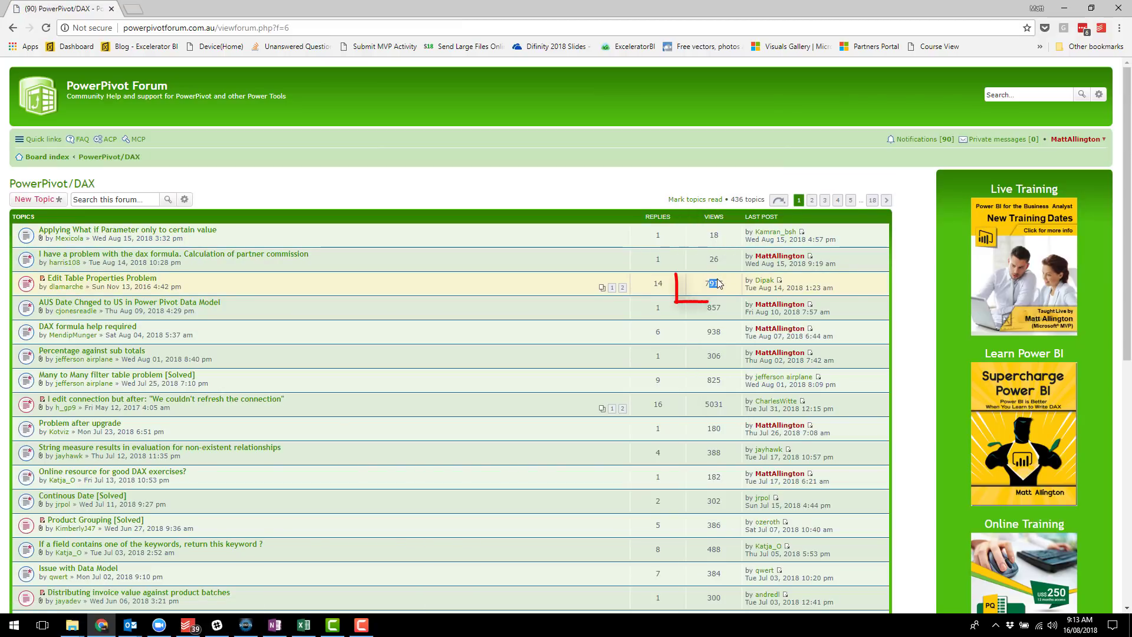
{"action": "left_click", "coordinate": [713, 283]}
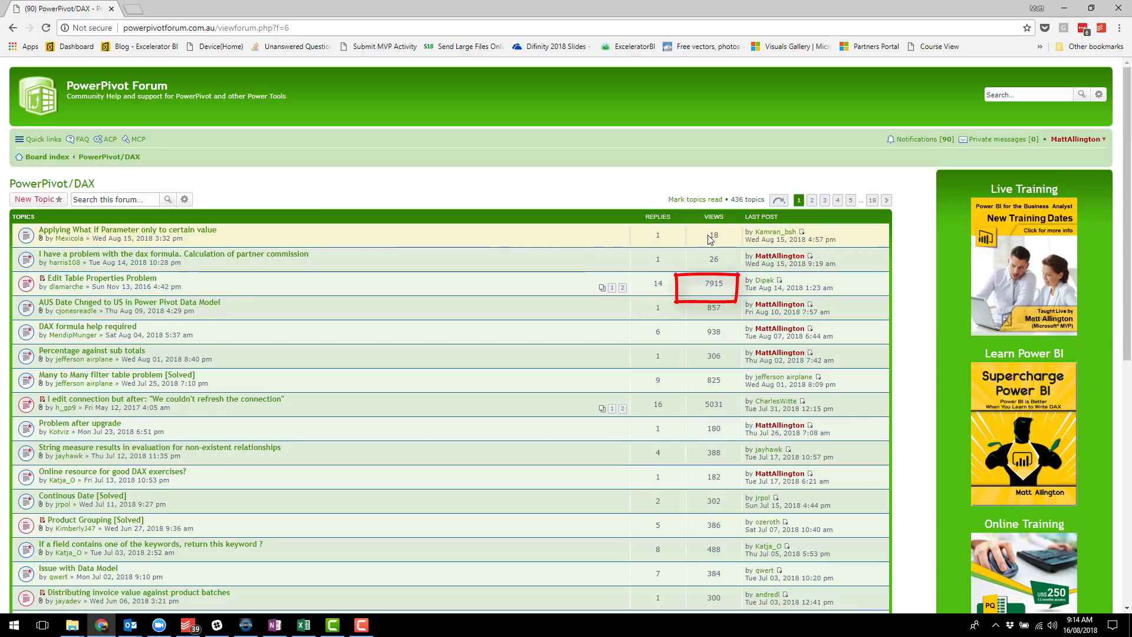
{"action": "double_click", "coordinate": [714, 283]}
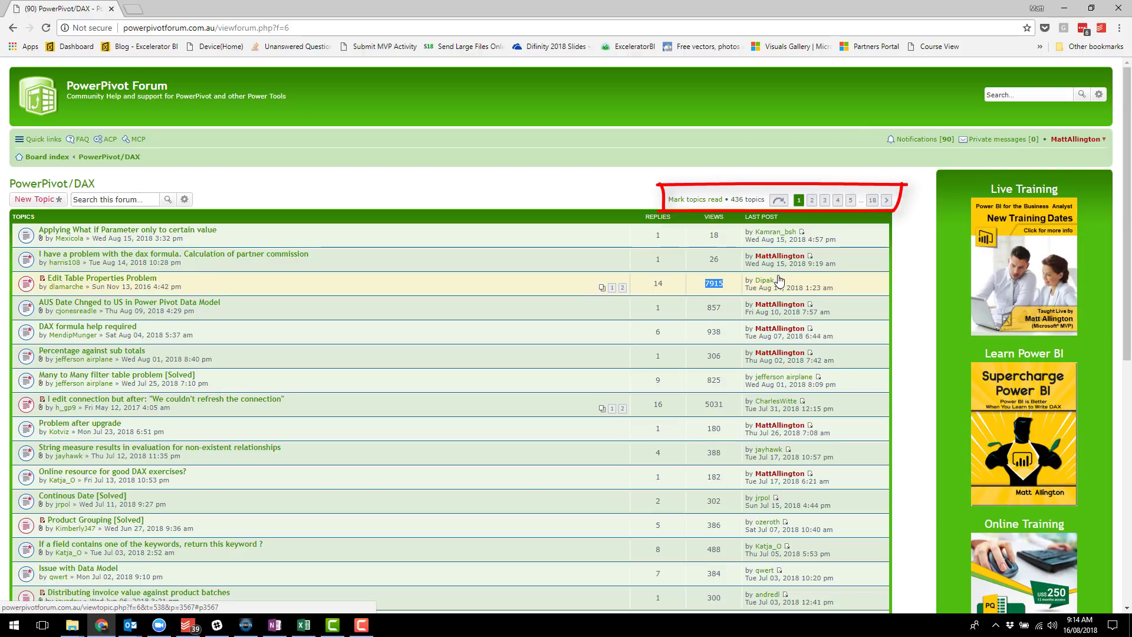
Step: List all your posts from the User Control Panel and select the second post's 857 views
{"action": "left_click", "coordinate": [1091, 143]}
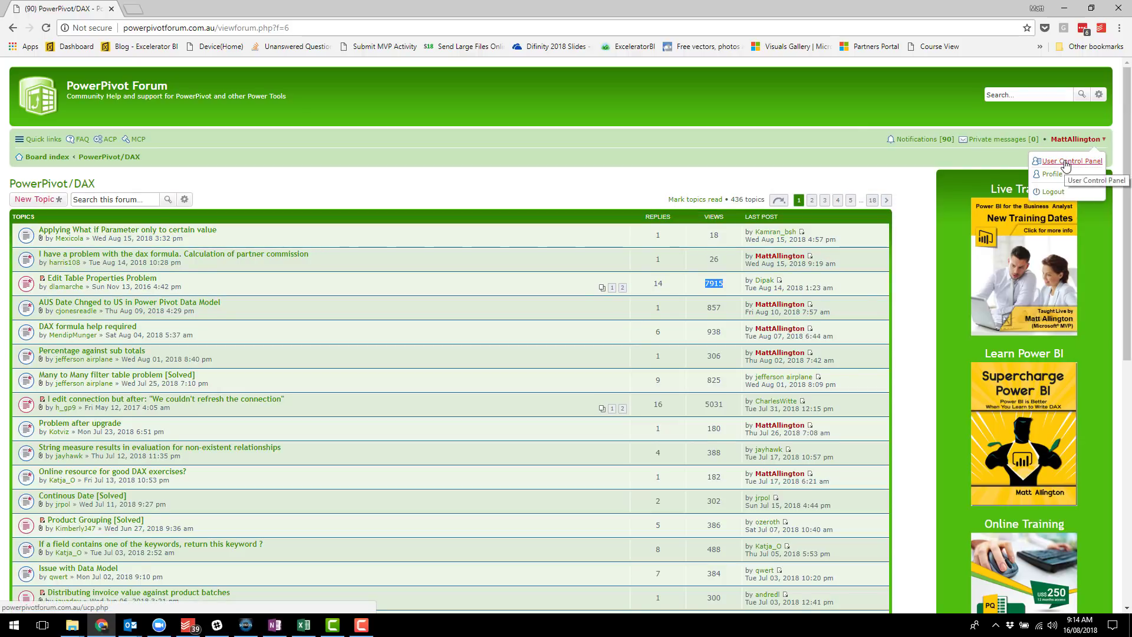
{"action": "left_click", "coordinate": [1066, 163]}
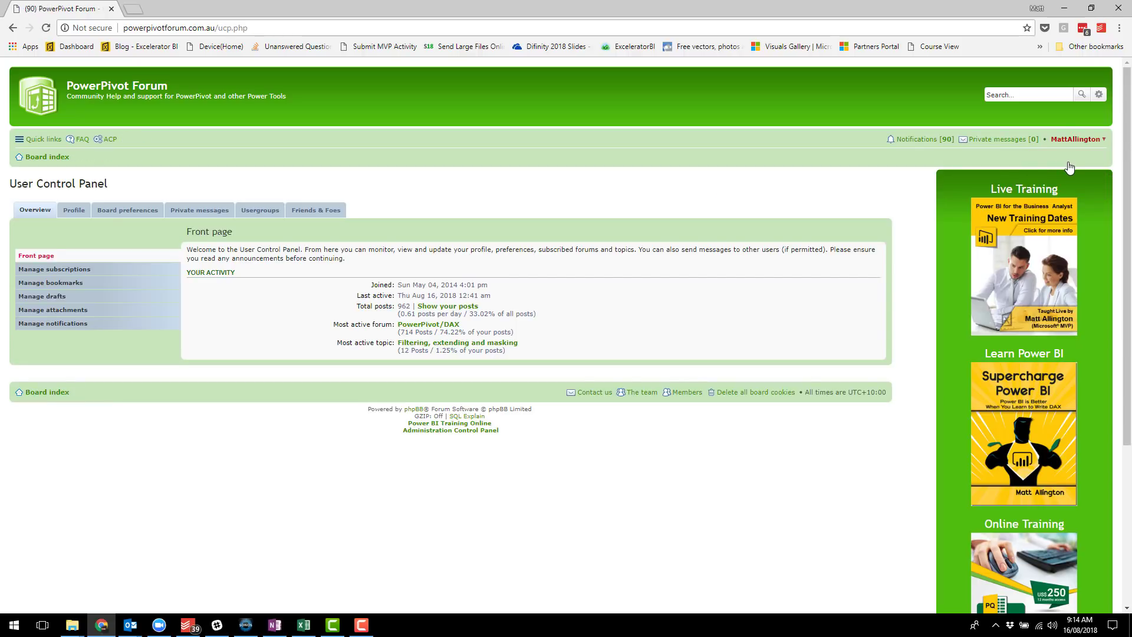
{"action": "left_click", "coordinate": [444, 307]}
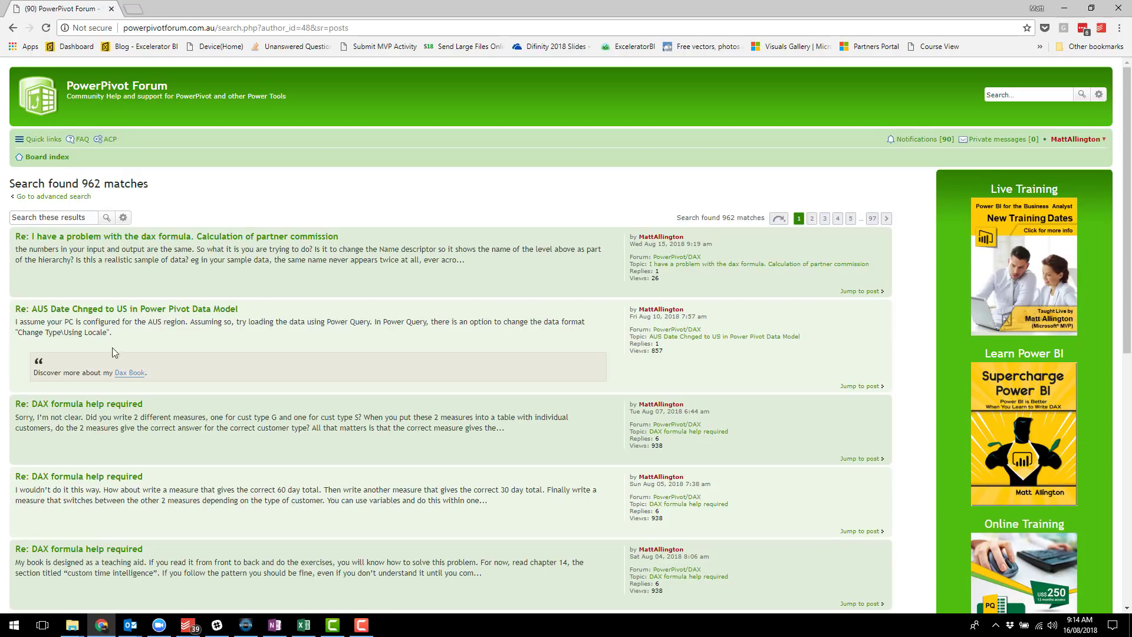
{"action": "scroll", "coordinate": [610, 325], "scroll_direction": "down", "scroll_amount": 1}
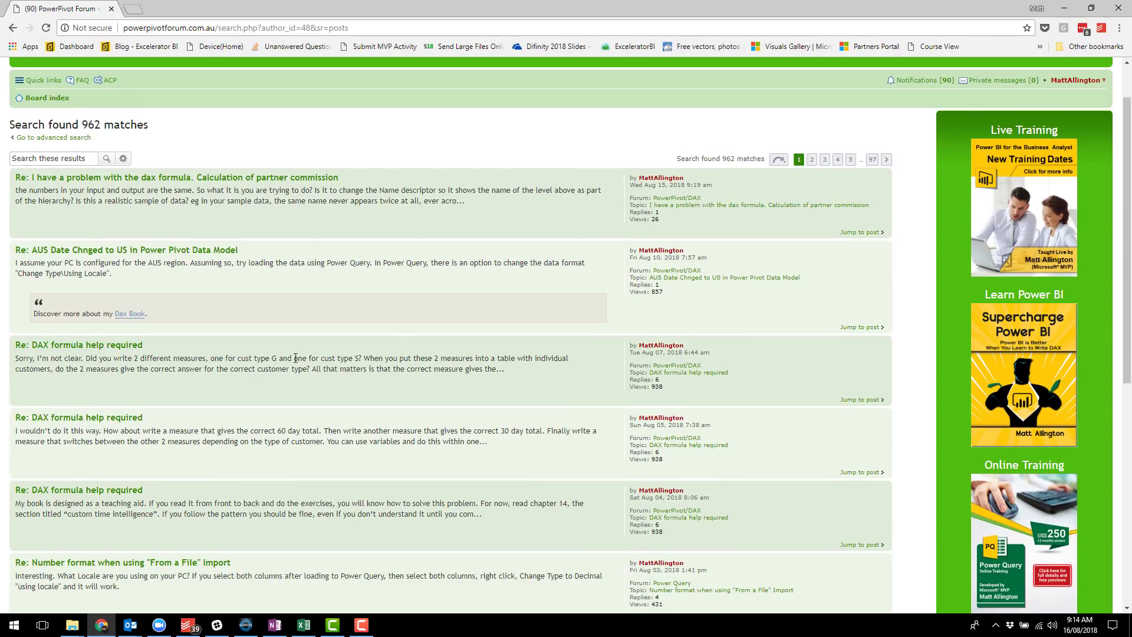
{"action": "double_click", "coordinate": [659, 291]}
Step: Close find all posts.xlsx without saving it
{"action": "left_click", "coordinate": [304, 626]}
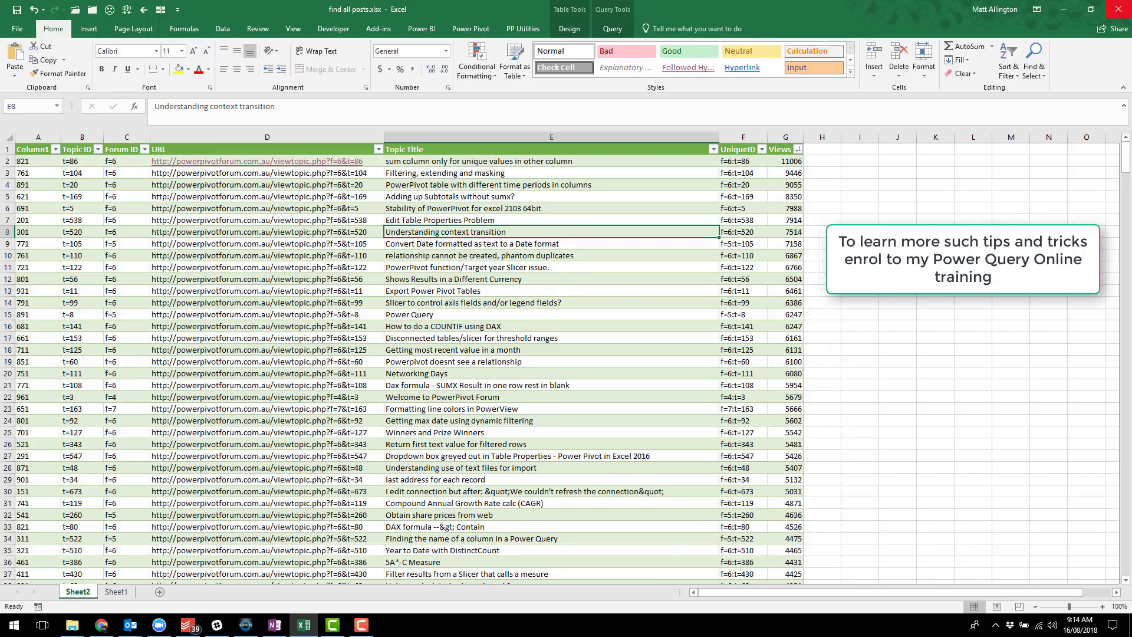
{"action": "left_click", "coordinate": [1121, 19]}
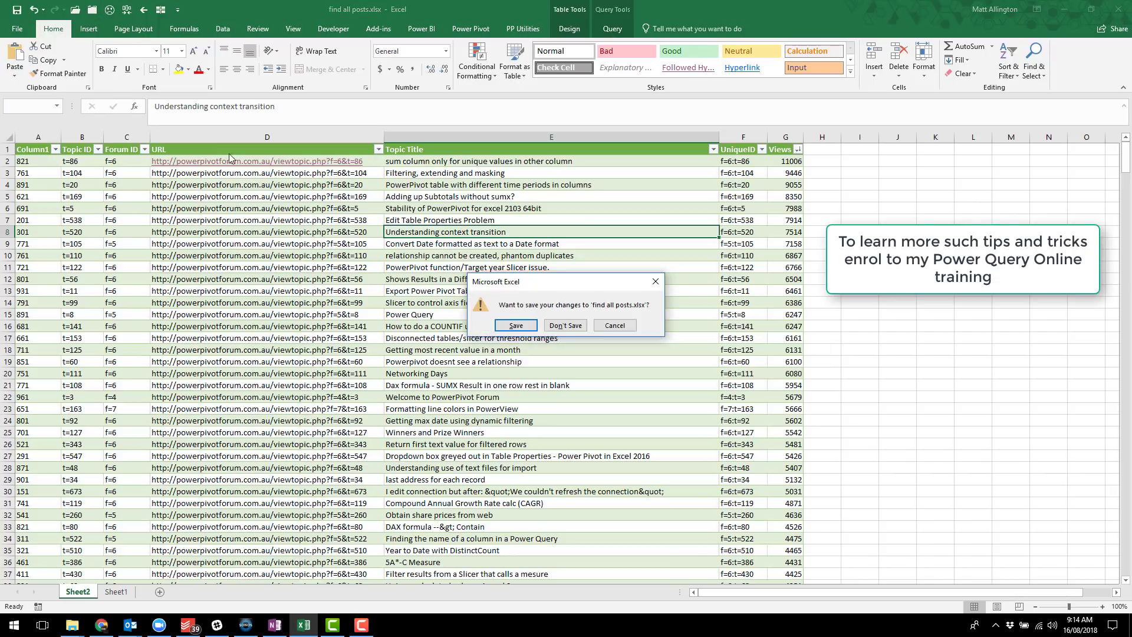
{"action": "left_click", "coordinate": [565, 326]}
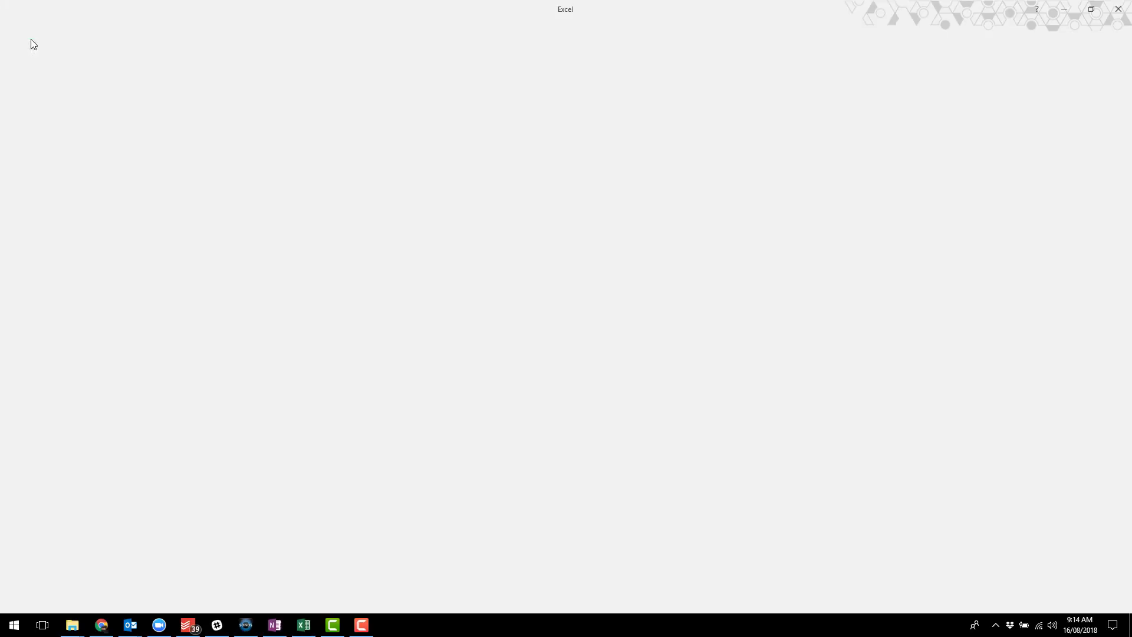
Step: Create a new blank workbook and start a Data > From Web import
{"action": "left_click", "coordinate": [35, 80]}
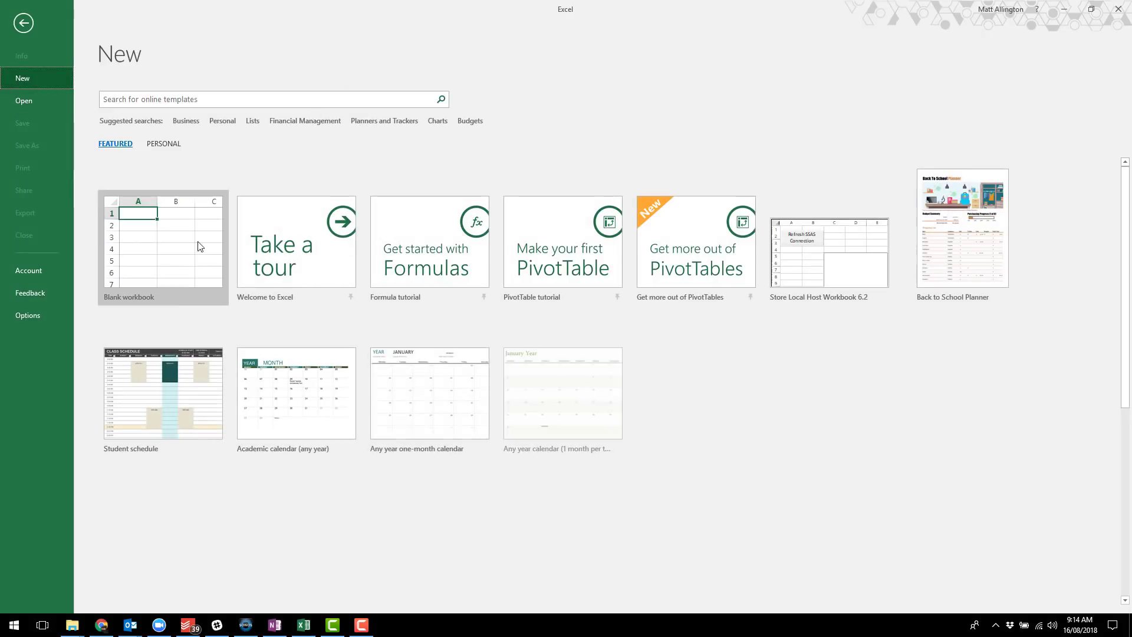
{"action": "left_click", "coordinate": [197, 253]}
{"action": "left_click", "coordinate": [223, 28]}
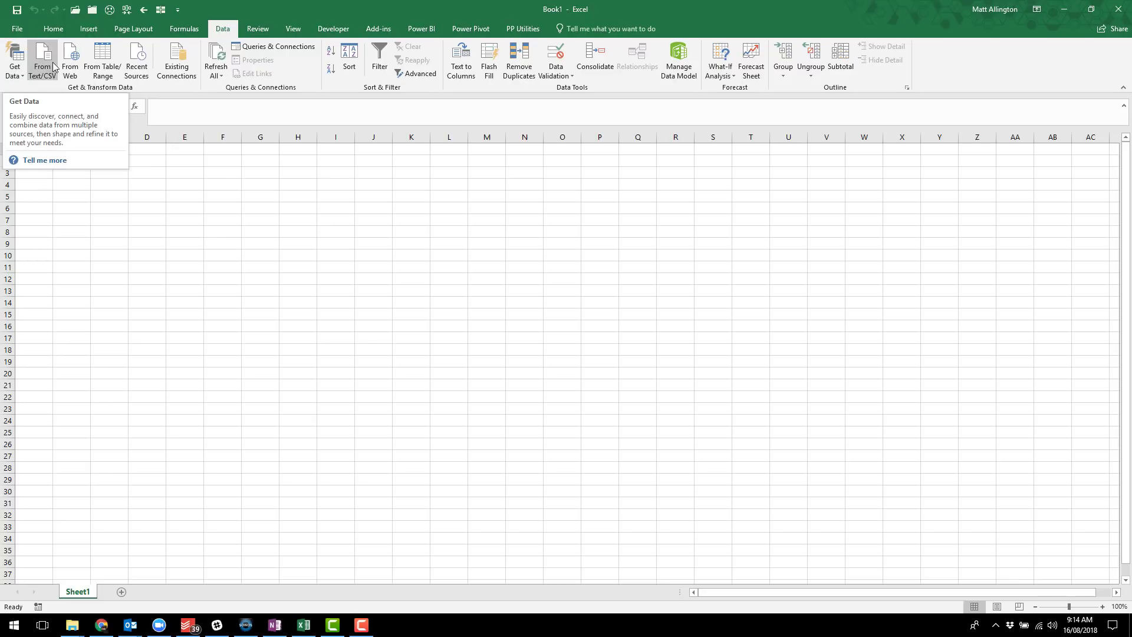
{"action": "left_click", "coordinate": [70, 65]}
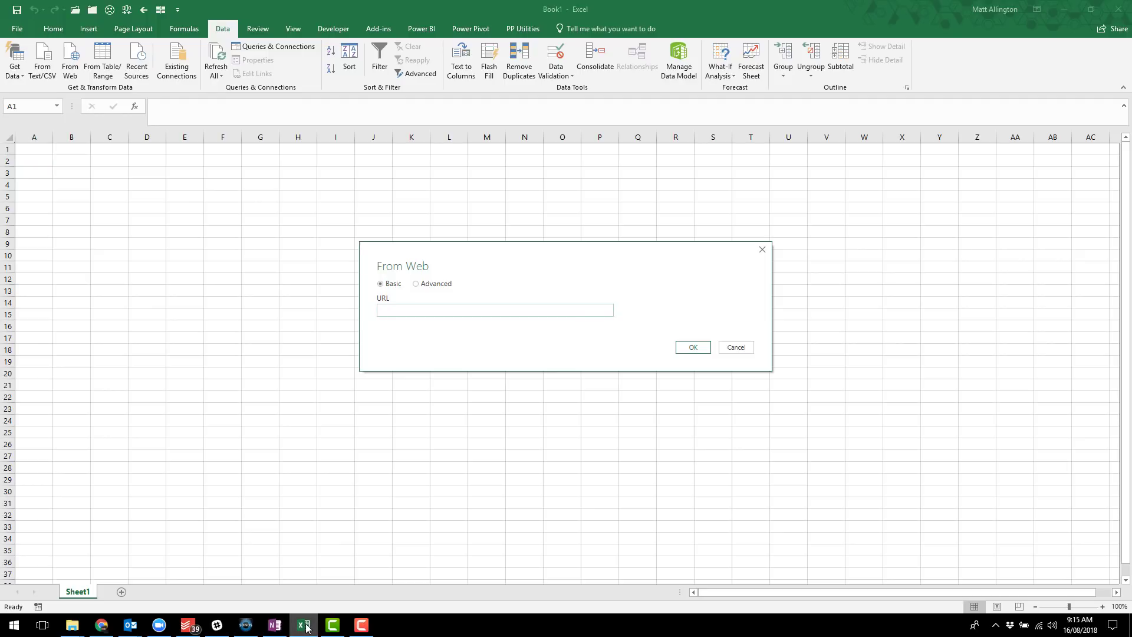
Step: Visit results page 2, then return to page 1 and select its address
{"action": "left_click", "coordinate": [102, 625]}
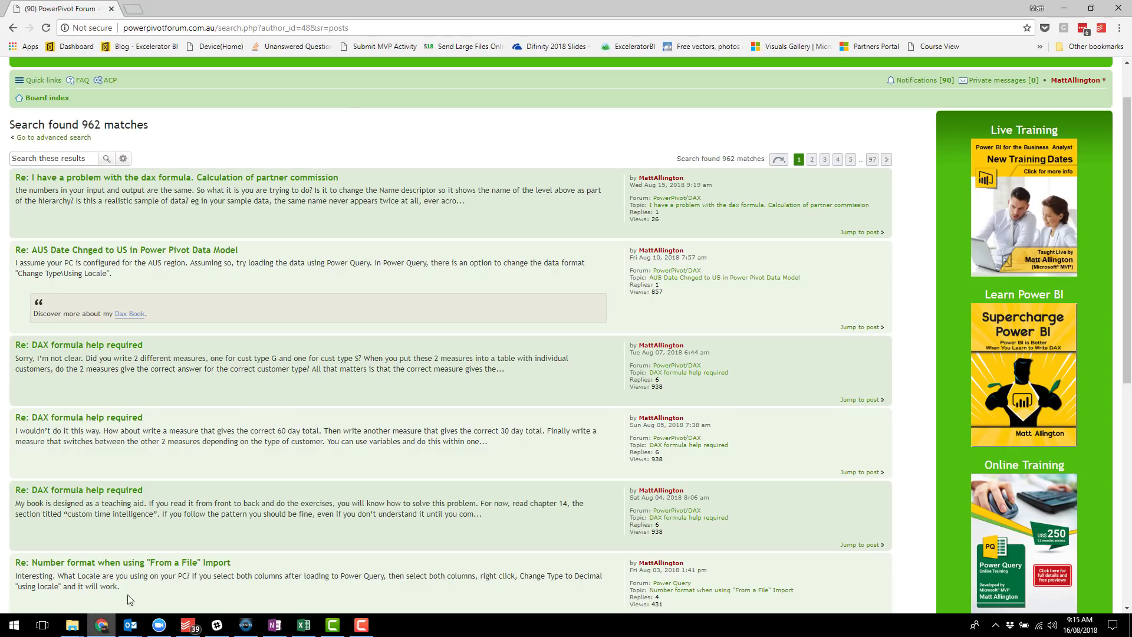
{"action": "left_click", "coordinate": [363, 28]}
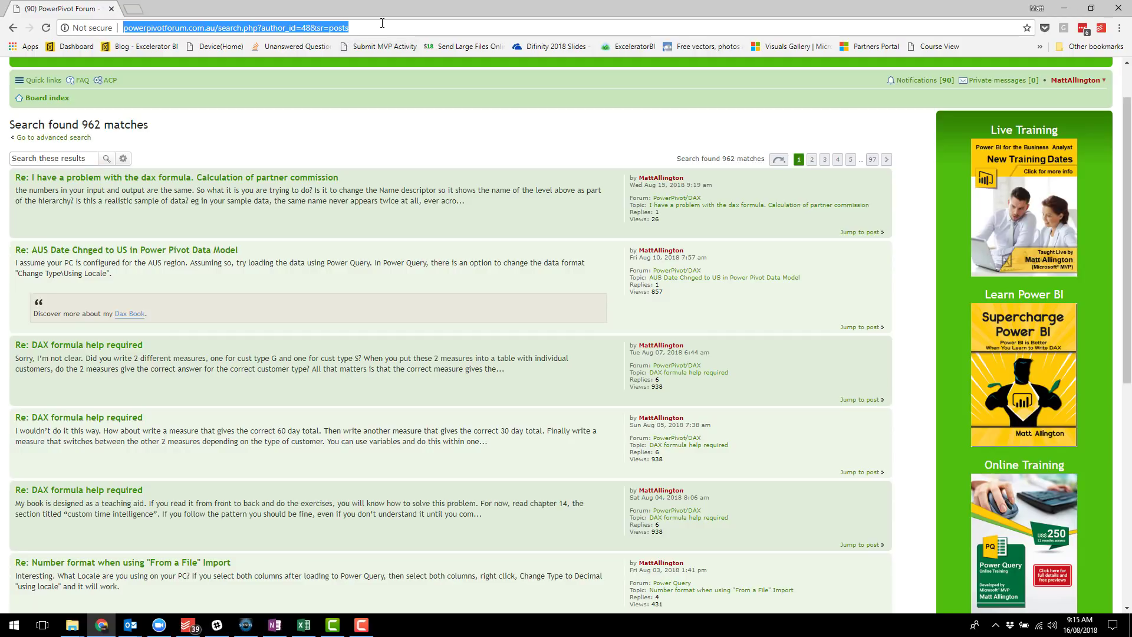
{"action": "scroll", "coordinate": [737, 227], "scroll_direction": "down", "scroll_amount": 8}
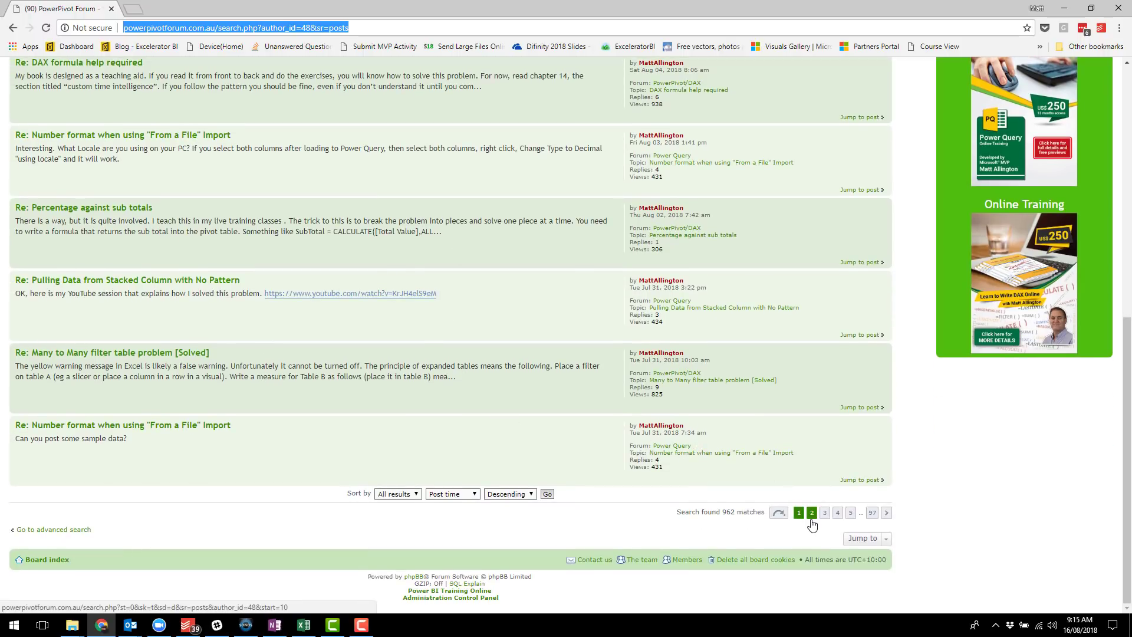
{"action": "scroll", "coordinate": [823, 518], "scroll_direction": "up", "scroll_amount": 8}
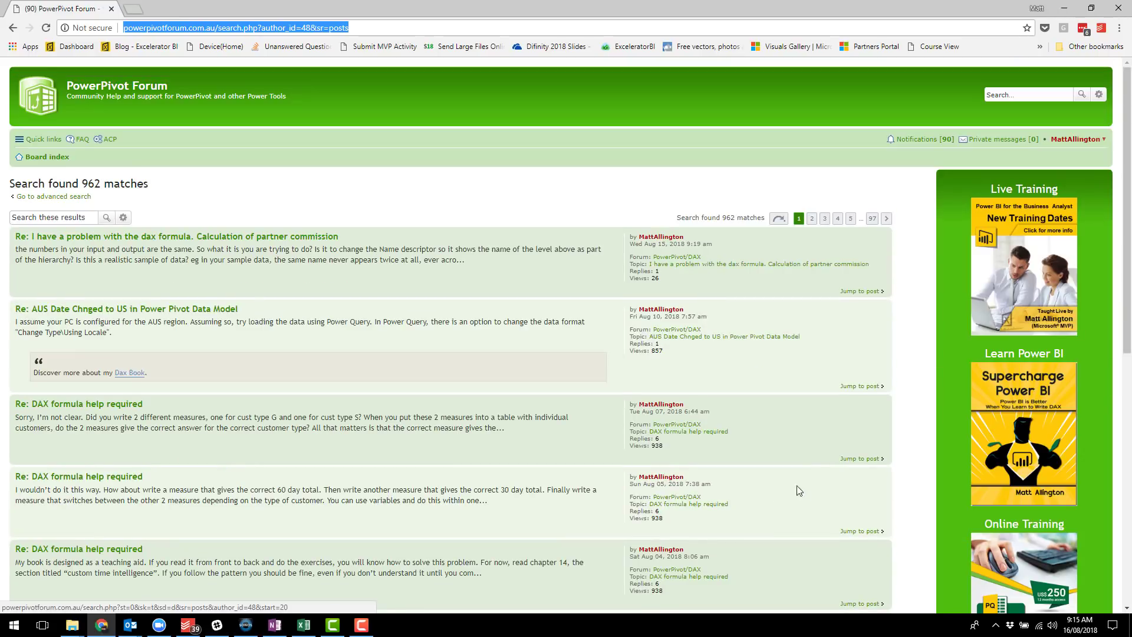
{"action": "left_click", "coordinate": [812, 220]}
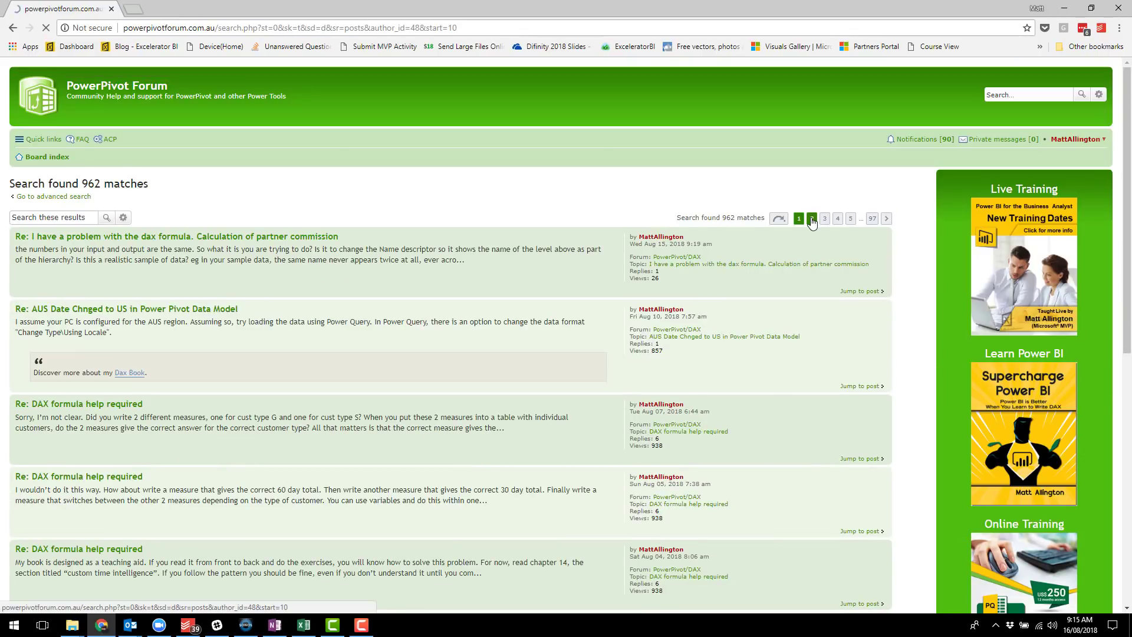
{"action": "left_click", "coordinate": [13, 28]}
{"action": "left_click_drag", "start_coordinate": [350, 28], "coordinate": [122, 28]}
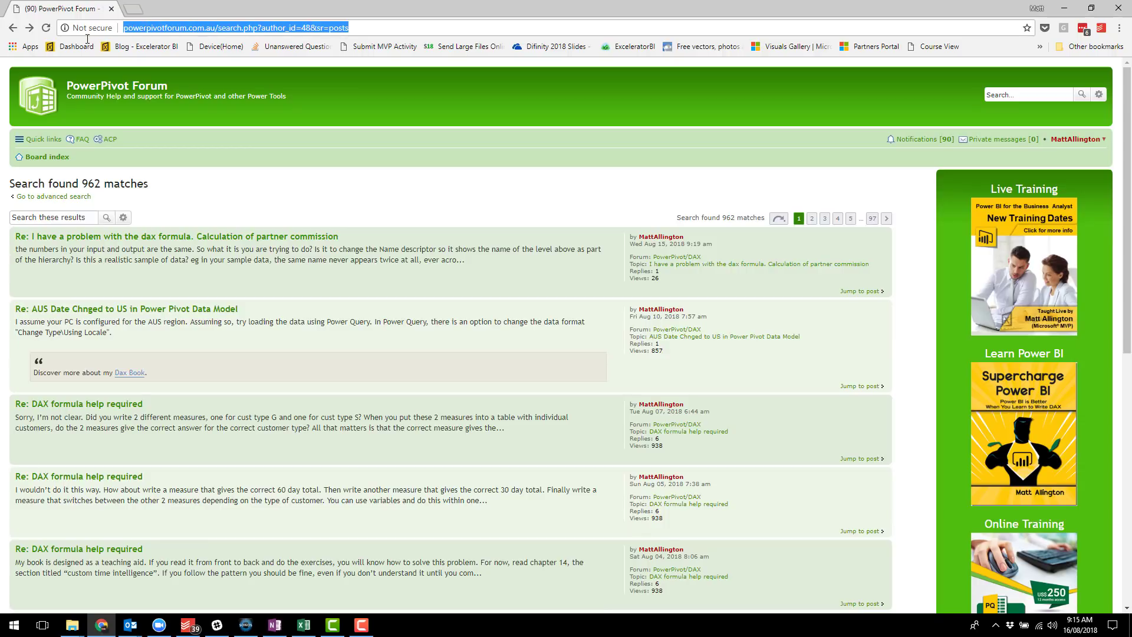
Step: On page 2, pick out the author id and start=10 parameters in the address
{"action": "left_click", "coordinate": [812, 223]}
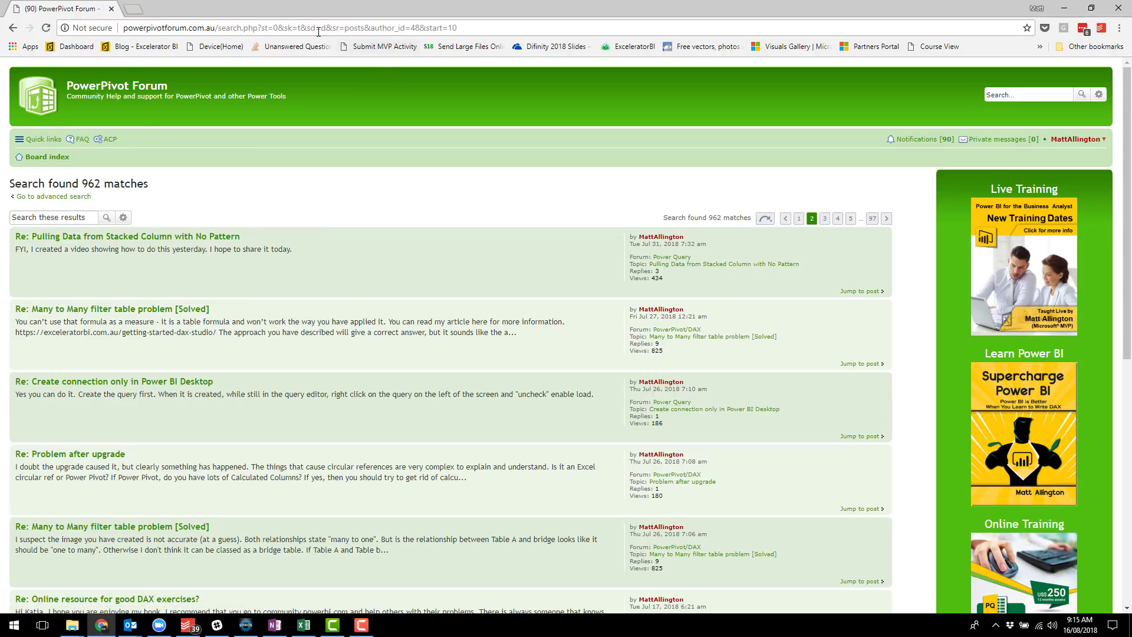
{"action": "left_click", "coordinate": [318, 27]}
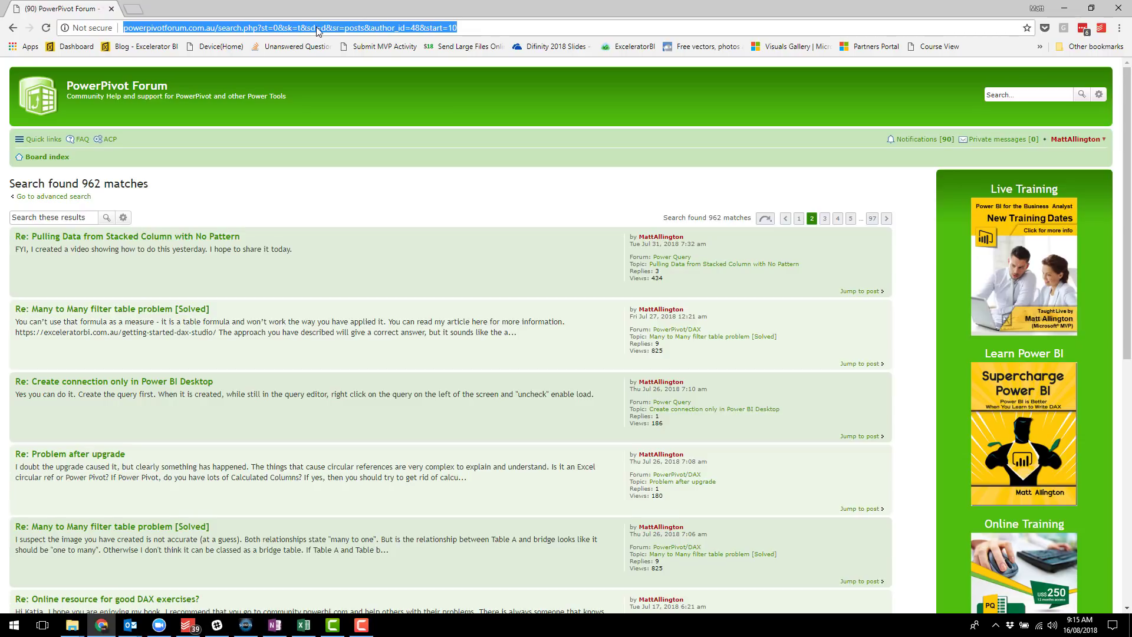
{"action": "left_click", "coordinate": [316, 27]}
{"action": "left_click_drag", "start_coordinate": [258, 27], "coordinate": [363, 26]}
{"action": "left_click", "coordinate": [370, 28]}
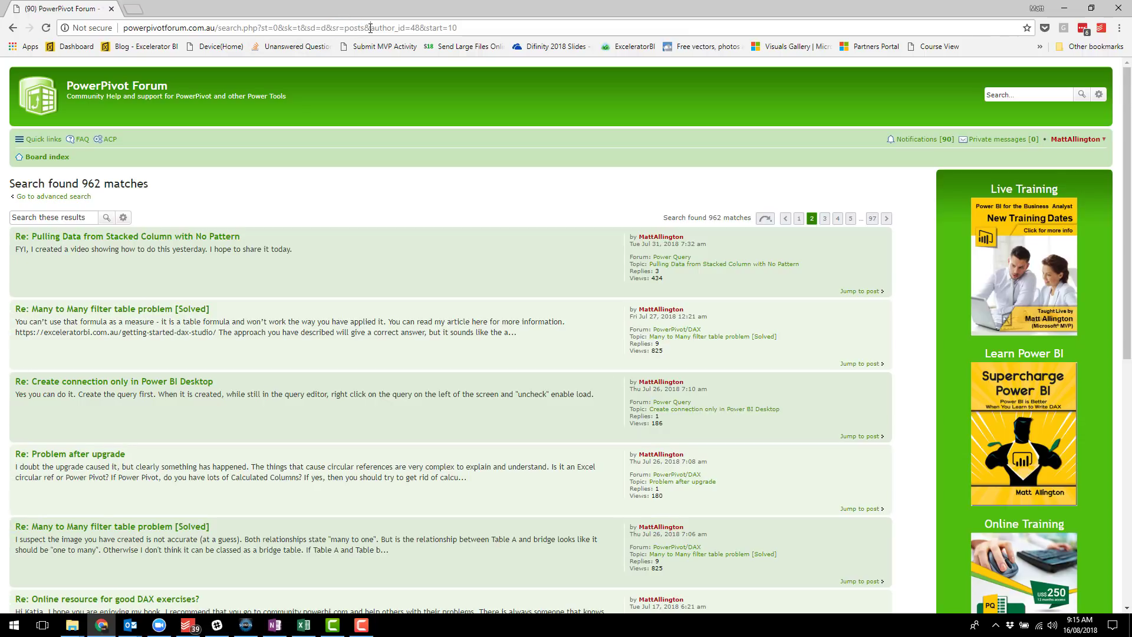
{"action": "left_click", "coordinate": [419, 28], "text": "shift"}
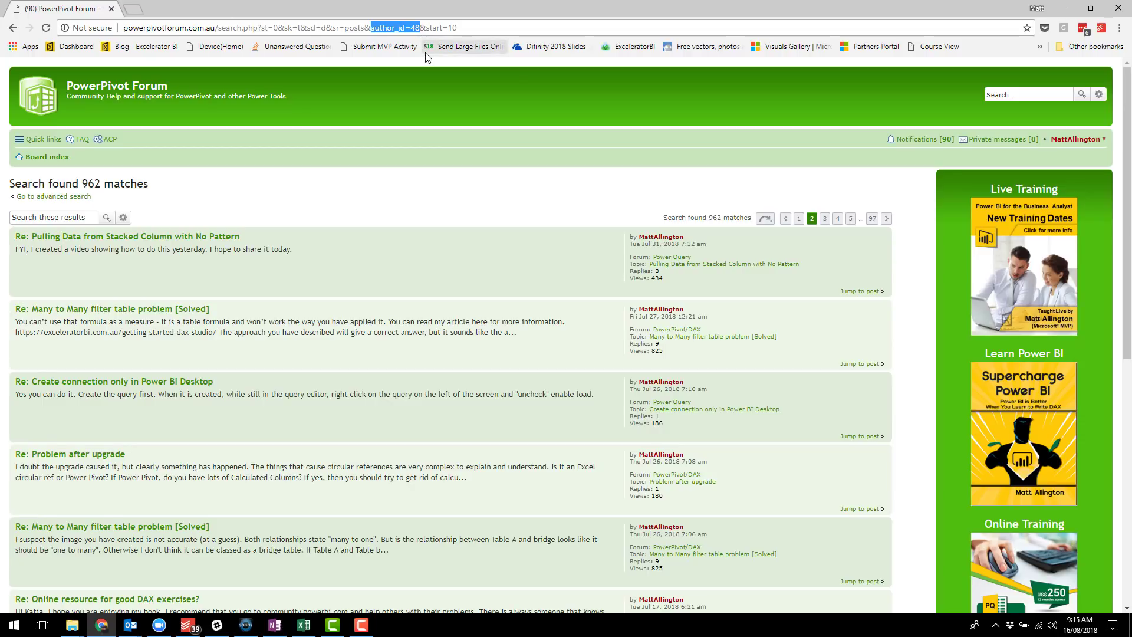
{"action": "left_click", "coordinate": [433, 27]}
{"action": "left_click_drag", "start_coordinate": [424, 28], "coordinate": [468, 28]}
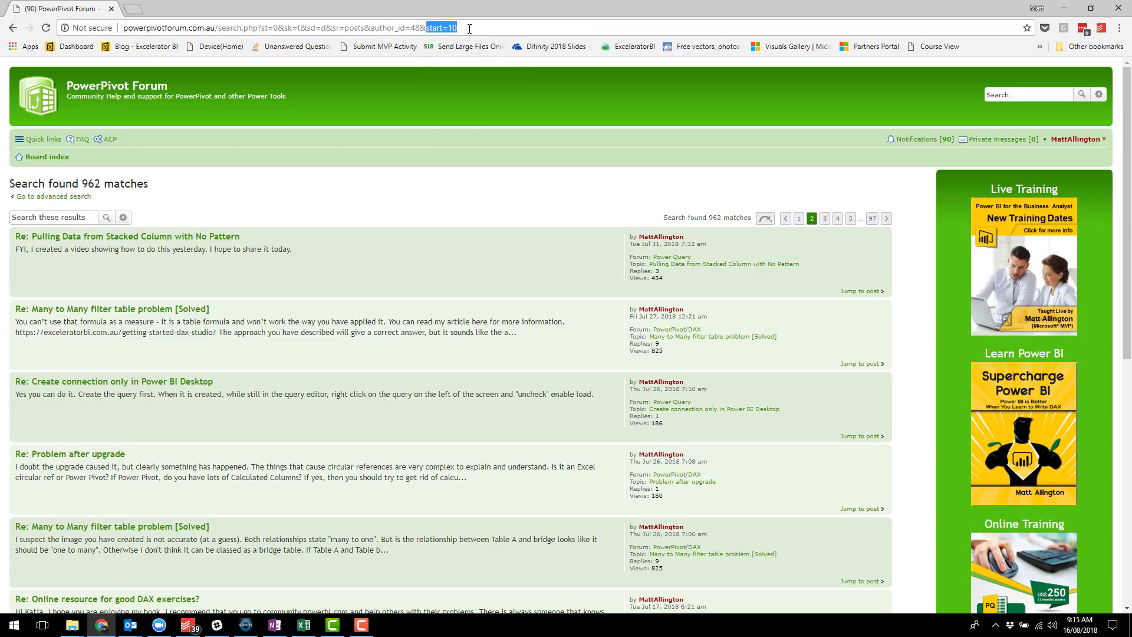
{"action": "left_click", "coordinate": [470, 28]}
Step: Step through result pages 3, 4 and 1, ending on page 2
{"action": "left_click", "coordinate": [825, 219]}
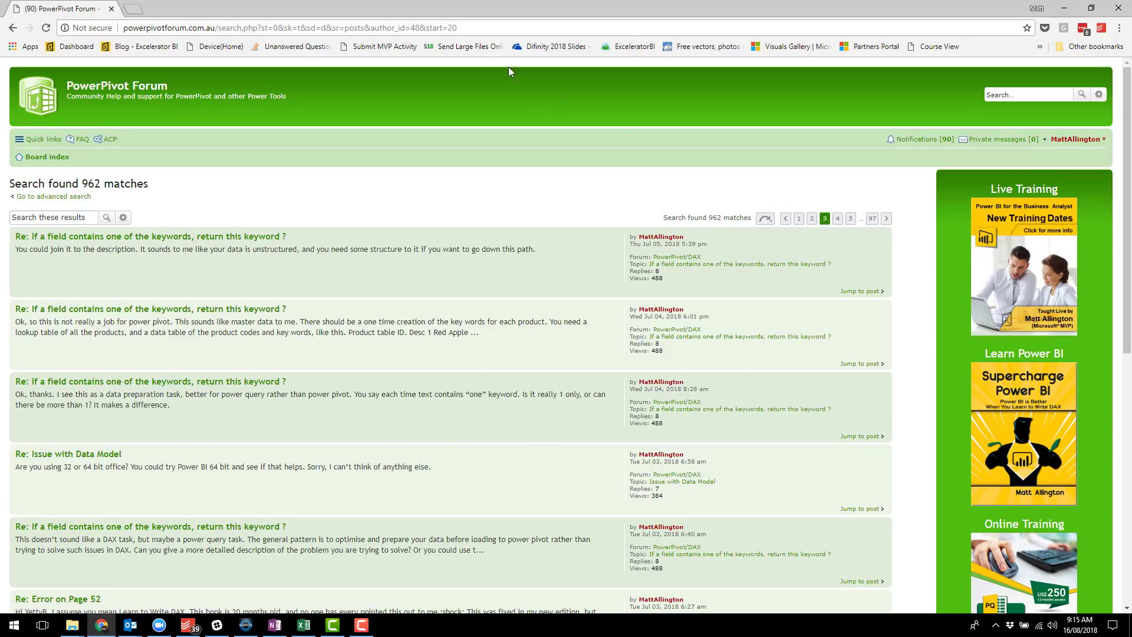
{"action": "left_click", "coordinate": [837, 218]}
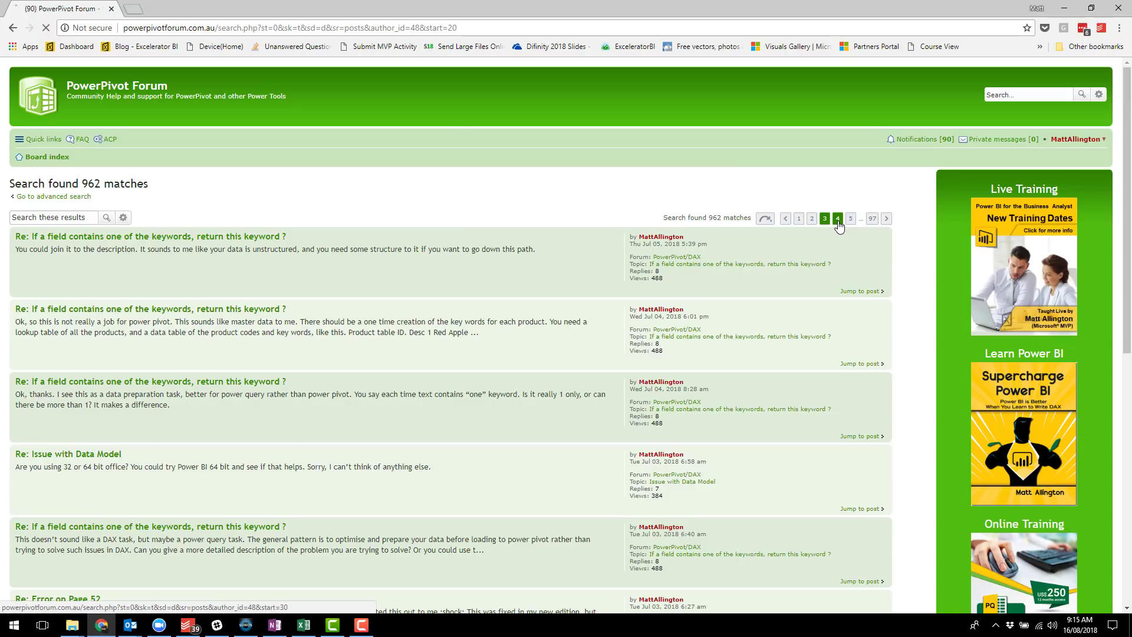
{"action": "left_click", "coordinate": [786, 219]}
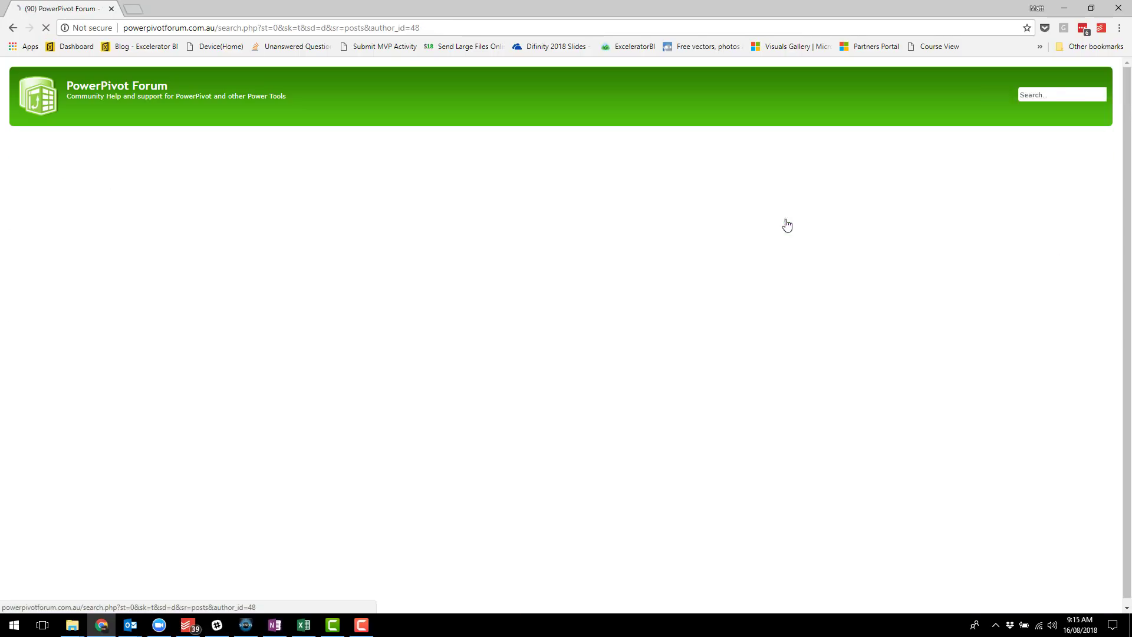
{"action": "left_click", "coordinate": [812, 219]}
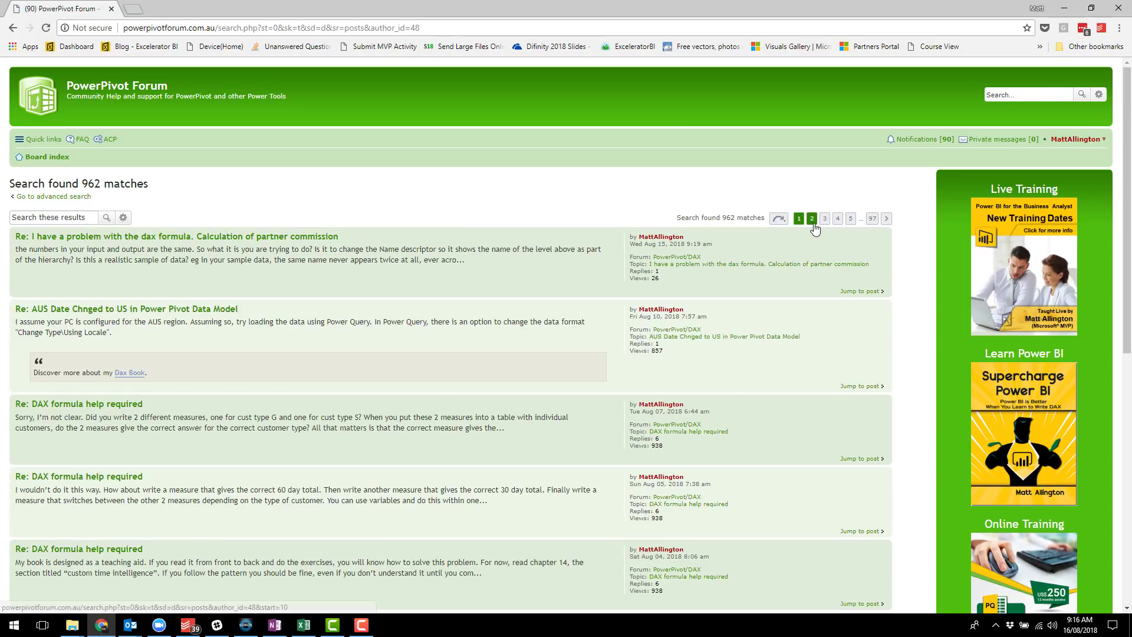
Step: Change the address's page offset to 0, load it, then go back
{"action": "left_click", "coordinate": [486, 27]}
{"action": "left_click", "coordinate": [486, 27]}
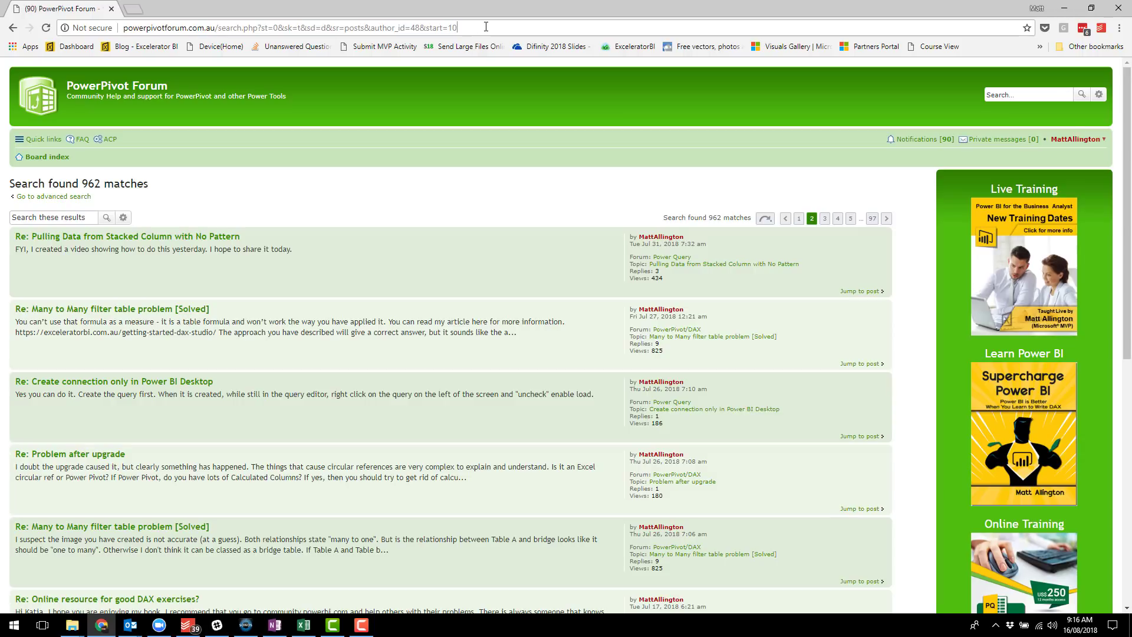
{"action": "key", "text": "BackSpace"}
{"action": "key", "text": "BackSpace"}
{"action": "type", "text": "0"}
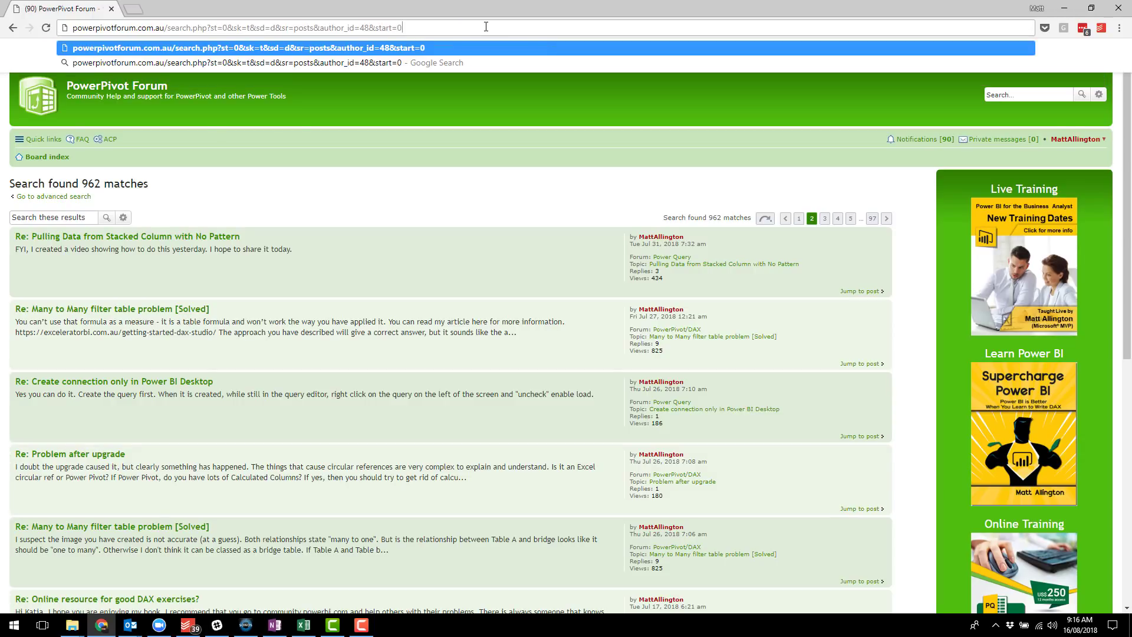
{"action": "key", "text": "Return"}
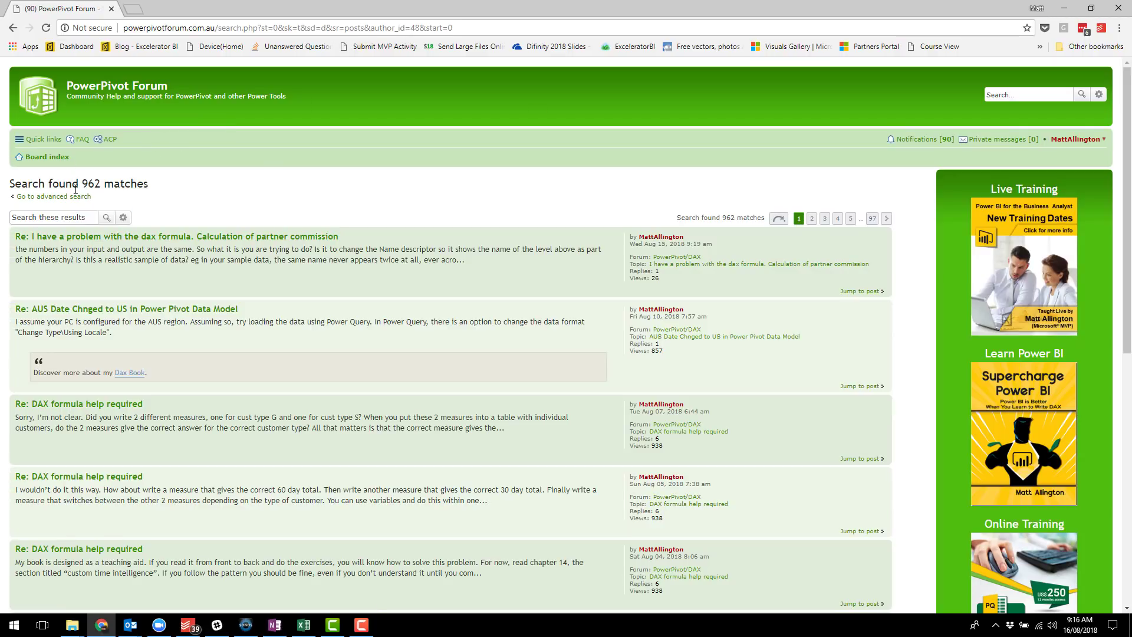
{"action": "left_click", "coordinate": [12, 28]}
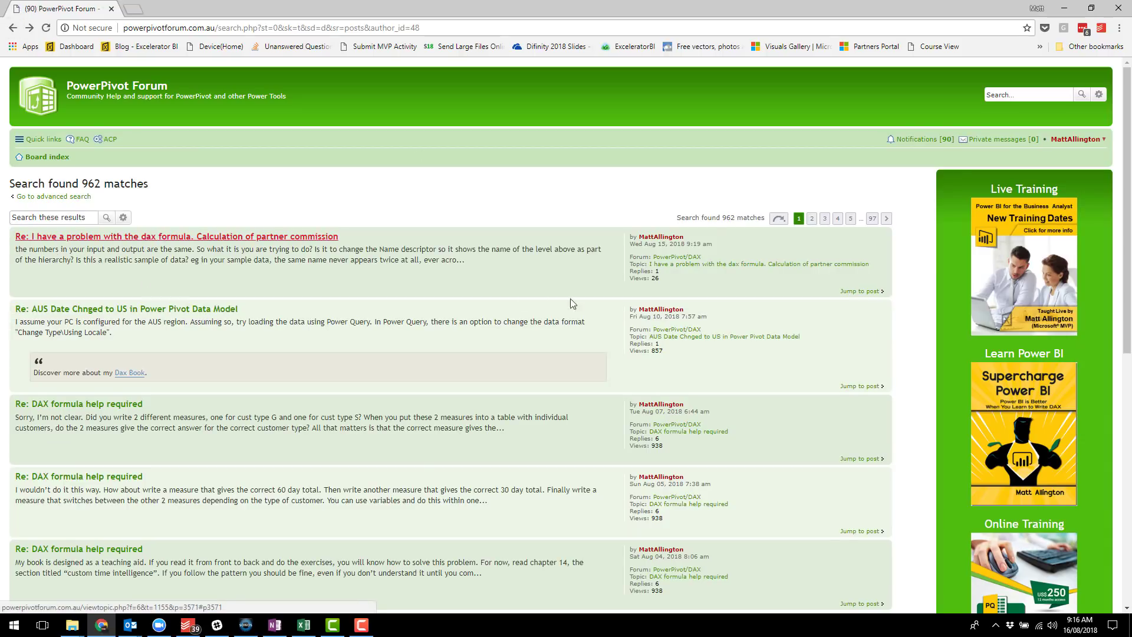
Step: From page 2, set start=0 in the address, reload, and select the whole URL
{"action": "left_click", "coordinate": [811, 221]}
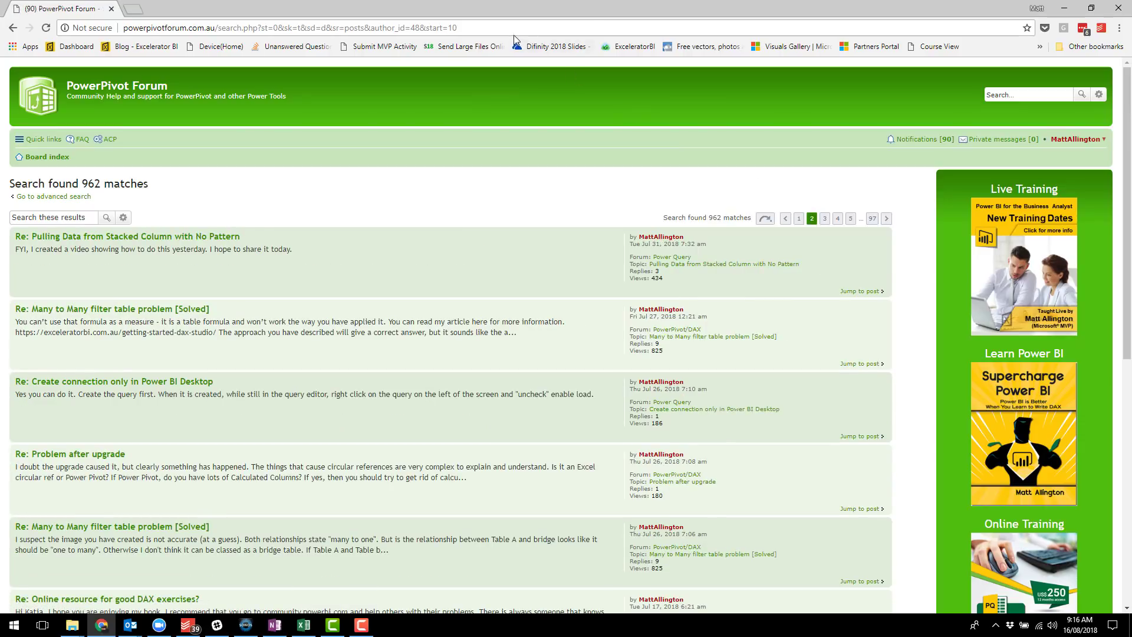
{"action": "double_click", "coordinate": [527, 23]}
{"action": "type", "text": "0"}
{"action": "key", "text": "Return"}
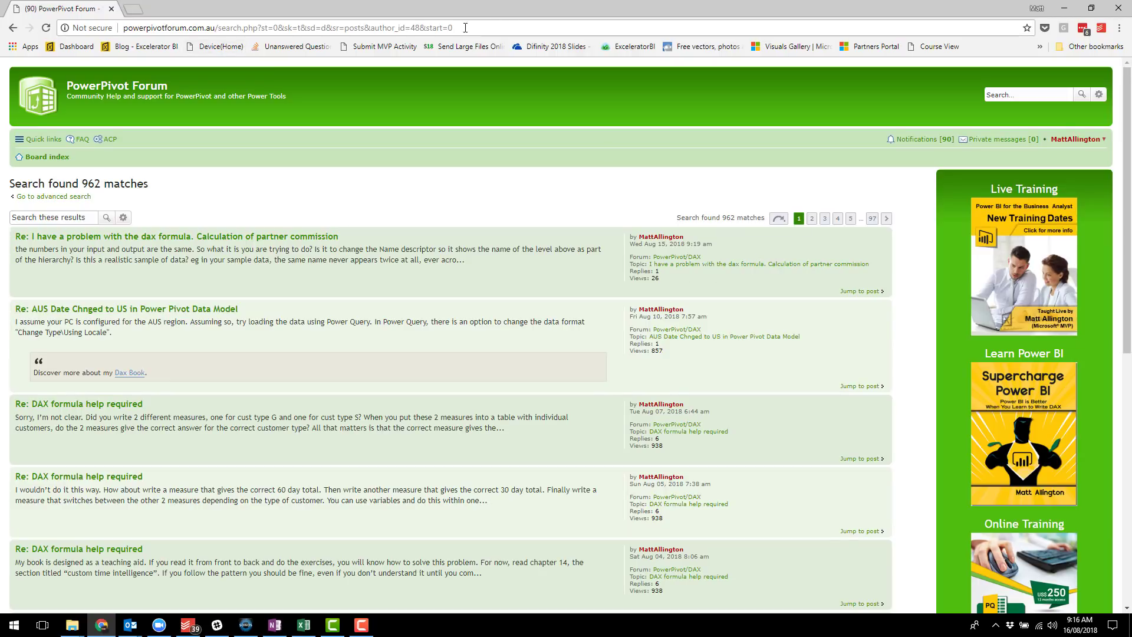
{"action": "left_click_drag", "start_coordinate": [420, 27], "coordinate": [455, 26]}
{"action": "left_click_drag", "start_coordinate": [455, 26], "coordinate": [122, 28]}
{"action": "key", "text": "ctrl+c"}
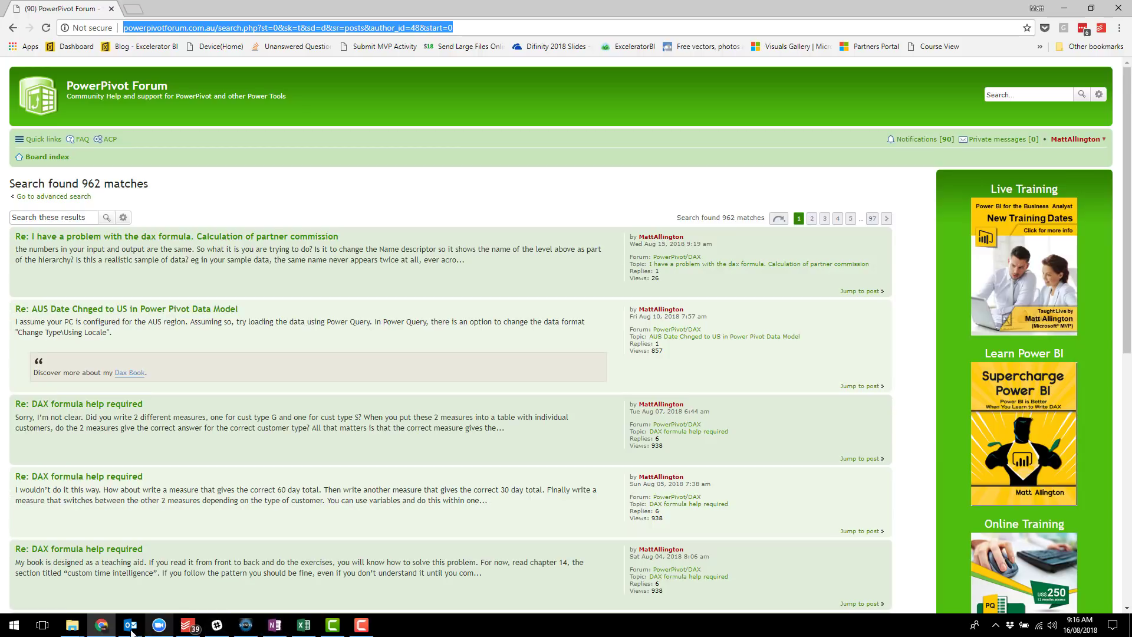
Step: Paste the forum search URL into From Web and preview its Document item in Navigator
{"action": "left_click", "coordinate": [303, 625]}
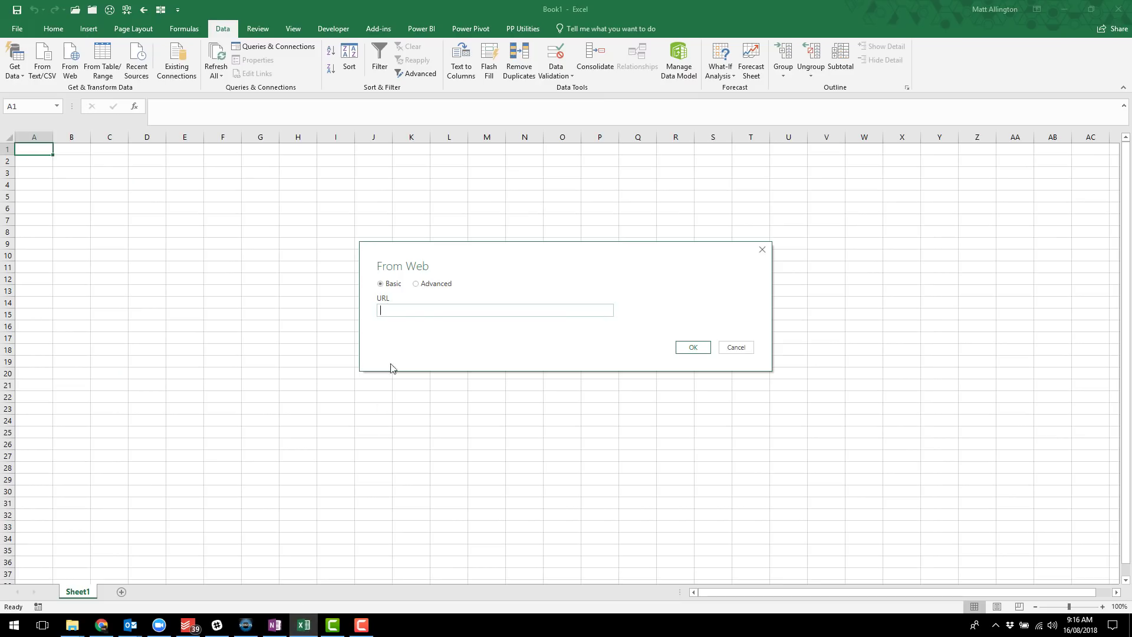
{"action": "key", "text": "ctrl+v"}
{"action": "left_click", "coordinate": [690, 347]}
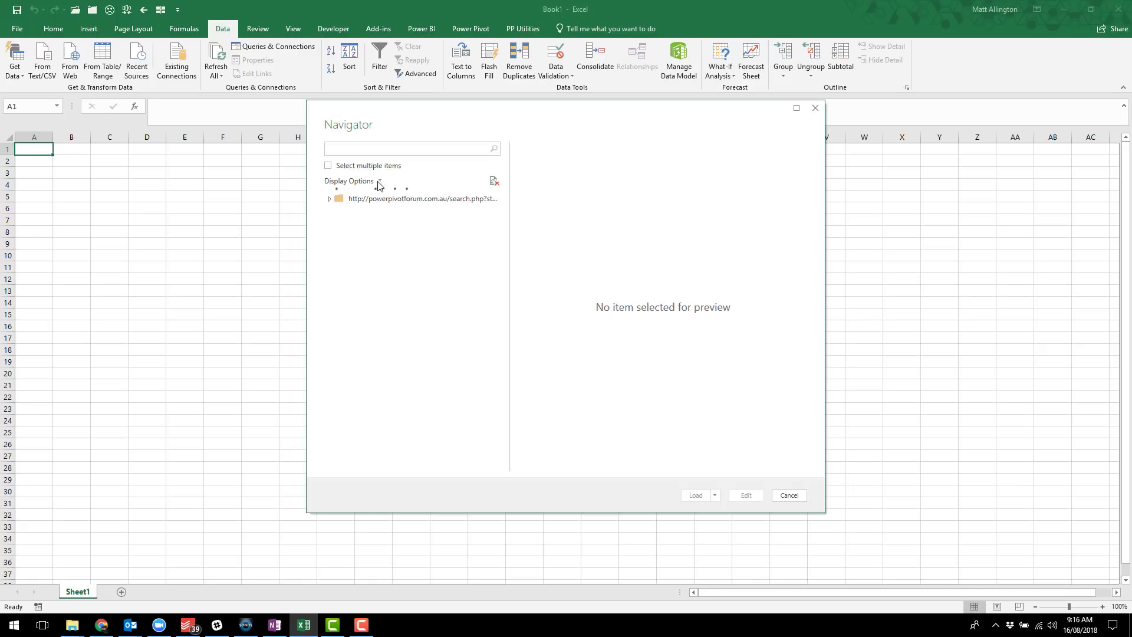
{"action": "left_click", "coordinate": [378, 214]}
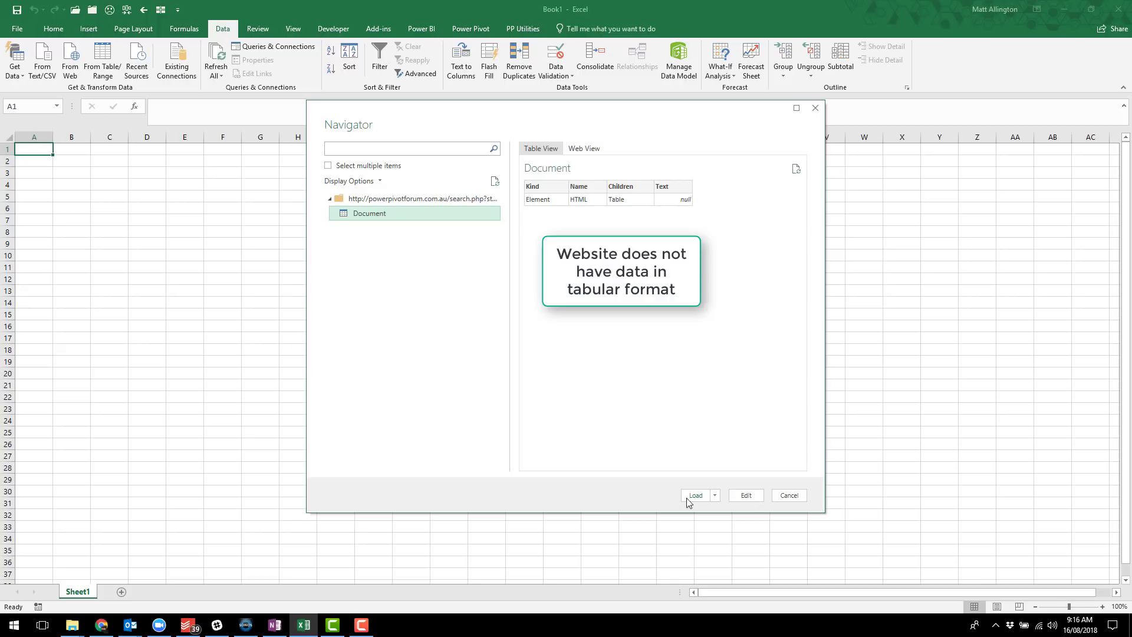
Step: Edit the Document query and set its Source step to open the page as Text File
{"action": "left_click", "coordinate": [744, 495]}
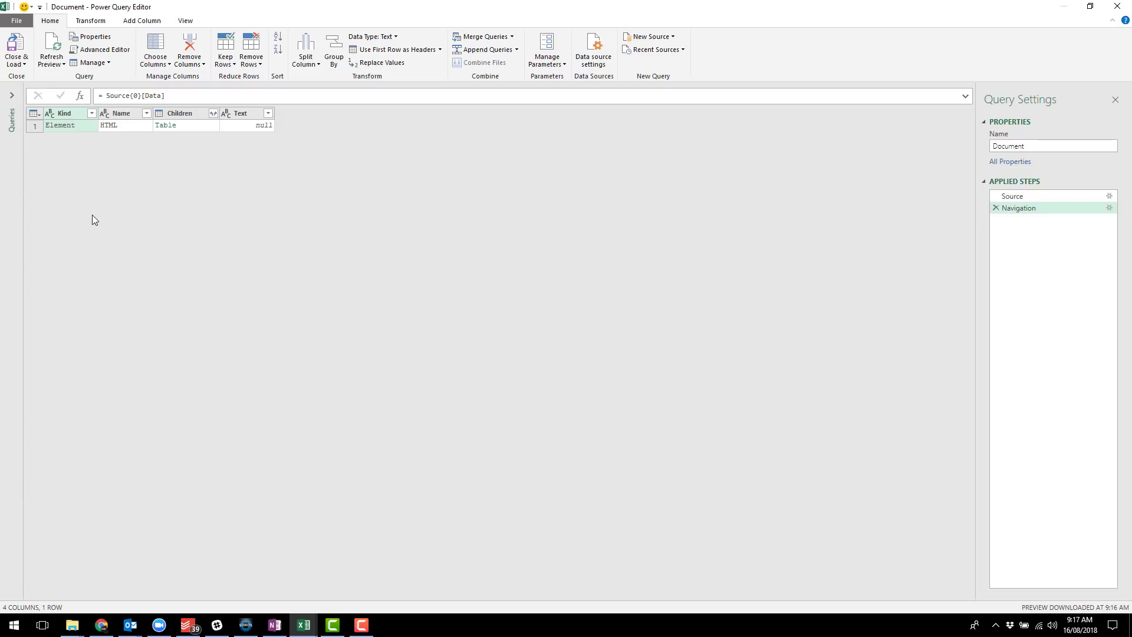
{"action": "left_click", "coordinate": [12, 96]}
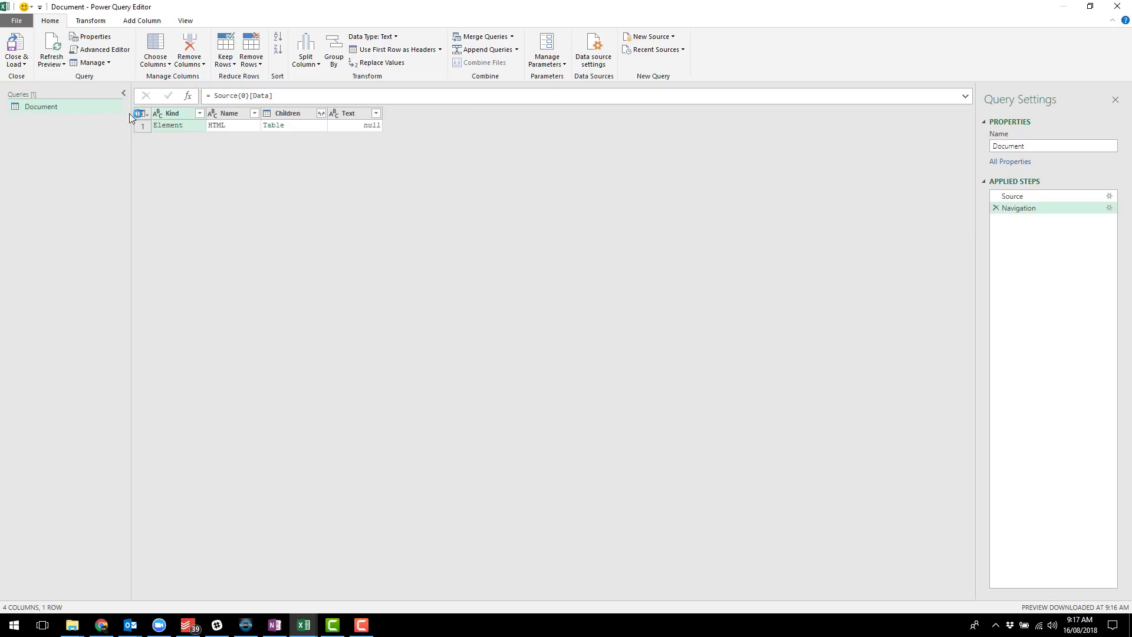
{"action": "left_click", "coordinate": [1034, 196]}
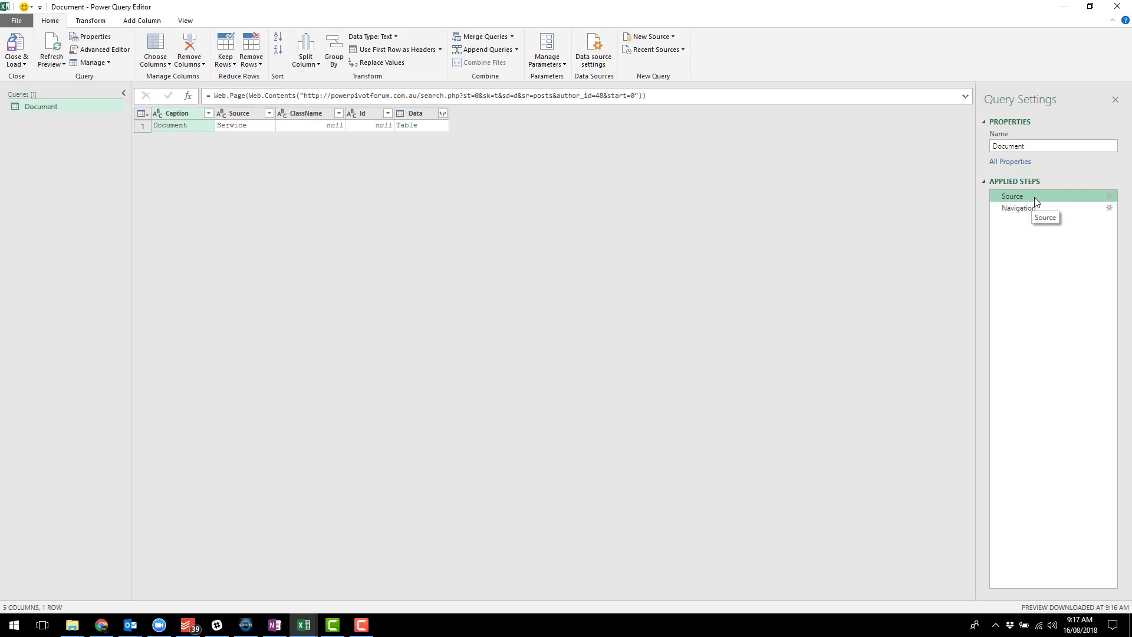
{"action": "left_click", "coordinate": [1109, 197]}
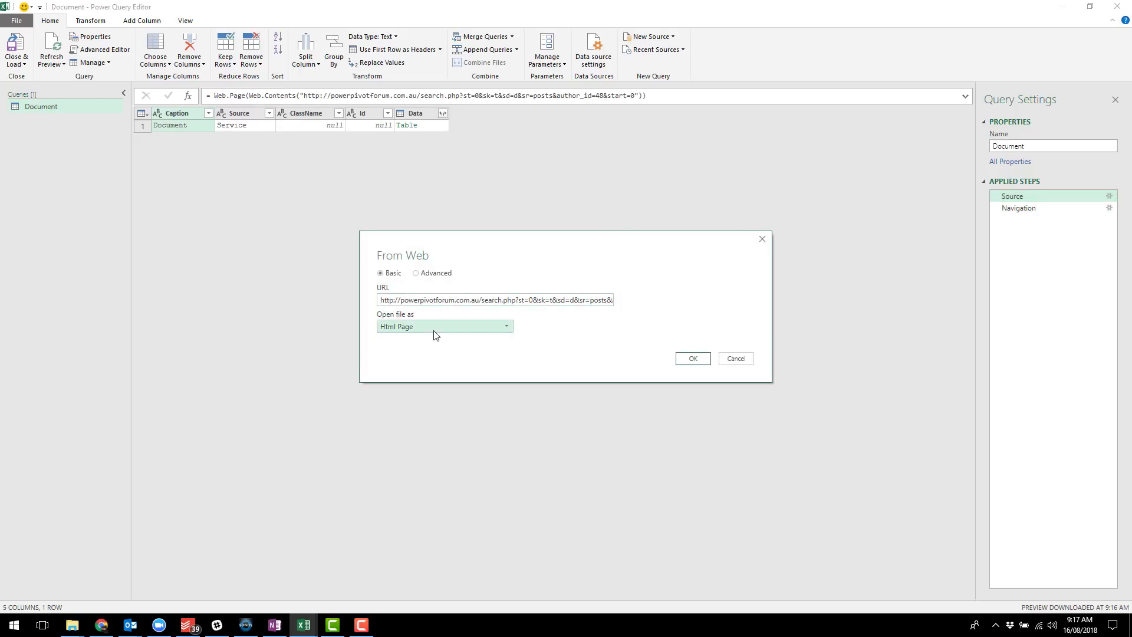
{"action": "left_click", "coordinate": [436, 334]}
{"action": "left_click", "coordinate": [413, 398]}
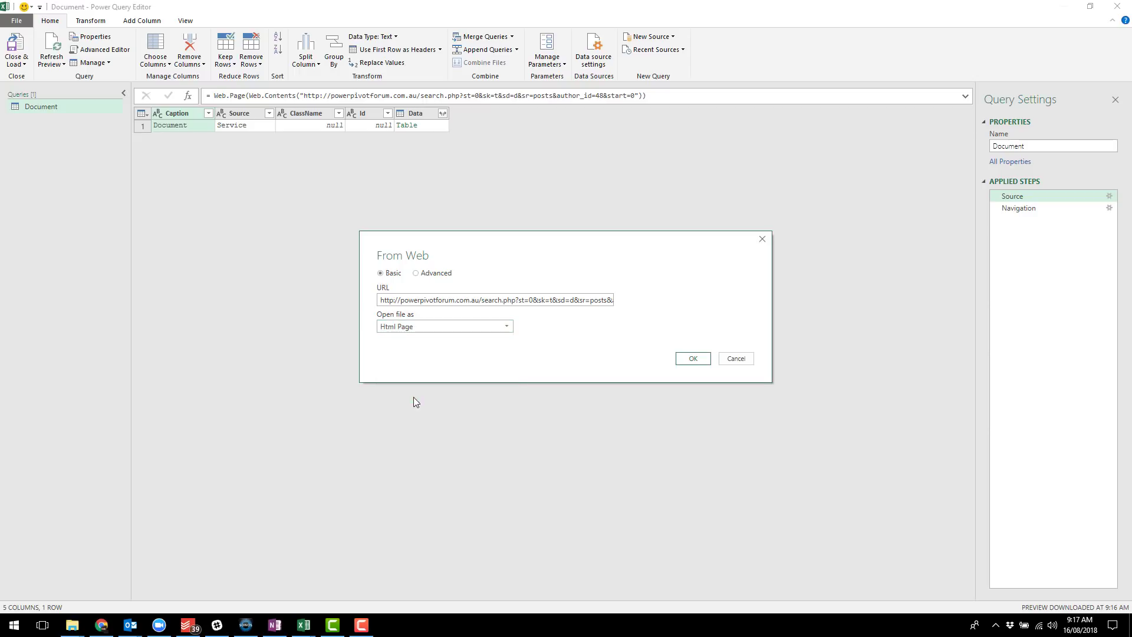
{"action": "left_click", "coordinate": [695, 360]}
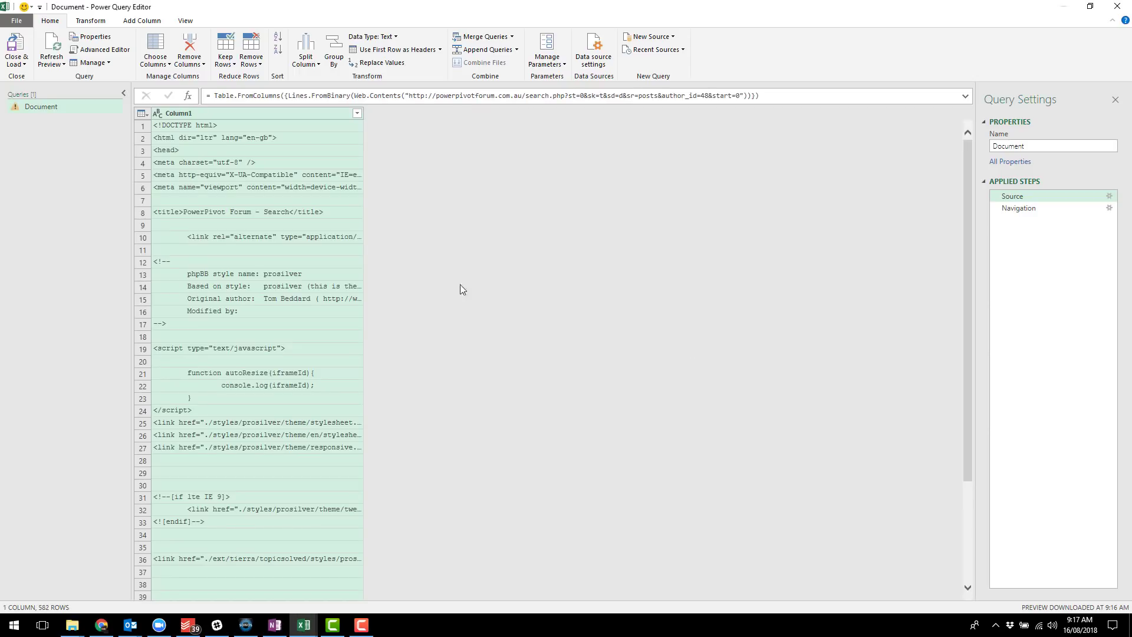
Step: Delete the Navigation step, leaving 582 raw HTML lines, and switch to the browser
{"action": "left_click", "coordinate": [1002, 208]}
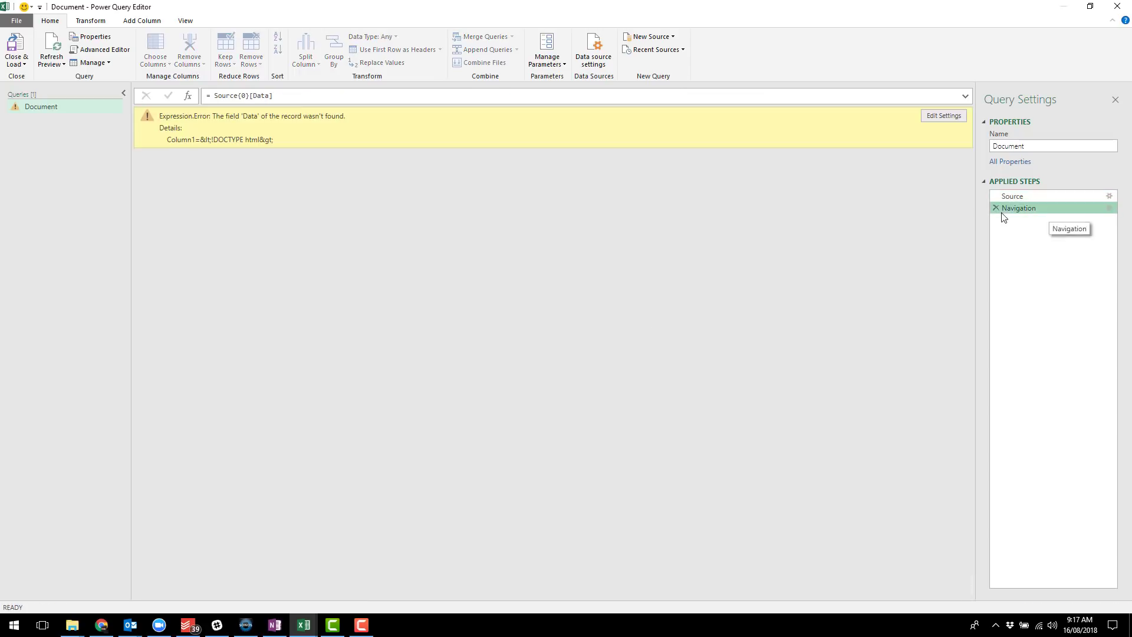
{"action": "left_click", "coordinate": [996, 207]}
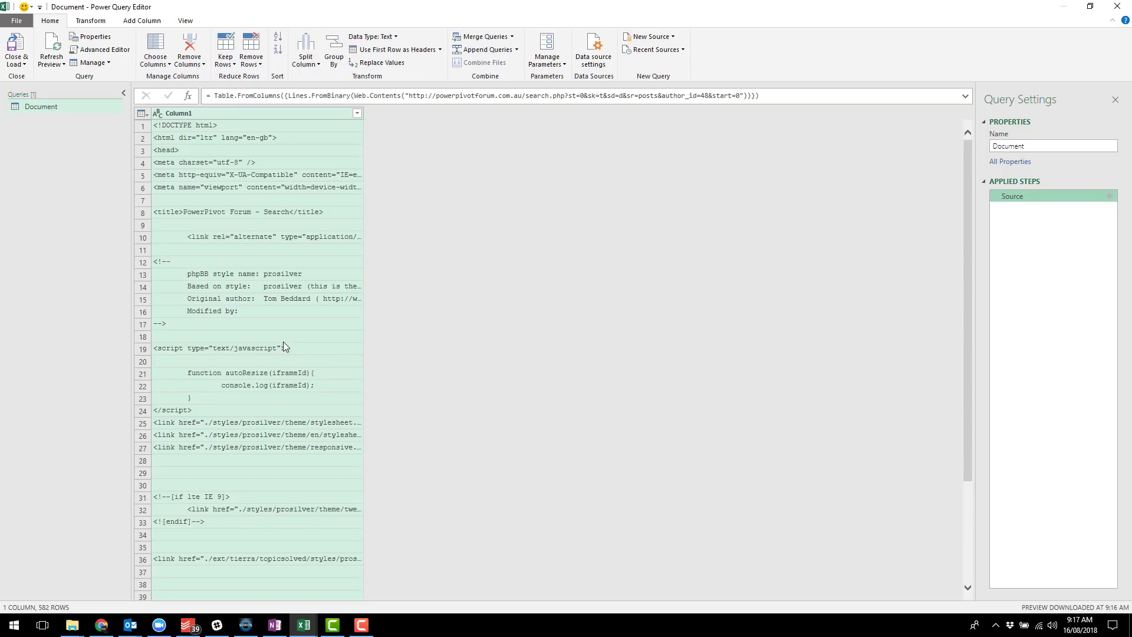
{"action": "scroll", "coordinate": [286, 345], "scroll_direction": "down", "scroll_amount": 4}
{"action": "scroll", "coordinate": [293, 342], "scroll_direction": "up", "scroll_amount": 4}
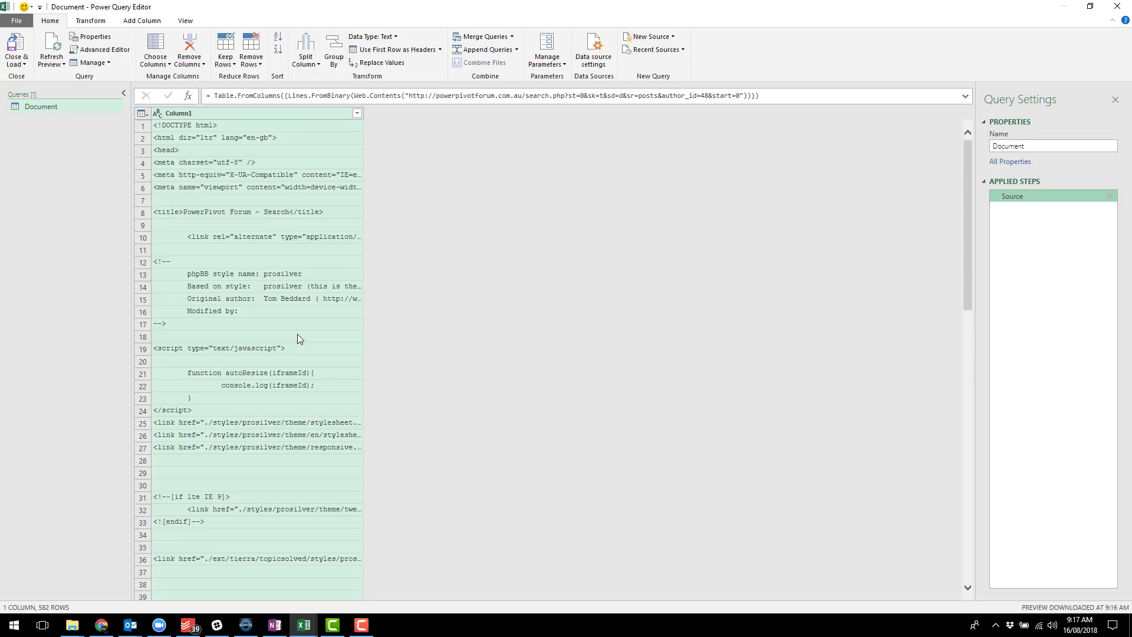
{"action": "key", "text": "alt"}
{"action": "key", "text": "alt+Tab"}
Step: Select the partner commission DAX post's title text and return to Power Query
{"action": "left_click", "coordinate": [552, 146]}
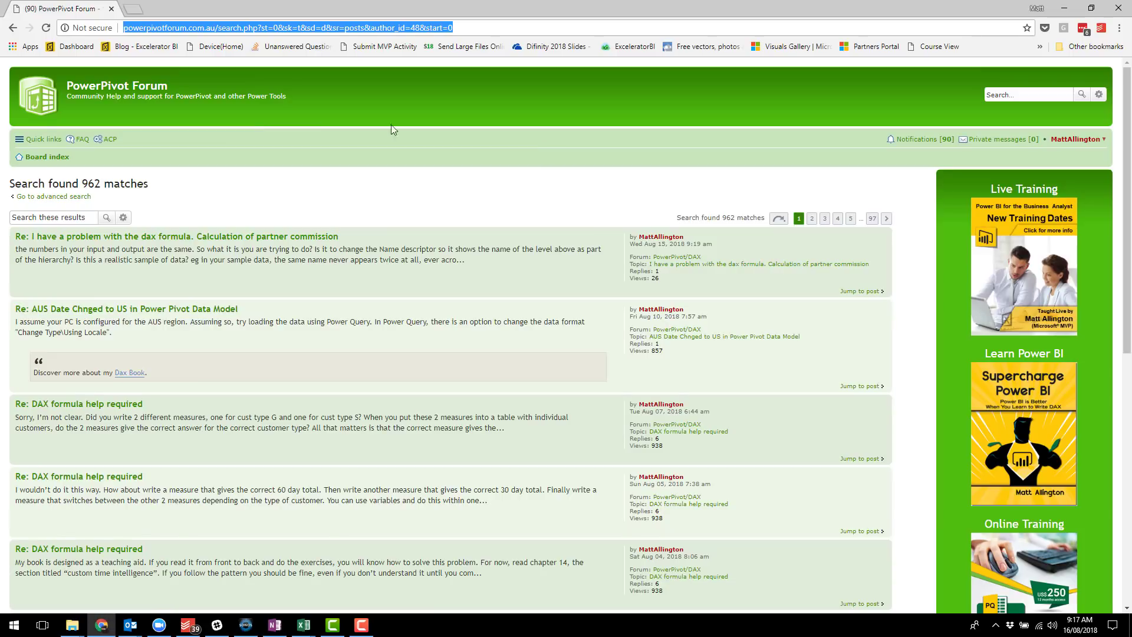
{"action": "left_click_drag", "start_coordinate": [346, 236], "coordinate": [132, 234]}
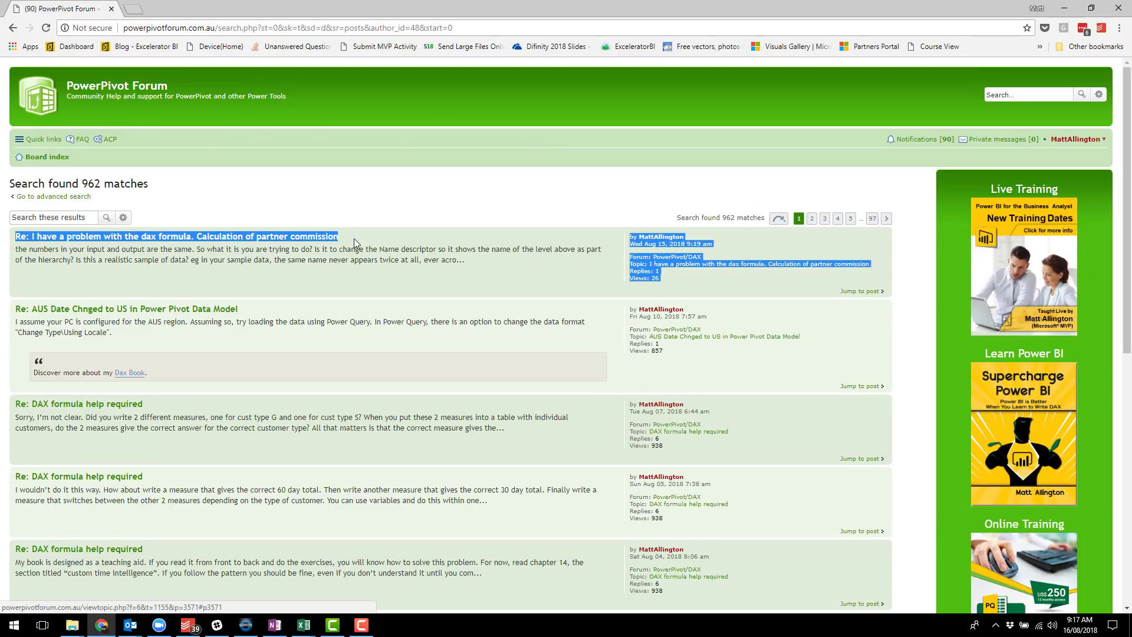
{"action": "left_click_drag", "start_coordinate": [354, 239], "coordinate": [32, 236]}
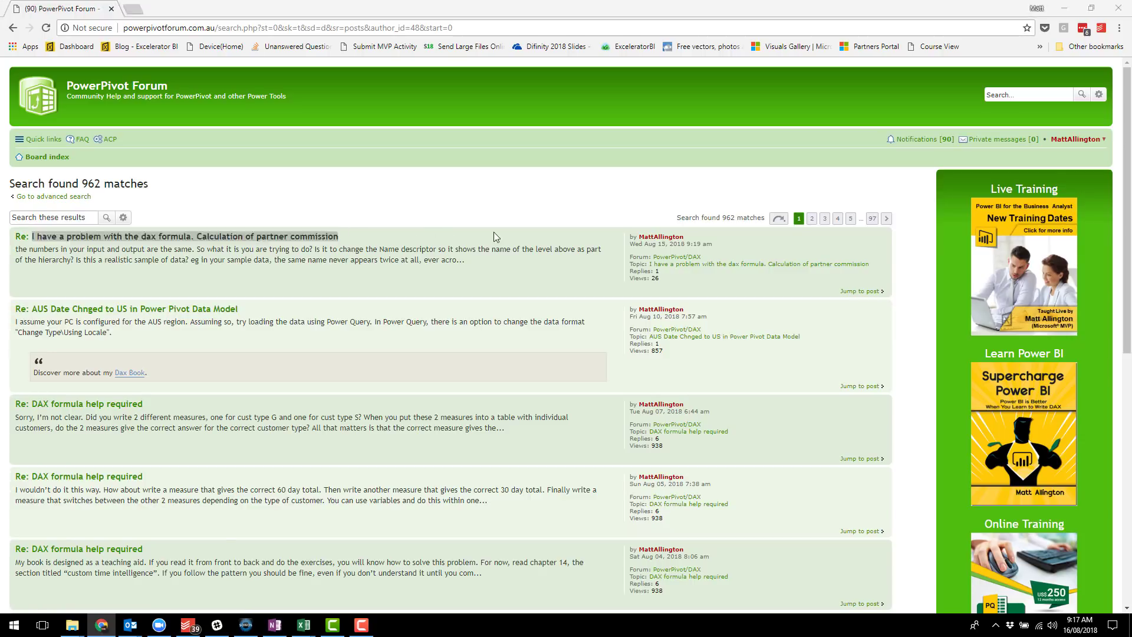
{"action": "key", "text": "alt+Tab"}
Step: Filter Column1 by the pasted post title, keeping only matching rows
{"action": "left_click", "coordinate": [356, 113]}
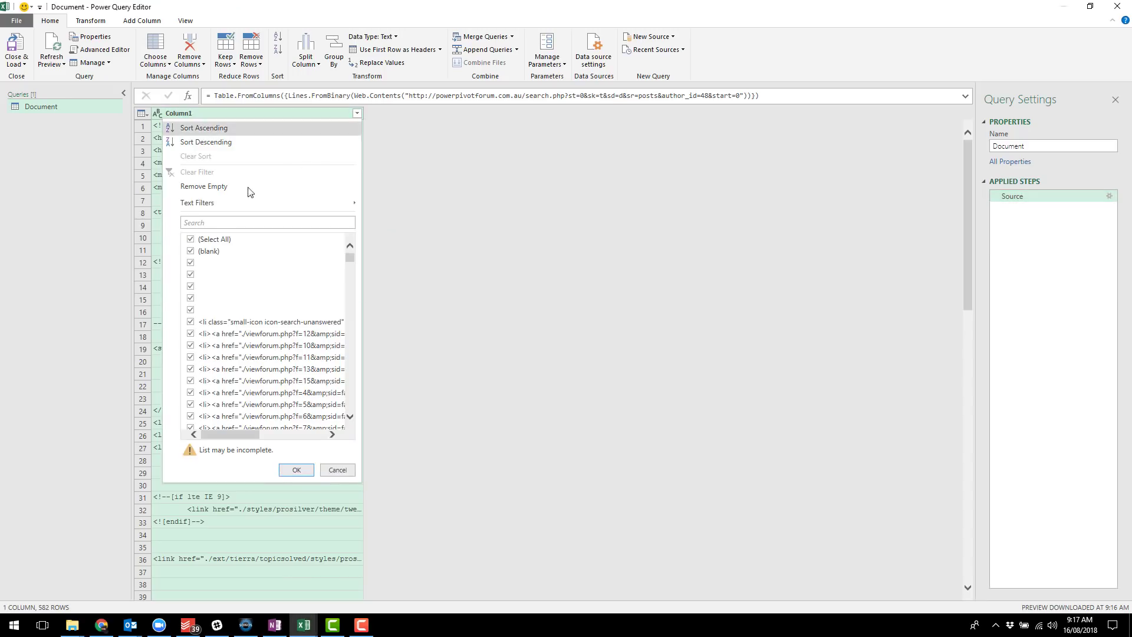
{"action": "left_click", "coordinate": [213, 223]}
{"action": "type", "text": "the dax formula. Calculation of partner commission"}
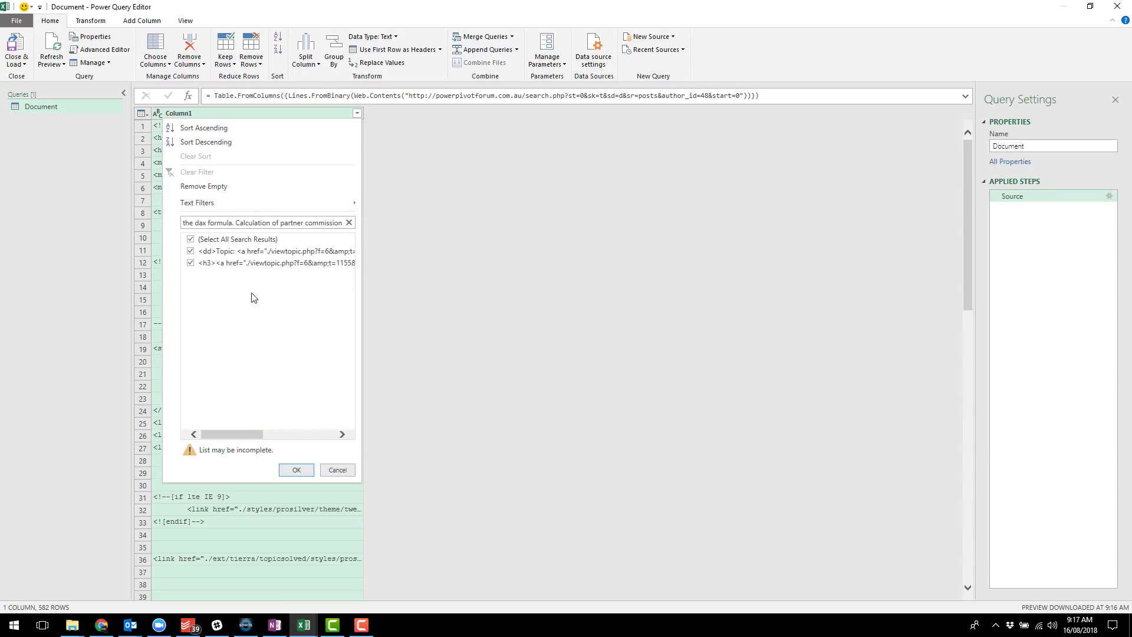
{"action": "left_click", "coordinate": [296, 470]}
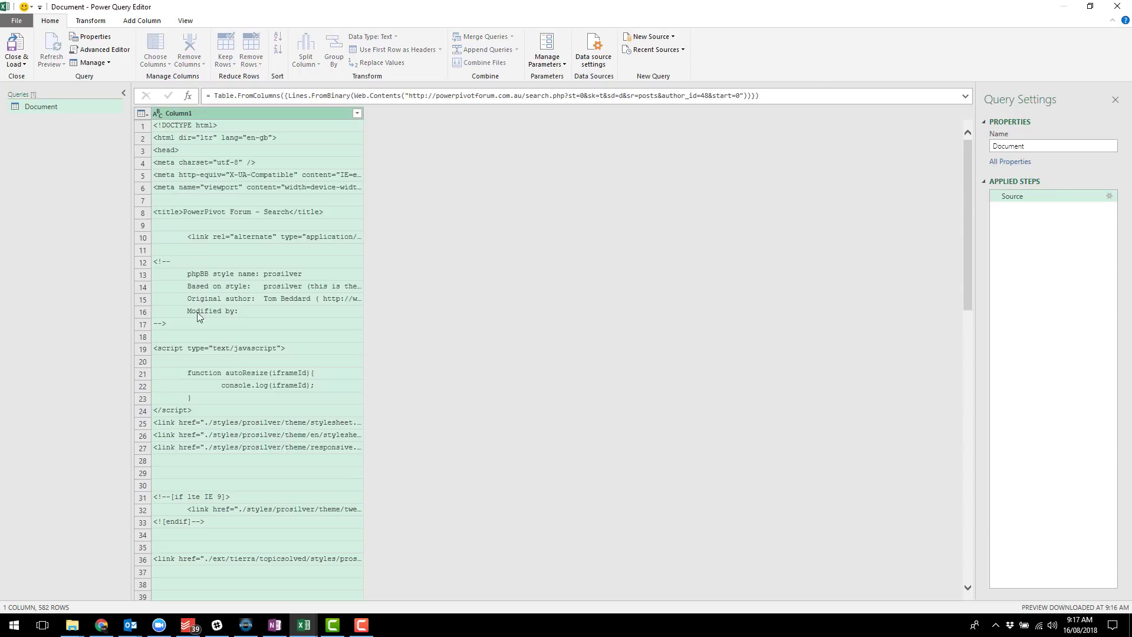
Step: Widen Column1 and compare the first row's Topic link markup with the forum page
{"action": "left_click_drag", "start_coordinate": [364, 113], "coordinate": [644, 148]}
{"action": "left_click", "coordinate": [483, 126]}
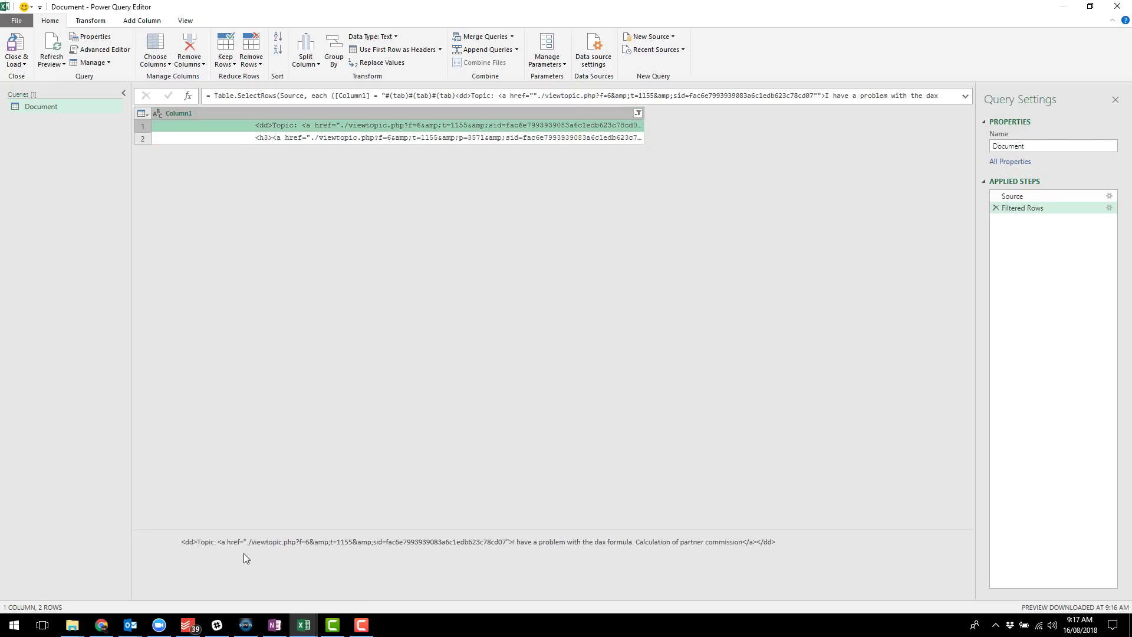
{"action": "left_click_drag", "start_coordinate": [144, 540], "coordinate": [789, 550]}
{"action": "left_click", "coordinate": [429, 578]}
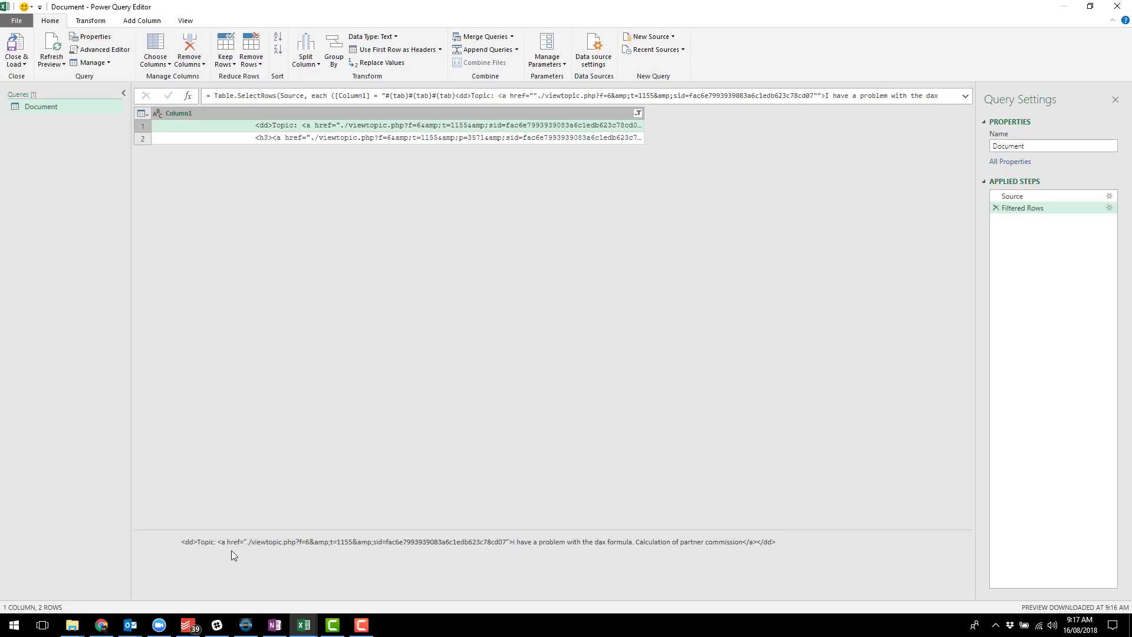
{"action": "left_click_drag", "start_coordinate": [197, 540], "coordinate": [219, 537]}
{"action": "key", "text": "alt+Tab"}
{"action": "key", "text": "alt+Tab"}
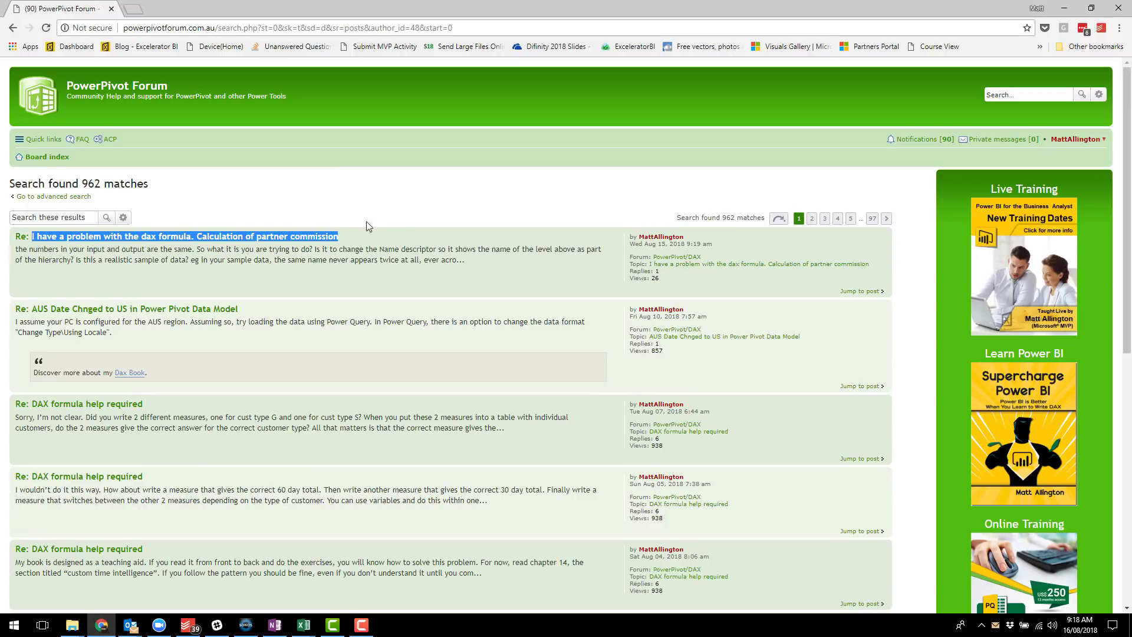
{"action": "double_click", "coordinate": [632, 265]}
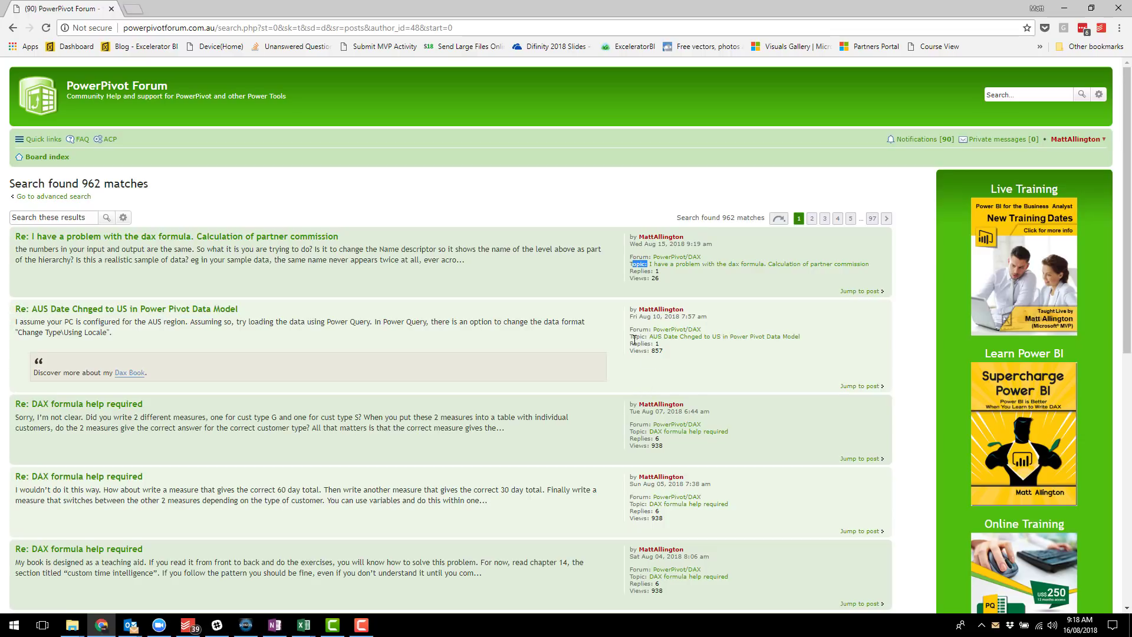
{"action": "left_click_drag", "start_coordinate": [629, 340], "coordinate": [645, 336]}
{"action": "key", "text": "alt+Tab"}
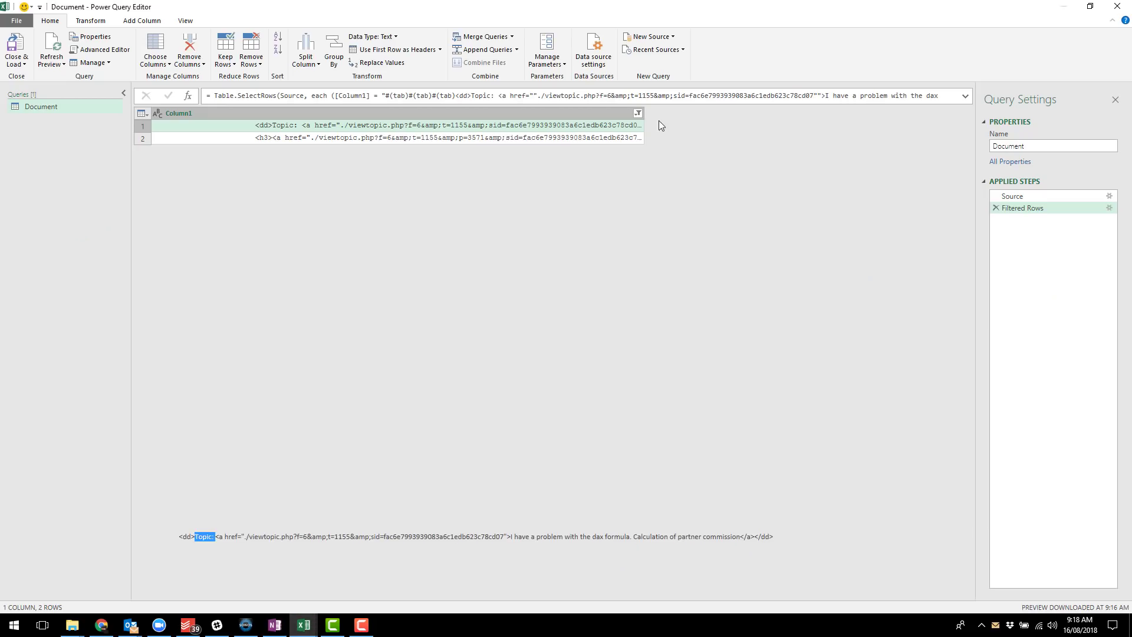
Step: Replace the filter with a Column1 Text Filter containing 'Topic:', leaving 10 rows
{"action": "left_click", "coordinate": [996, 208]}
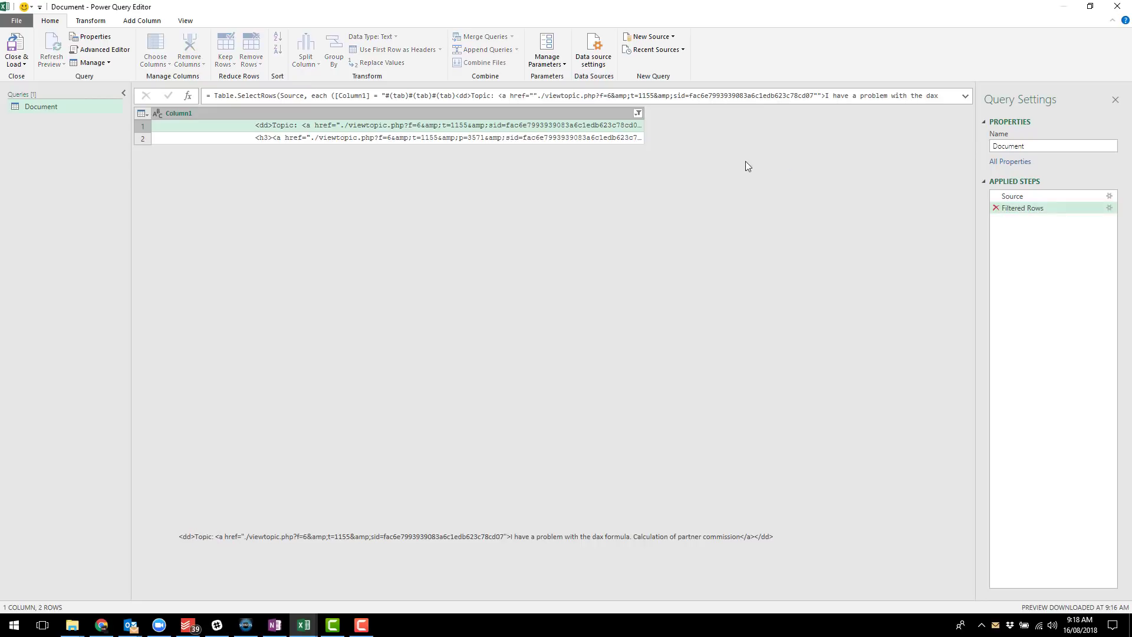
{"action": "left_click", "coordinate": [638, 113]}
{"action": "mouse_move", "coordinate": [501, 202]}
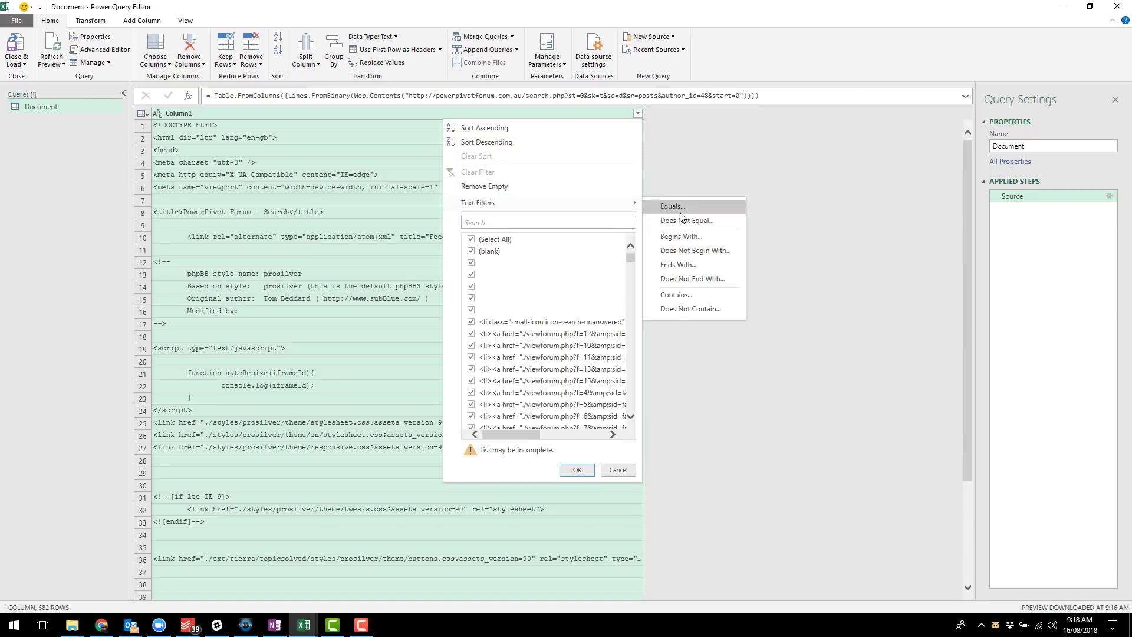
{"action": "left_click", "coordinate": [682, 294]}
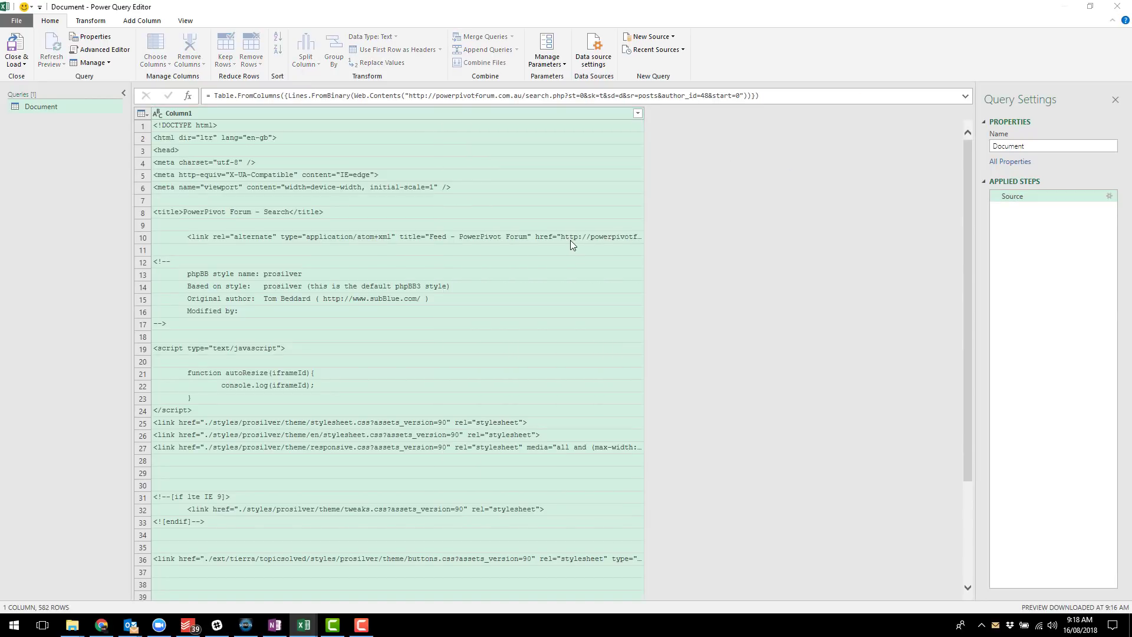
{"action": "left_click", "coordinate": [493, 300]}
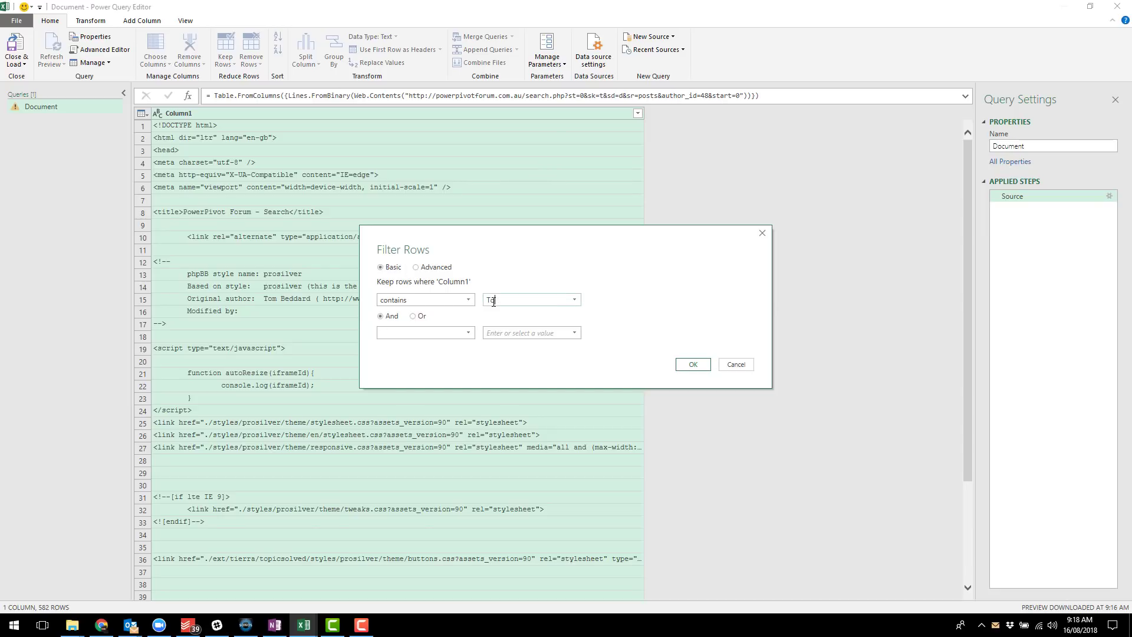
{"action": "type", "text": "Topic:"}
{"action": "key", "text": "Return"}
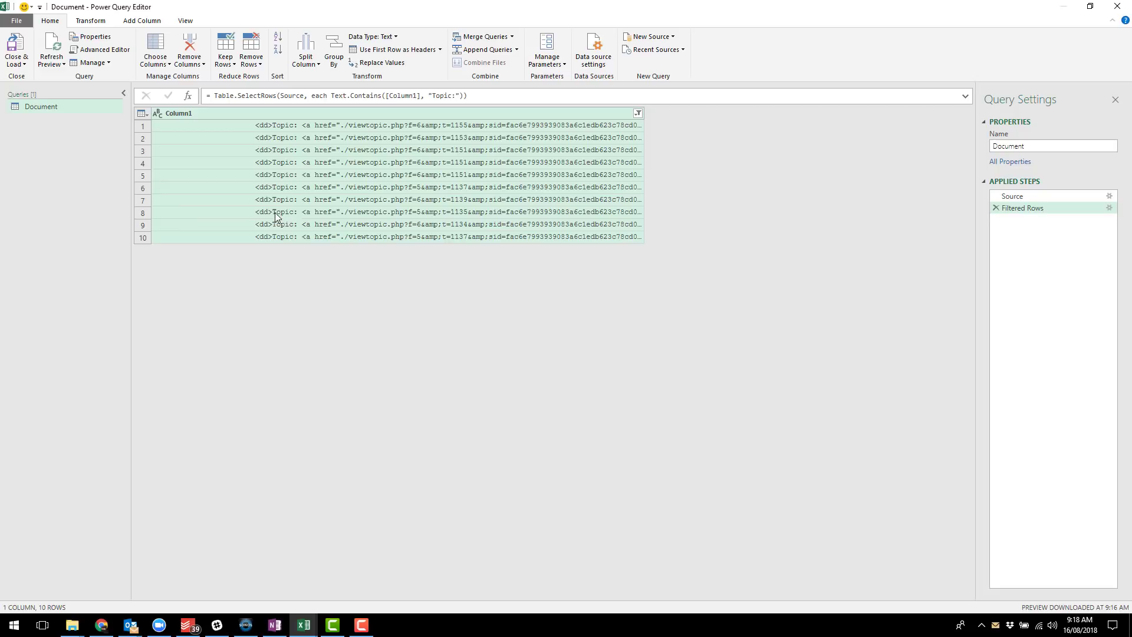
Step: Copy the first topic's link from row 1's full text and switch to Chrome
{"action": "left_click", "coordinate": [451, 124]}
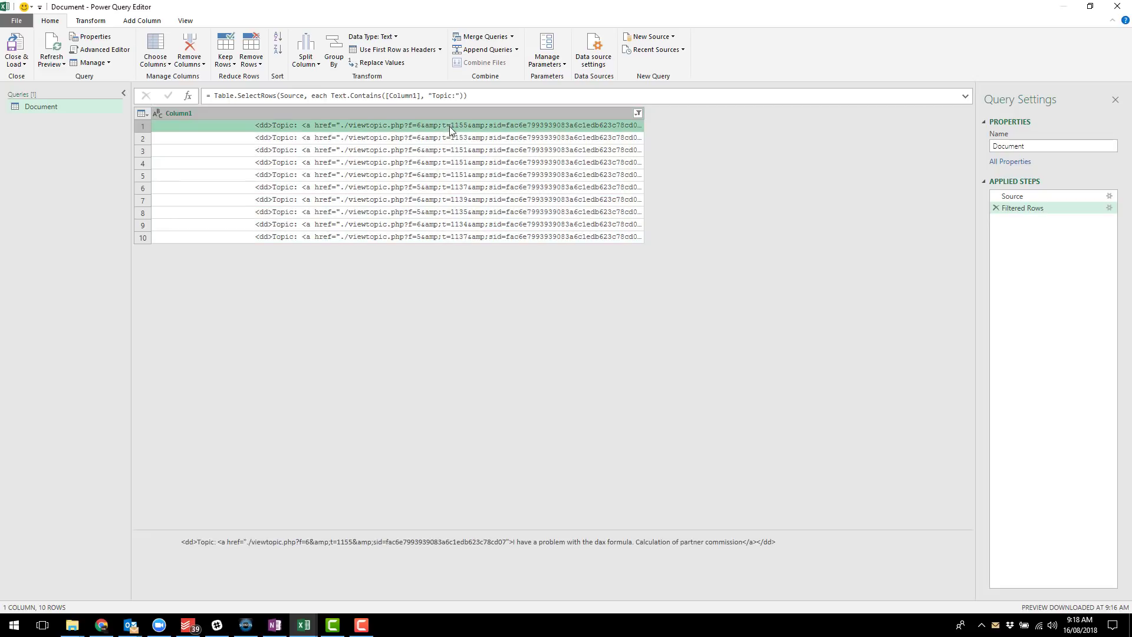
{"action": "left_click", "coordinate": [388, 546]}
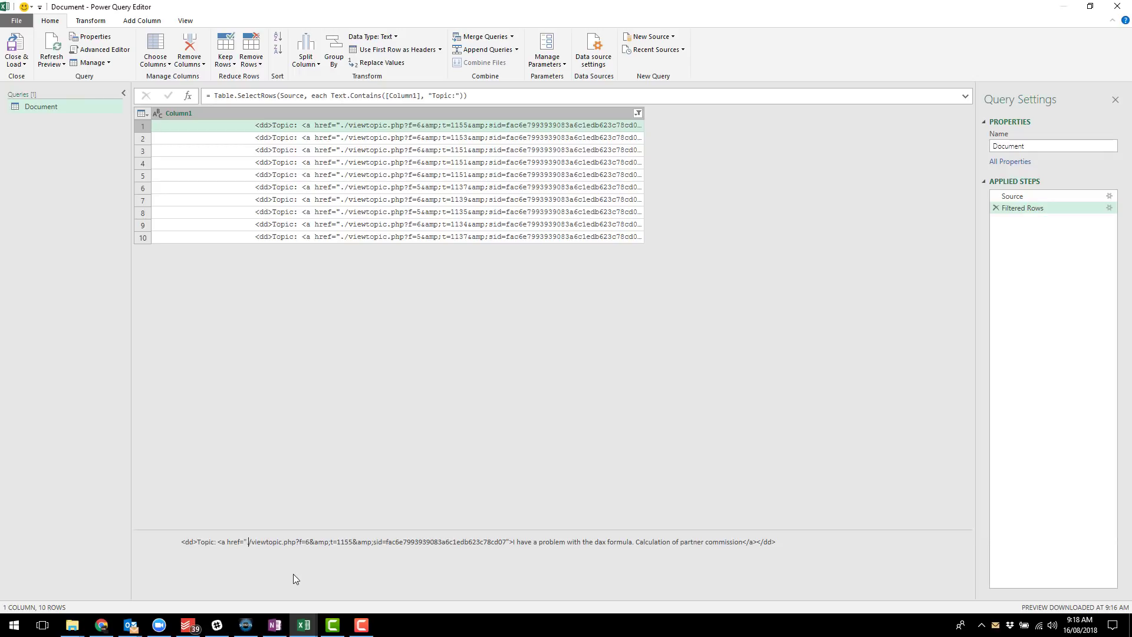
{"action": "key", "text": "ctrl+shift+Right"}
{"action": "key", "text": "ctrl+shift+Right"}
{"action": "key", "text": "shift+Right"}
{"action": "key", "text": "shift+Right"}
{"action": "key", "text": "shift+Right"}
{"action": "key", "text": "shift+Right"}
{"action": "key", "text": "shift+Right"}
{"action": "key", "text": "shift+Right"}
{"action": "key", "text": "shift+Right"}
{"action": "key", "text": "shift+Right"}
{"action": "key", "text": "shift+Right"}
{"action": "key", "text": "shift+Right"}
{"action": "key", "text": "shift+Right"}
{"action": "key", "text": "shift+Right"}
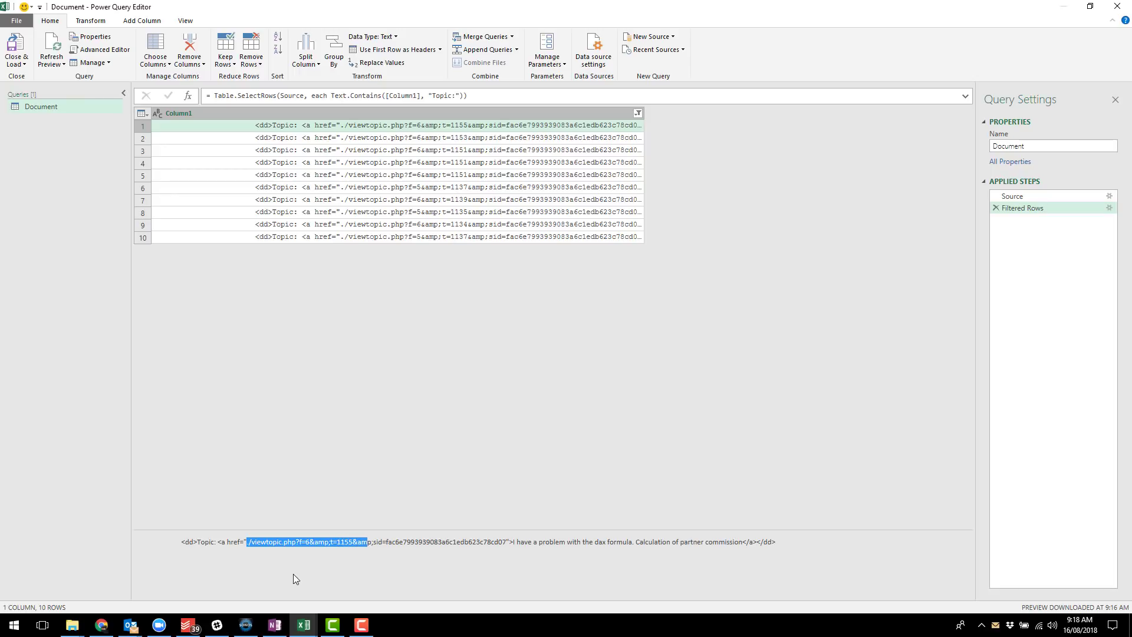
{"action": "key", "text": "shift+Right"}
{"action": "key", "text": "shift+Right"}
{"action": "key", "text": "shift+Right"}
{"action": "key", "text": "shift+Right"}
{"action": "key", "text": "shift+Right"}
{"action": "key", "text": "shift+Right"}
{"action": "key", "text": "shift+Right"}
{"action": "key", "text": "shift+Right"}
{"action": "key", "text": "shift+Right"}
{"action": "key", "text": "shift+Left"}
{"action": "key", "text": "shift+Left"}
{"action": "key", "text": "shift+Left"}
{"action": "key", "text": "shift+Left"}
{"action": "key", "text": "shift+Left"}
{"action": "key", "text": "shift+Left"}
{"action": "key", "text": "shift+Left"}
{"action": "key", "text": "ctrl+c"}
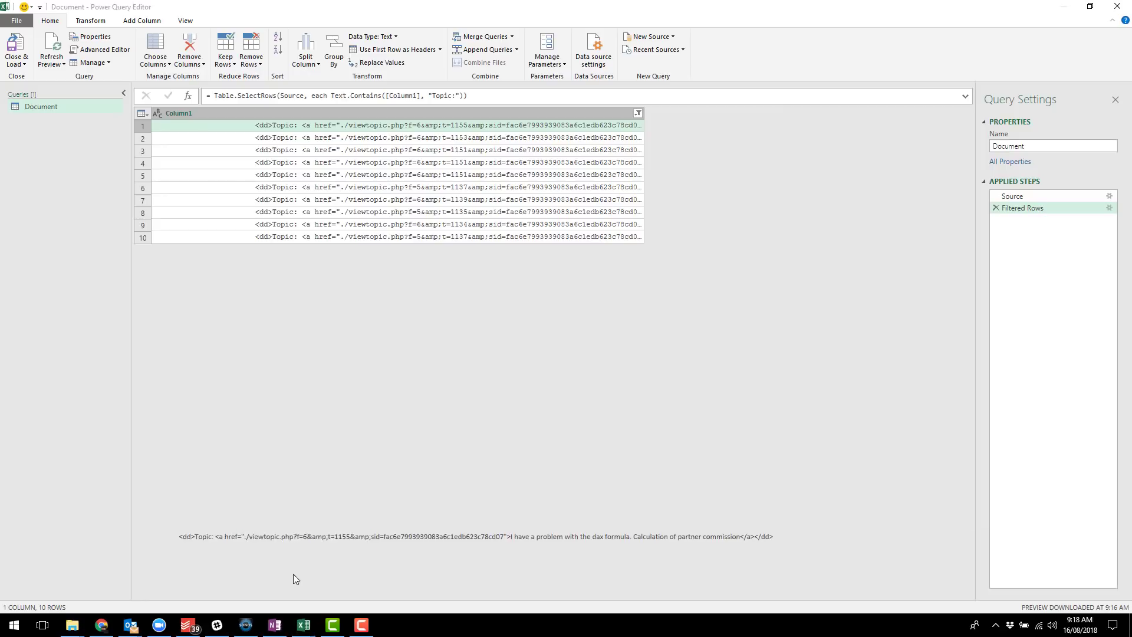
{"action": "key", "text": "alt+Tab"}
Step: Duplicate the forum search results tab and paste the copied topic link after the domain
{"action": "left_click", "coordinate": [558, 152]}
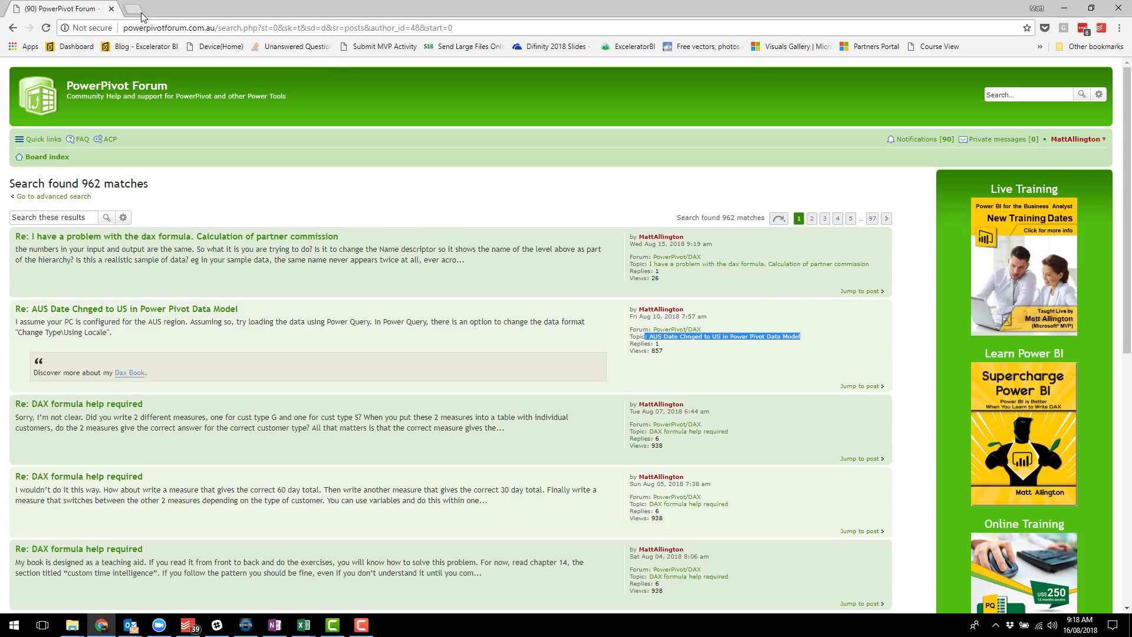
{"action": "right_click", "coordinate": [93, 13]}
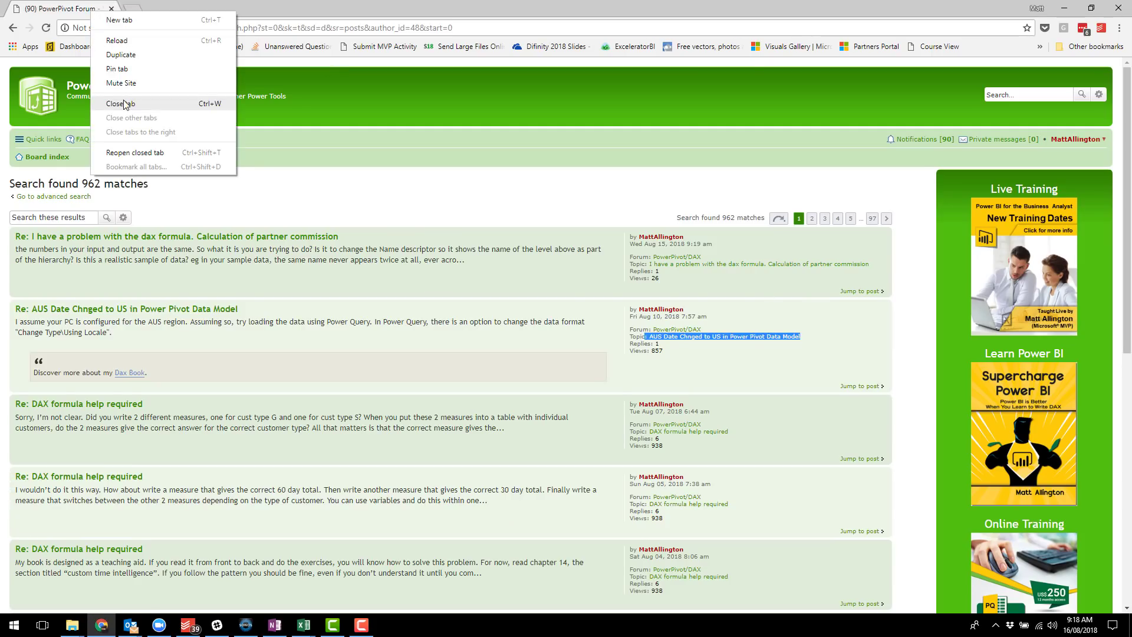
{"action": "left_click", "coordinate": [122, 55]}
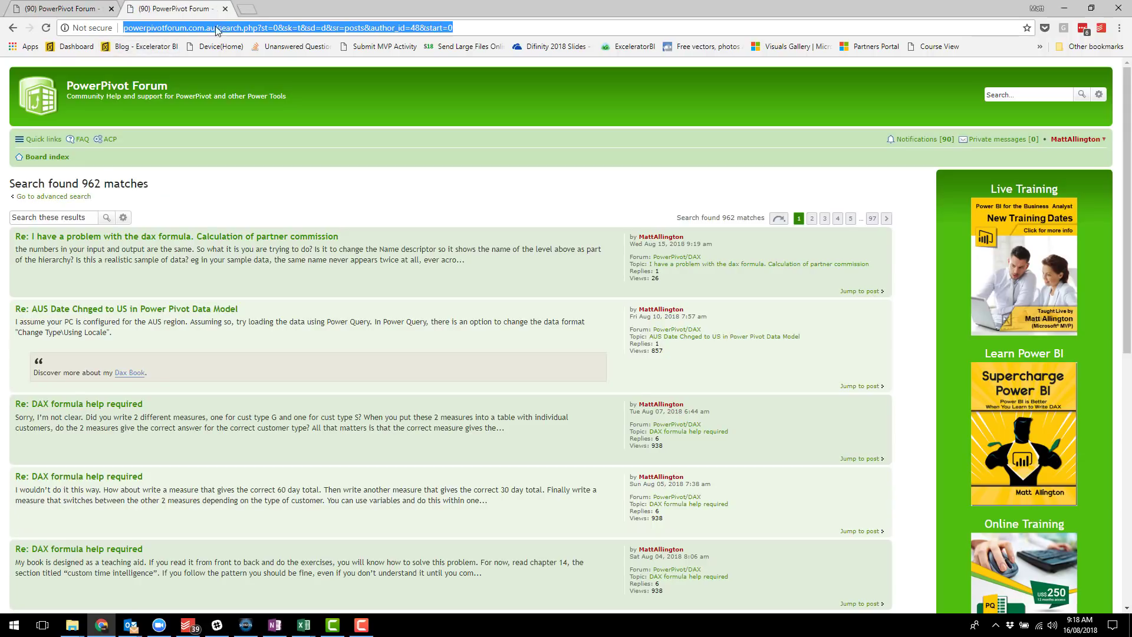
{"action": "left_click_drag", "start_coordinate": [222, 27], "coordinate": [590, 21]}
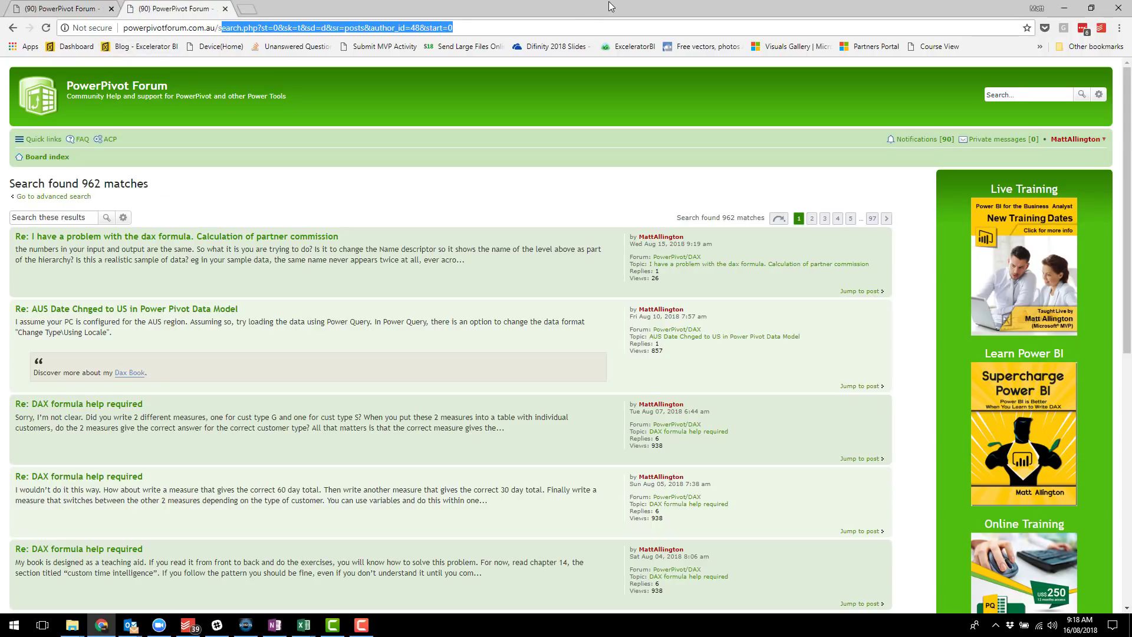
{"action": "key", "text": "BackSpace"}
{"action": "key", "text": "BackSpace"}
{"action": "key", "text": "ctrl+v"}
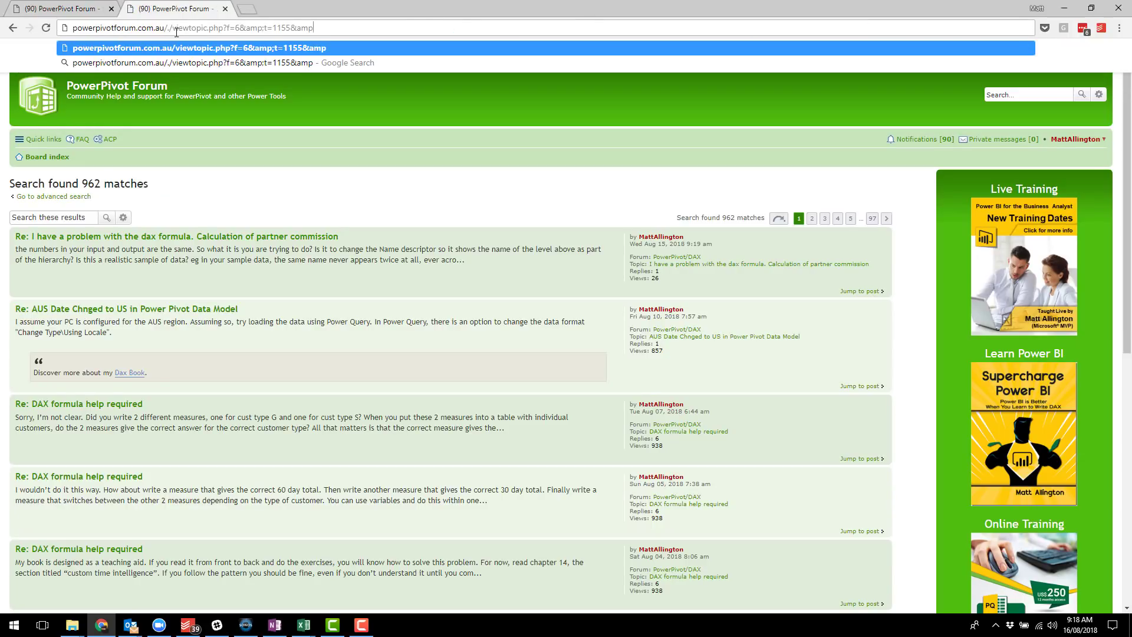
Step: Strip './', 'amp;' and the trailing '&amp' from the link and load the topic page
{"action": "key", "text": "BackSpace"}
{"action": "key", "text": "BackSpace"}
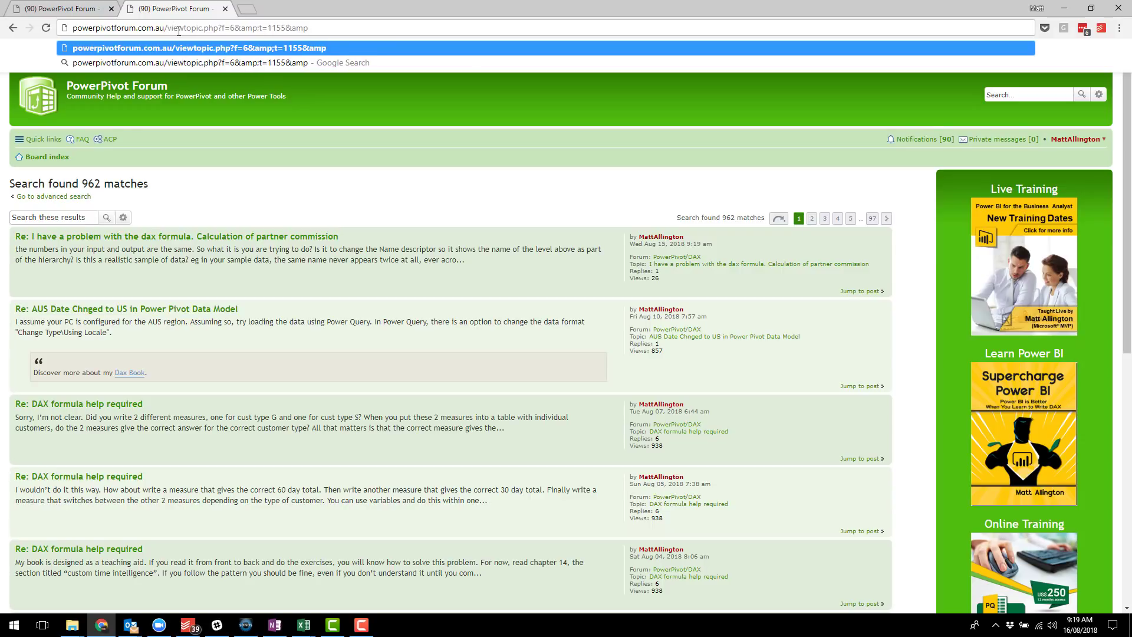
{"action": "left_click", "coordinate": [236, 28]}
{"action": "key", "text": "shift+Left"}
{"action": "key", "text": "shift+Left"}
{"action": "key", "text": "shift+Left"}
{"action": "key", "text": "shift+Left"}
{"action": "key", "text": "Delete"}
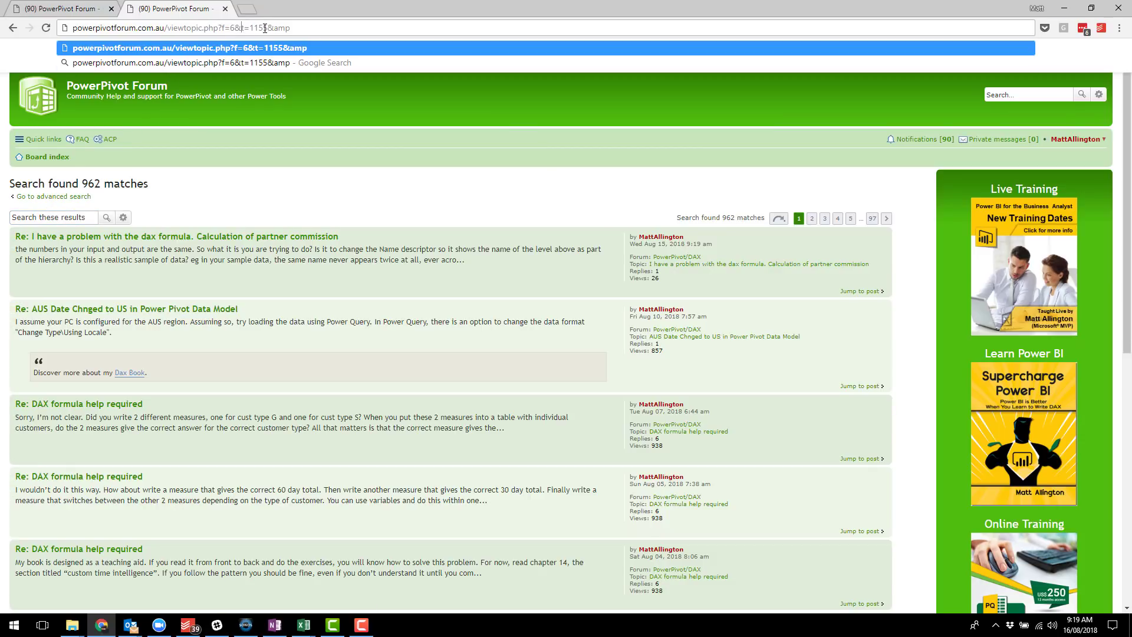
{"action": "key", "text": "BackSpace"}
{"action": "key", "text": "BackSpace"}
{"action": "key", "text": "BackSpace"}
{"action": "key", "text": "BackSpace"}
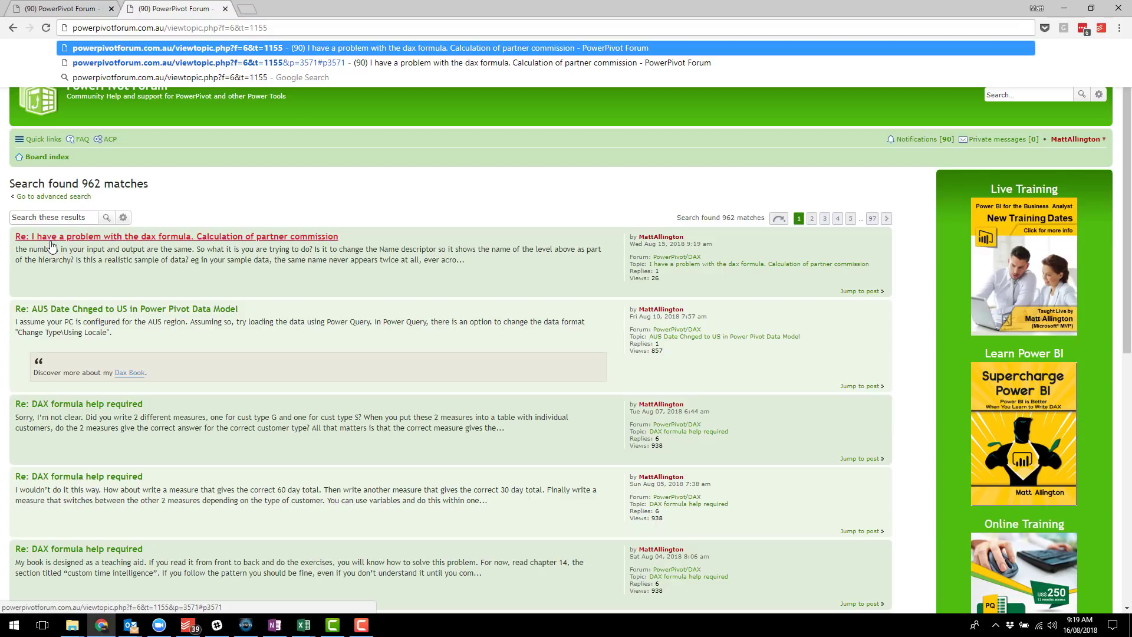
{"action": "key", "text": "Return"}
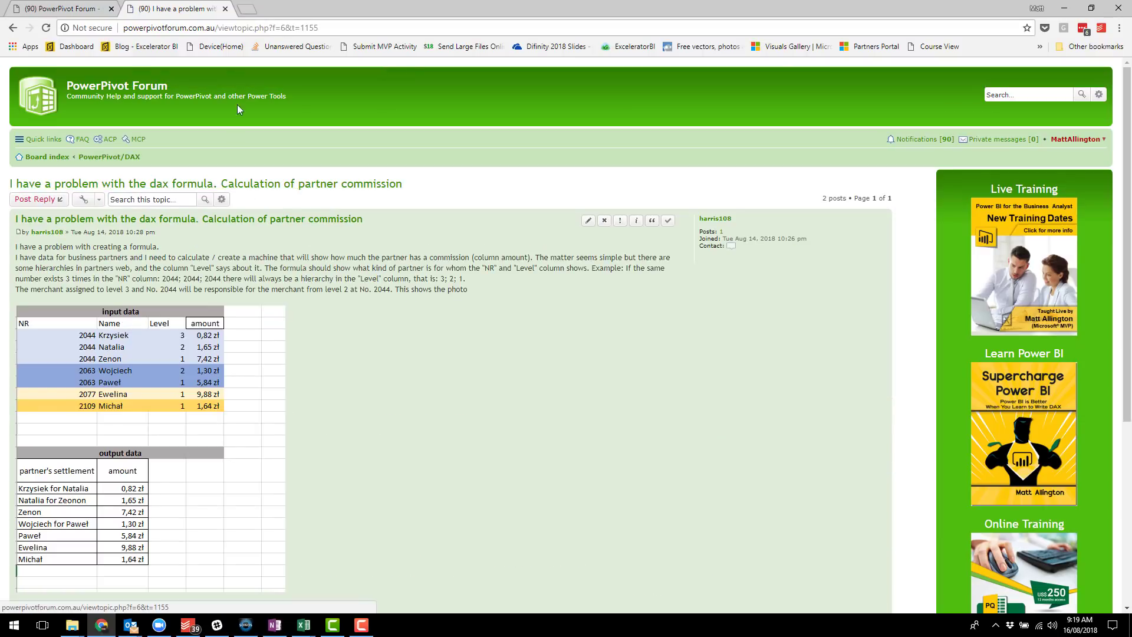
Step: Test Back and Forward between the search results and the topic f=6&t=1155 page
{"action": "left_click", "coordinate": [13, 28]}
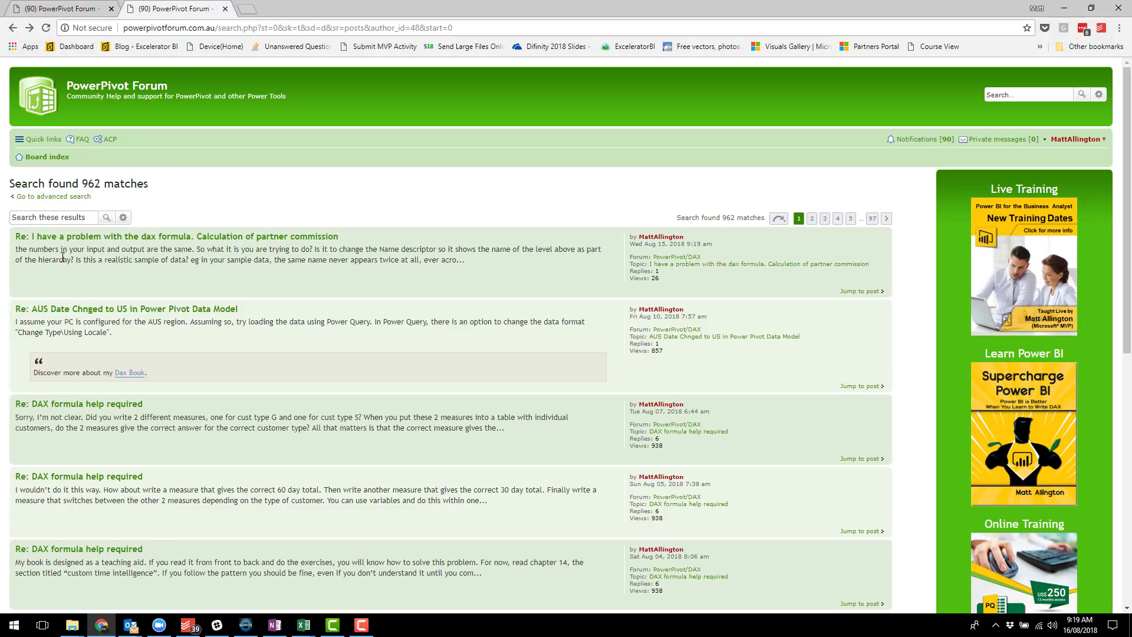
{"action": "left_click", "coordinate": [29, 28]}
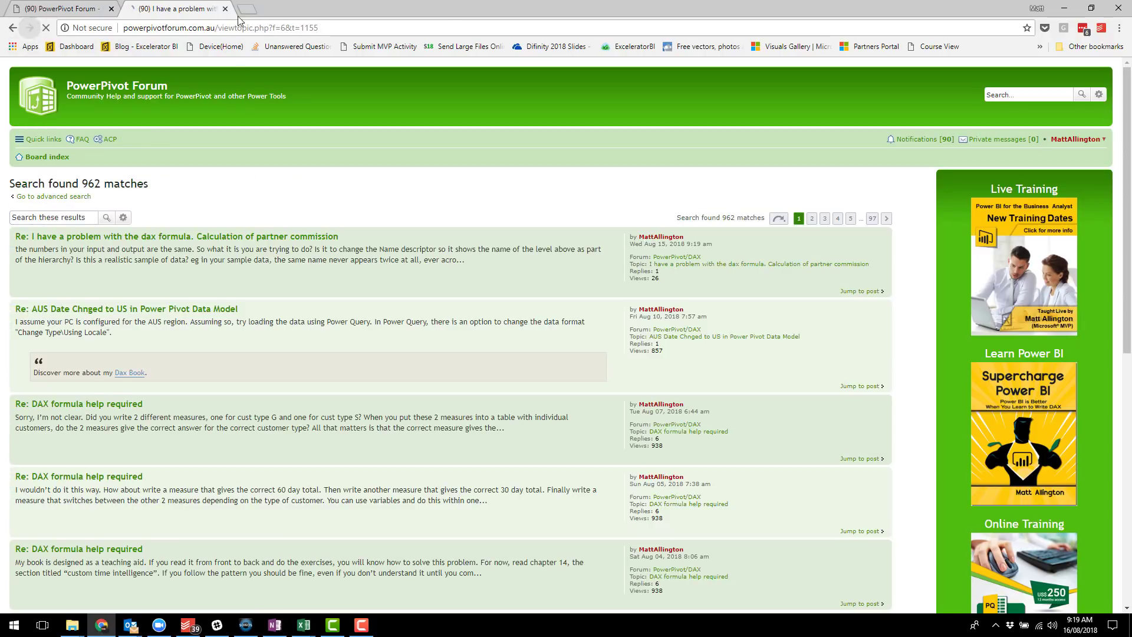
{"action": "left_click", "coordinate": [323, 28]}
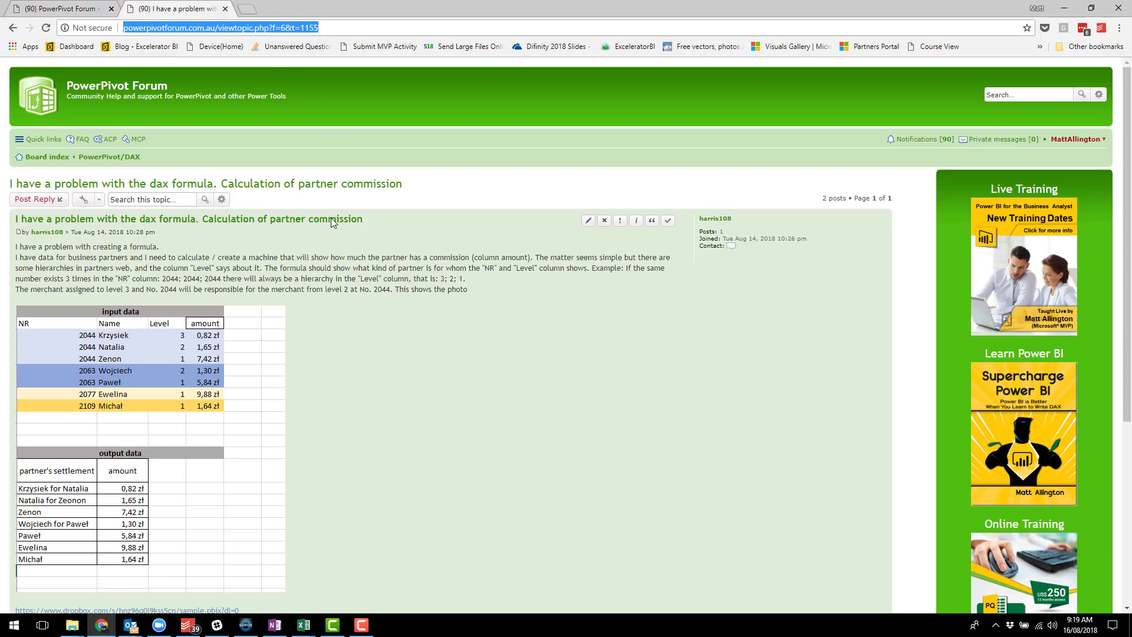
{"action": "left_click", "coordinate": [307, 622]}
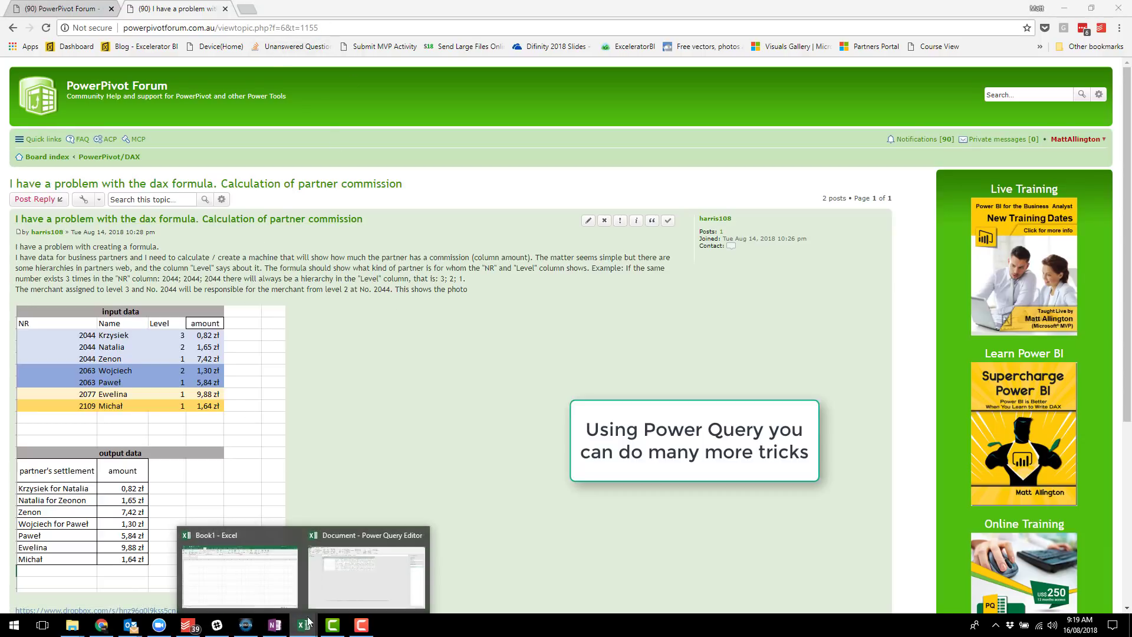
Step: Add a Column From Examples on Column1 with example 1155, extracting each row's topic ID
{"action": "left_click", "coordinate": [337, 594]}
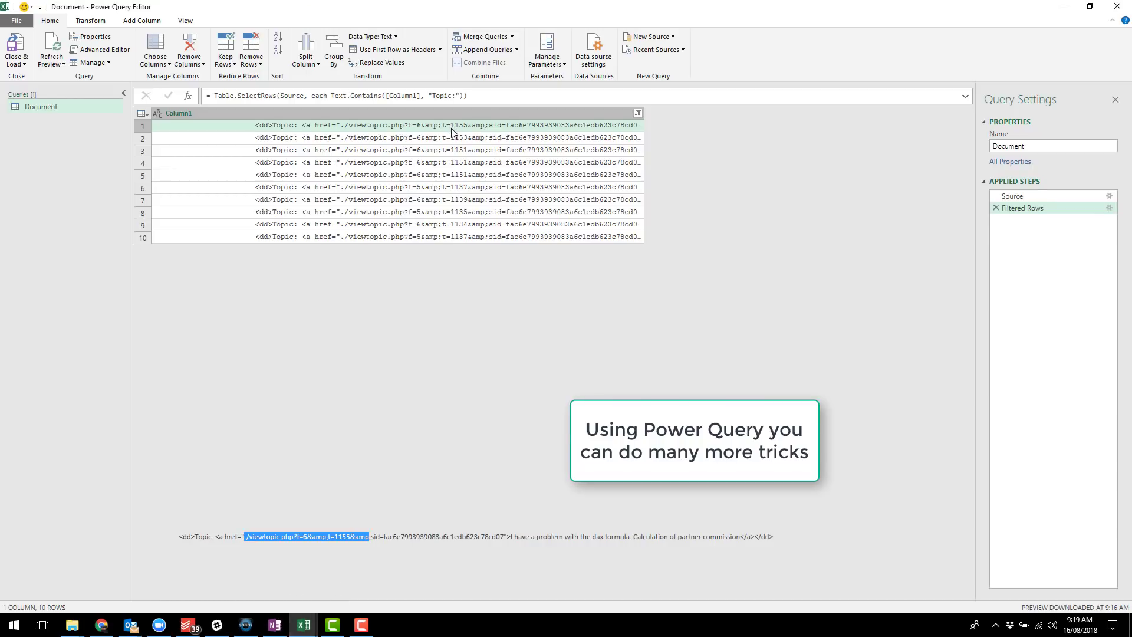
{"action": "left_click", "coordinate": [454, 113]}
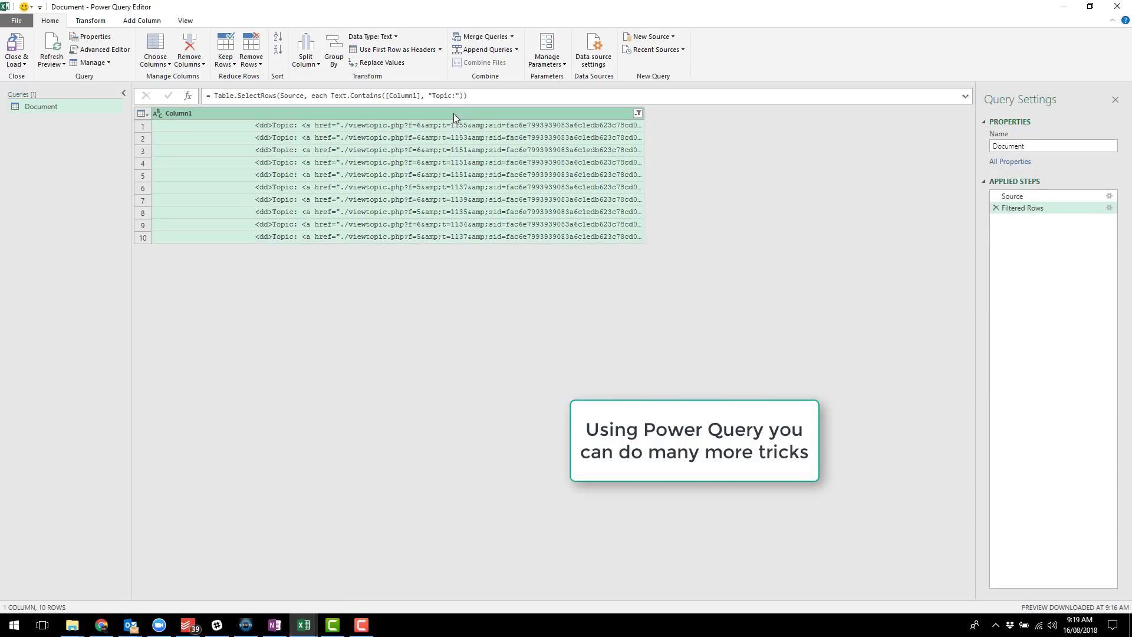
{"action": "left_click", "coordinate": [152, 22]}
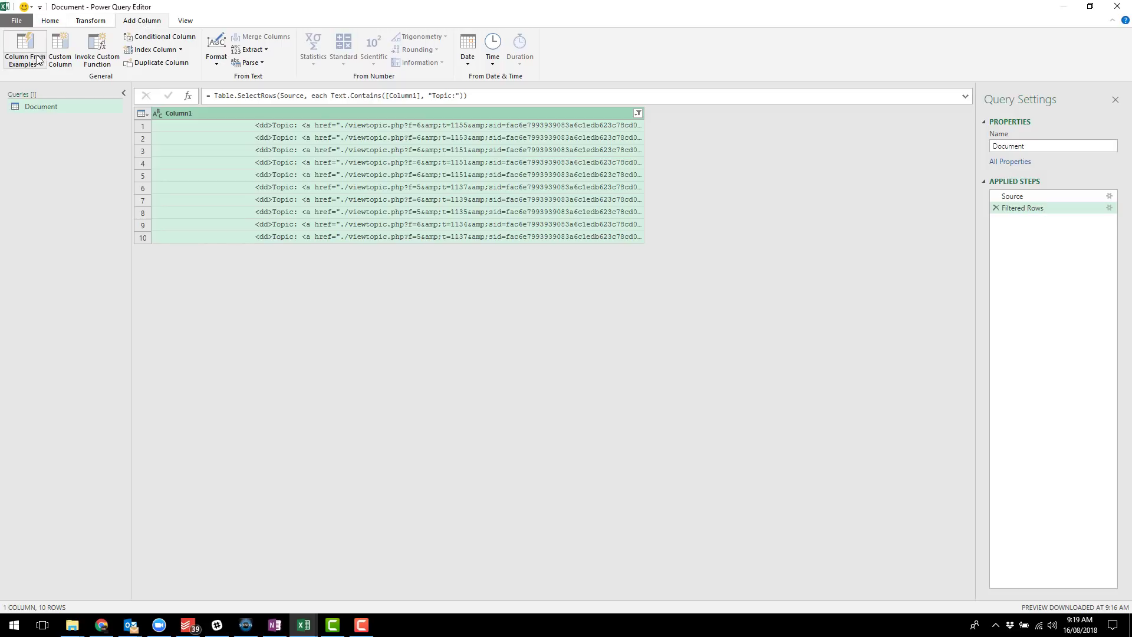
{"action": "left_click", "coordinate": [32, 53]}
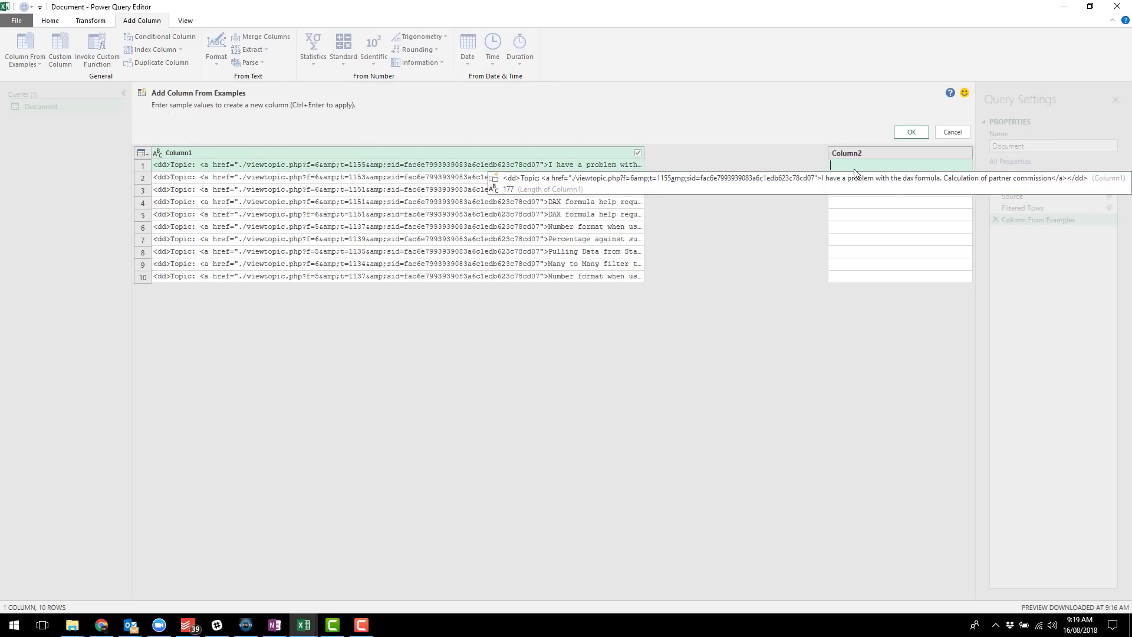
{"action": "left_click", "coordinate": [903, 165]}
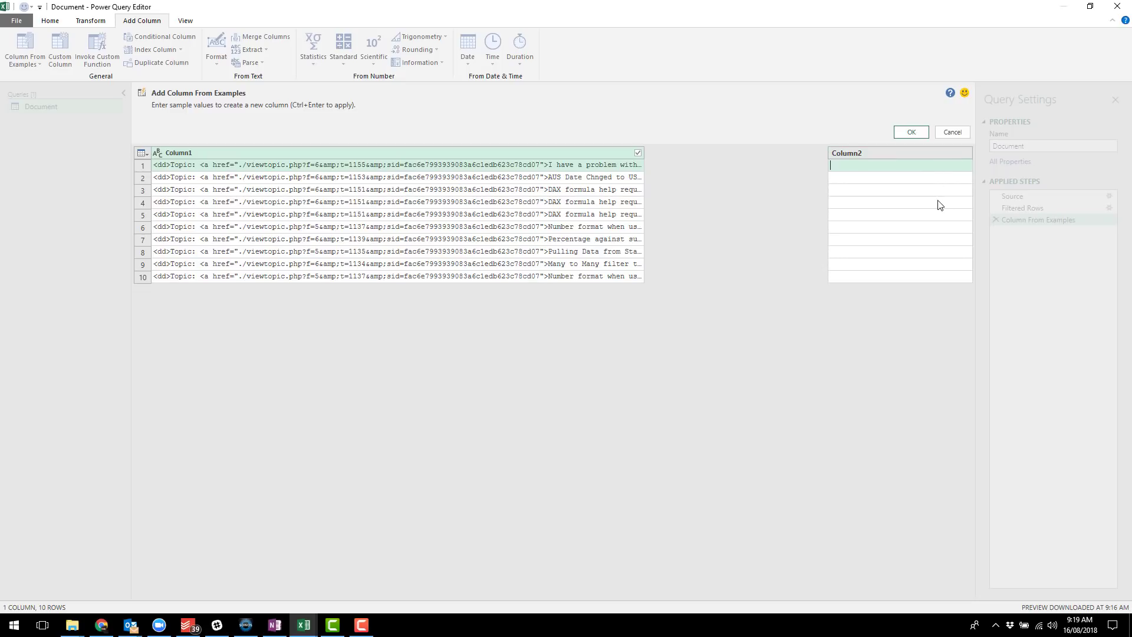
{"action": "type", "text": "1155"}
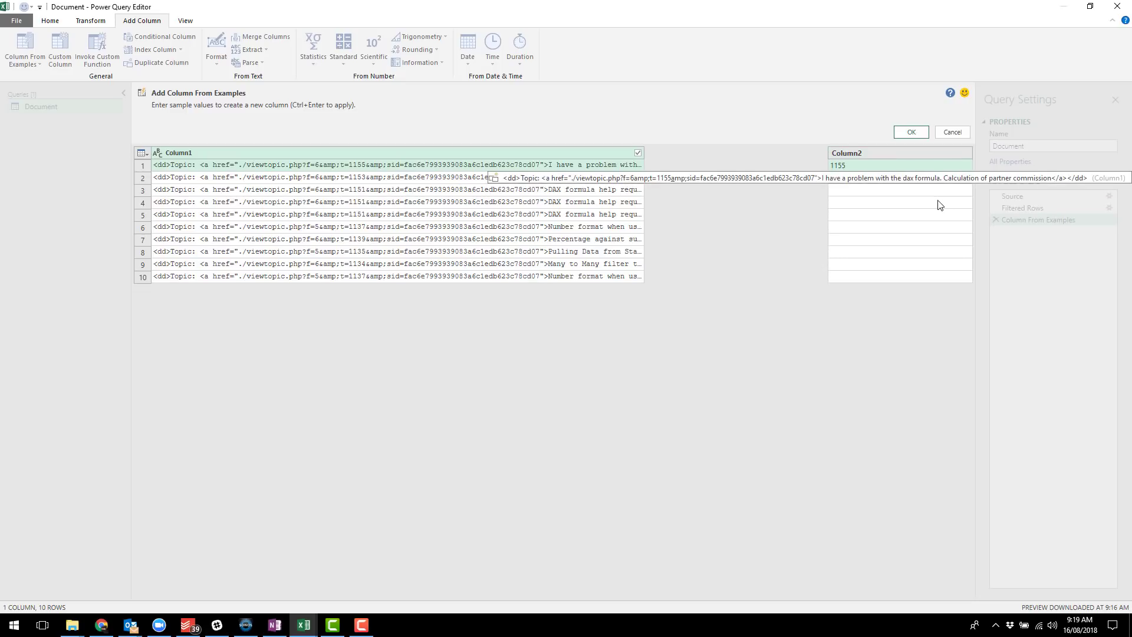
{"action": "key", "text": "Return"}
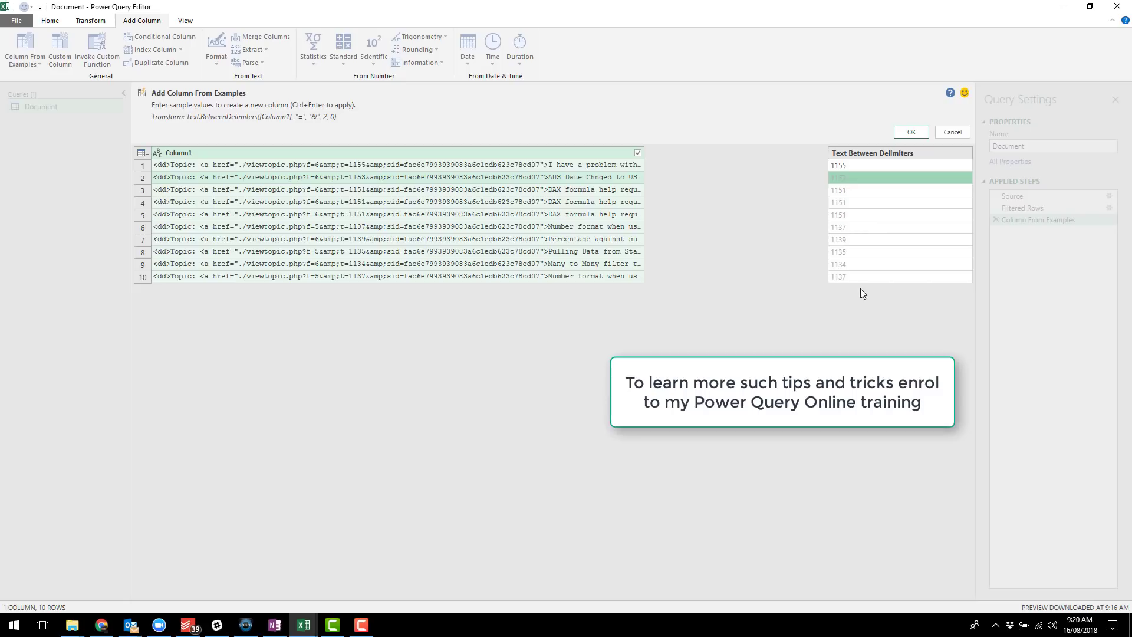
{"action": "left_click", "coordinate": [911, 132]}
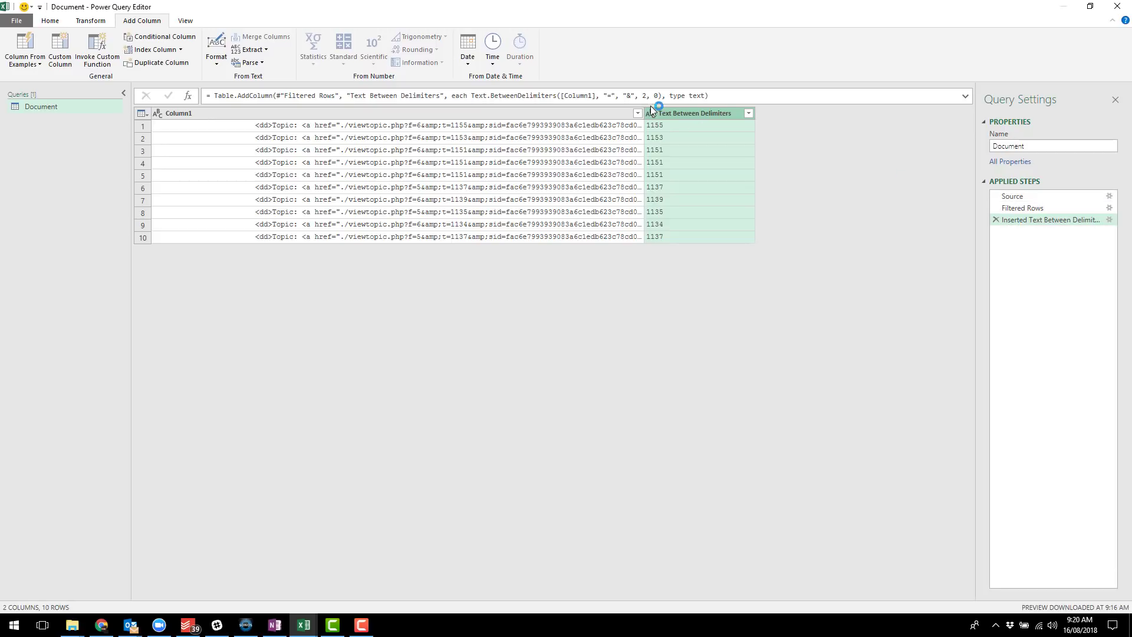
{"action": "double_click", "coordinate": [673, 114]}
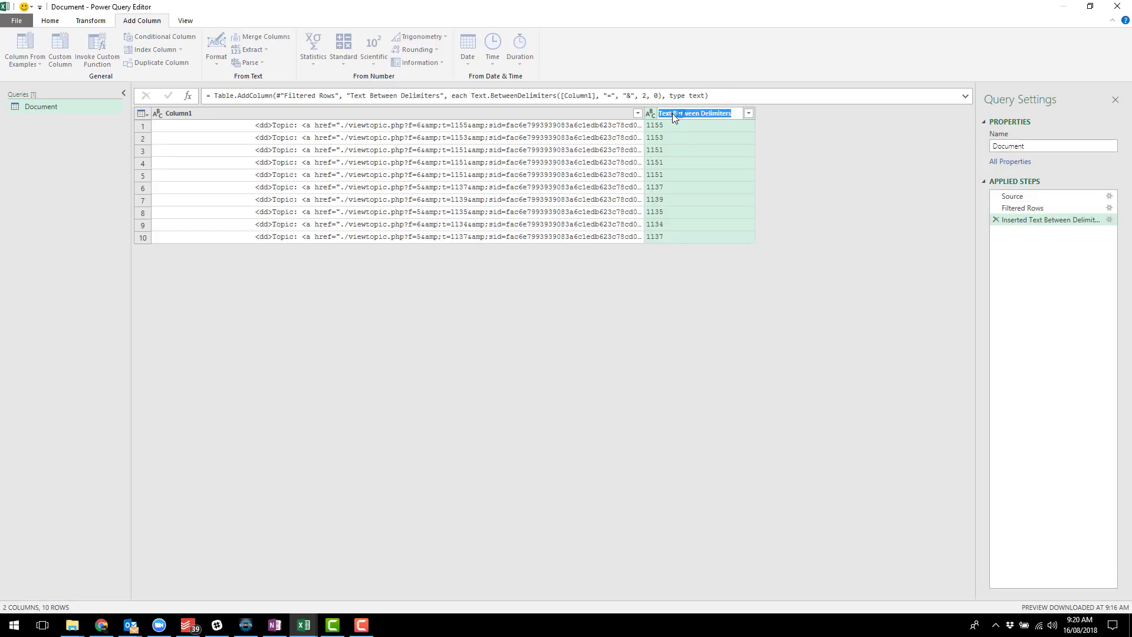
Step: Rename the extracted column Topic ID and add a Forum ID column from the example f=6
{"action": "type", "text": "Topic ID"}
{"action": "key", "text": "Return"}
{"action": "left_click", "coordinate": [542, 115]}
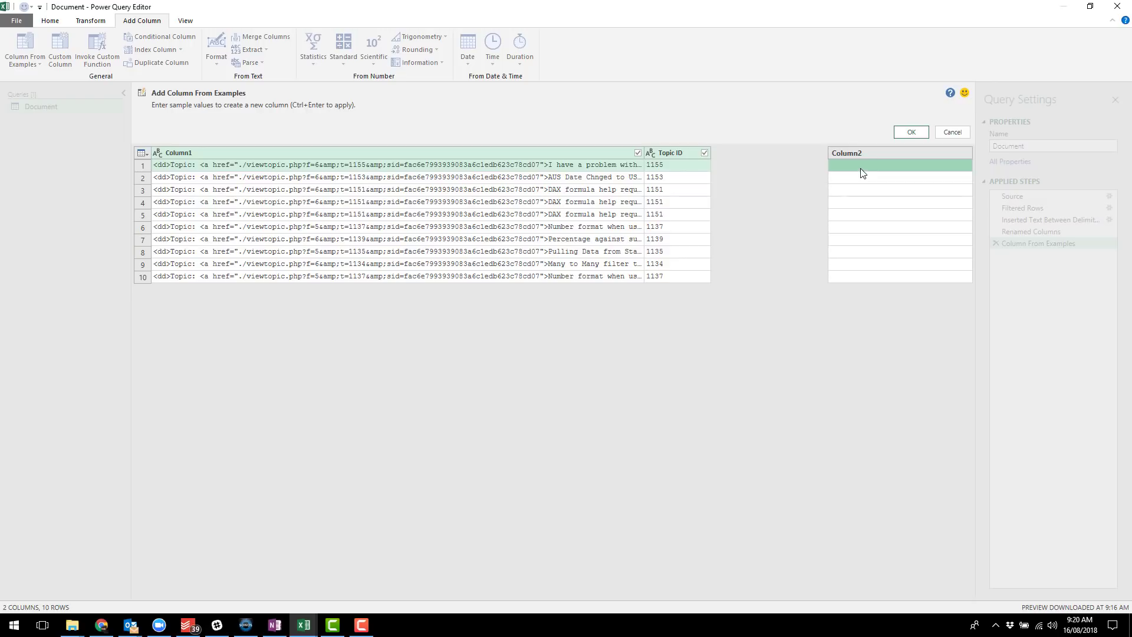
{"action": "type", "text": "f=6"}
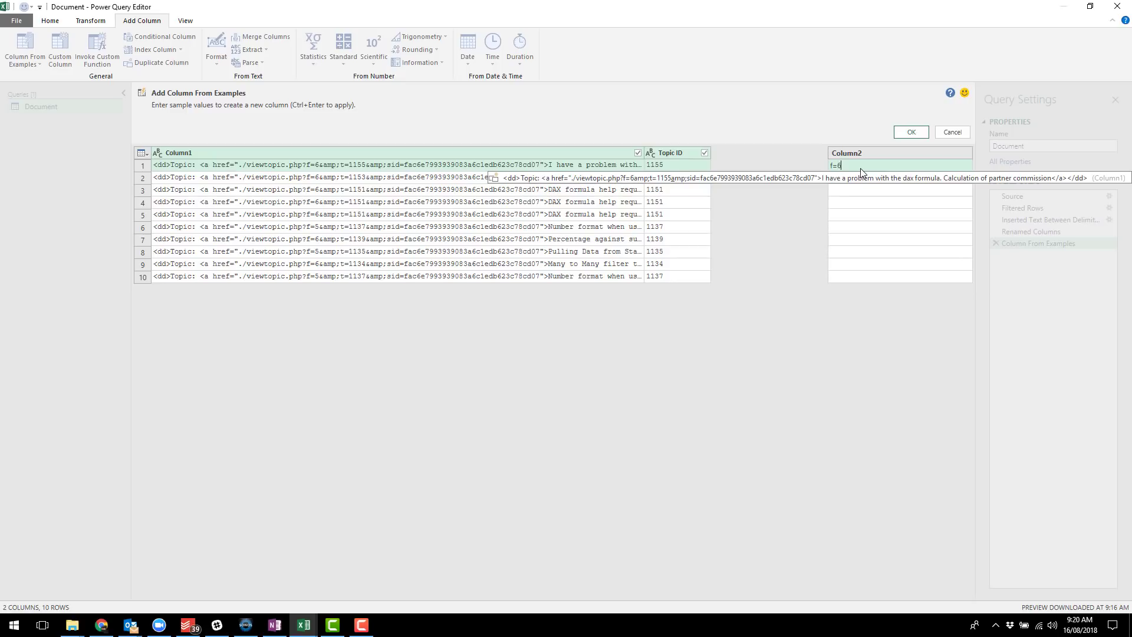
{"action": "key", "text": "Return"}
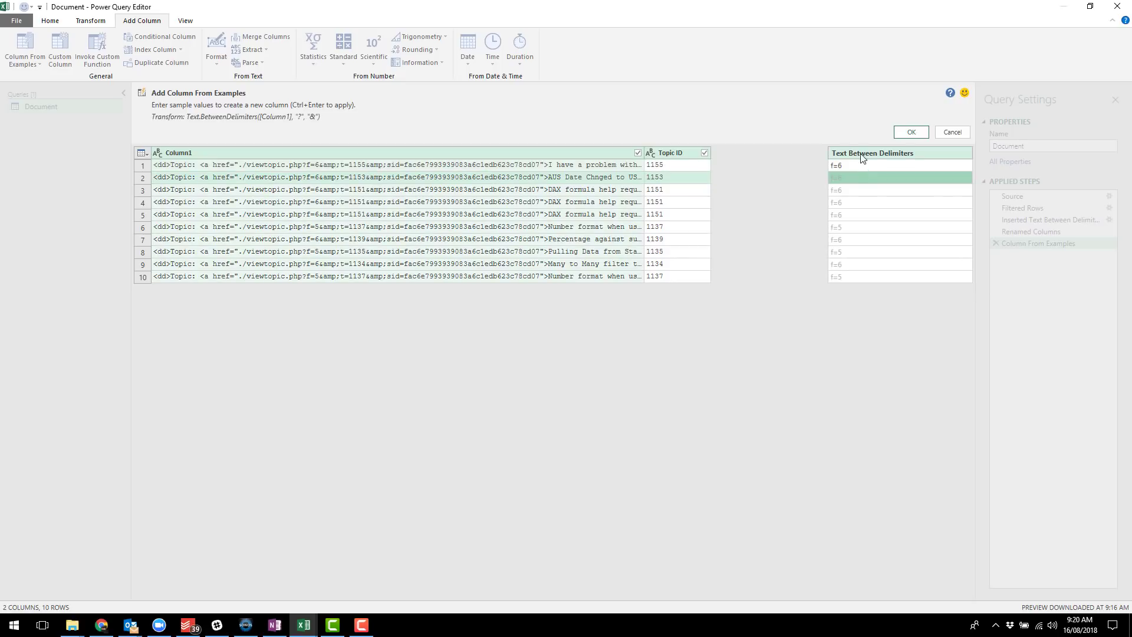
{"action": "double_click", "coordinate": [861, 154]}
{"action": "type", "text": "Forum ID"}
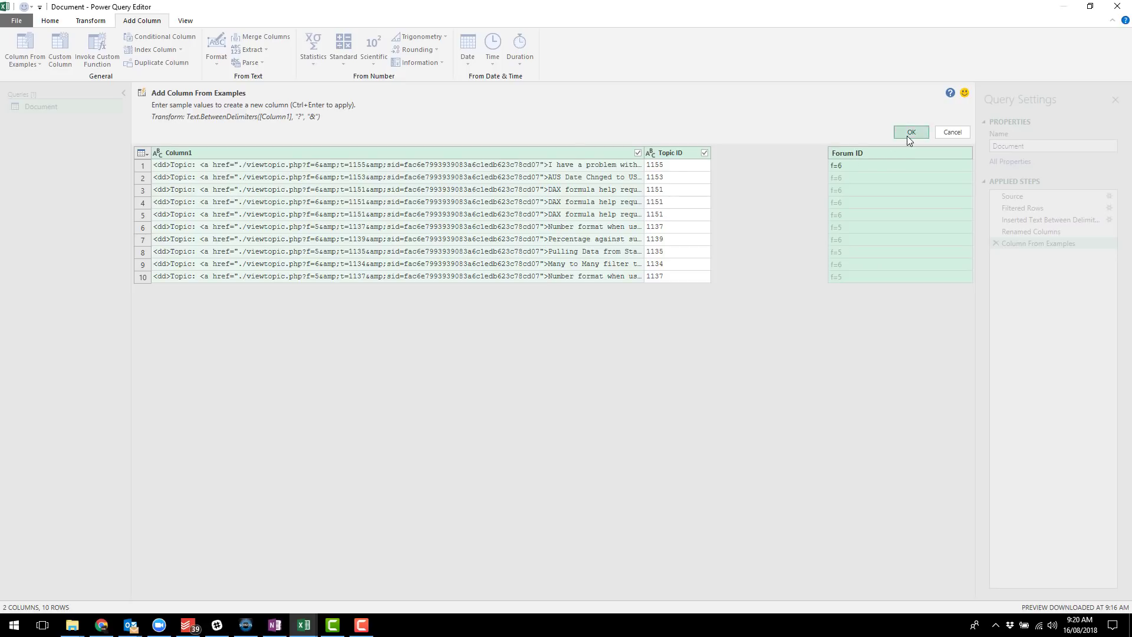
{"action": "left_click", "coordinate": [908, 134]}
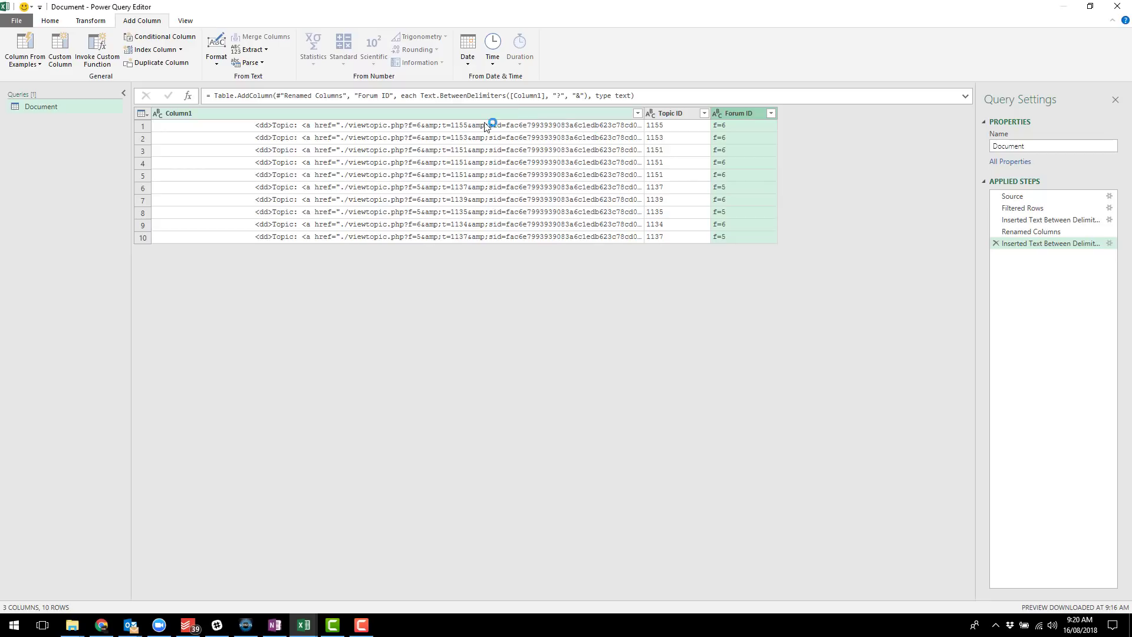
Step: Add a t= prefix to Topic ID via Add Column, which creates an extra column
{"action": "left_click", "coordinate": [665, 112]}
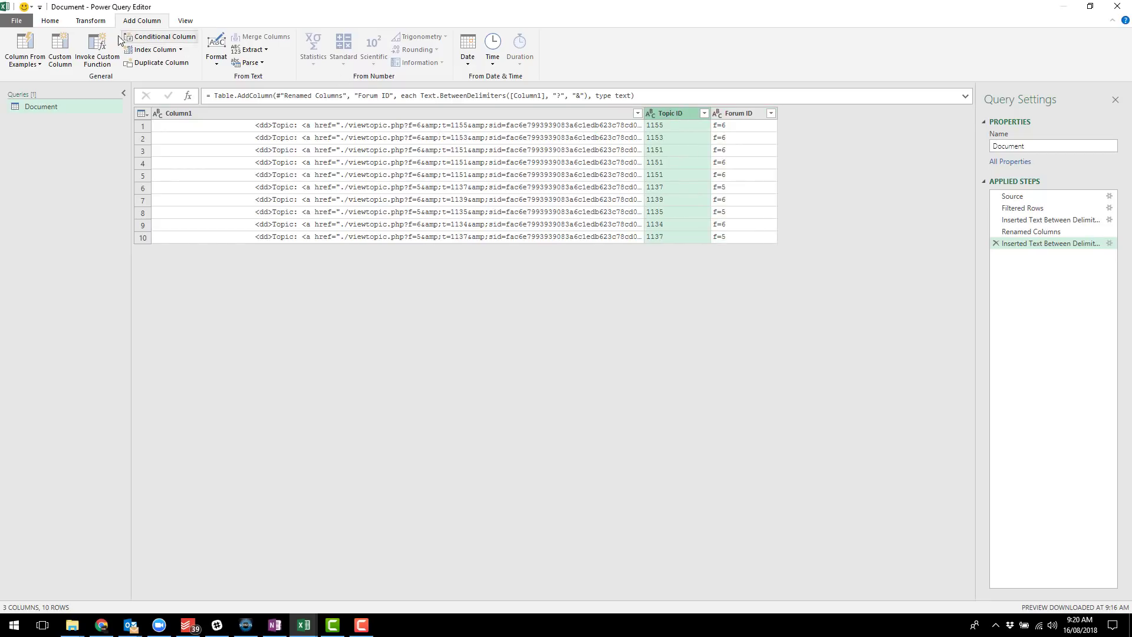
{"action": "left_click", "coordinate": [216, 56]}
{"action": "left_click", "coordinate": [262, 143]}
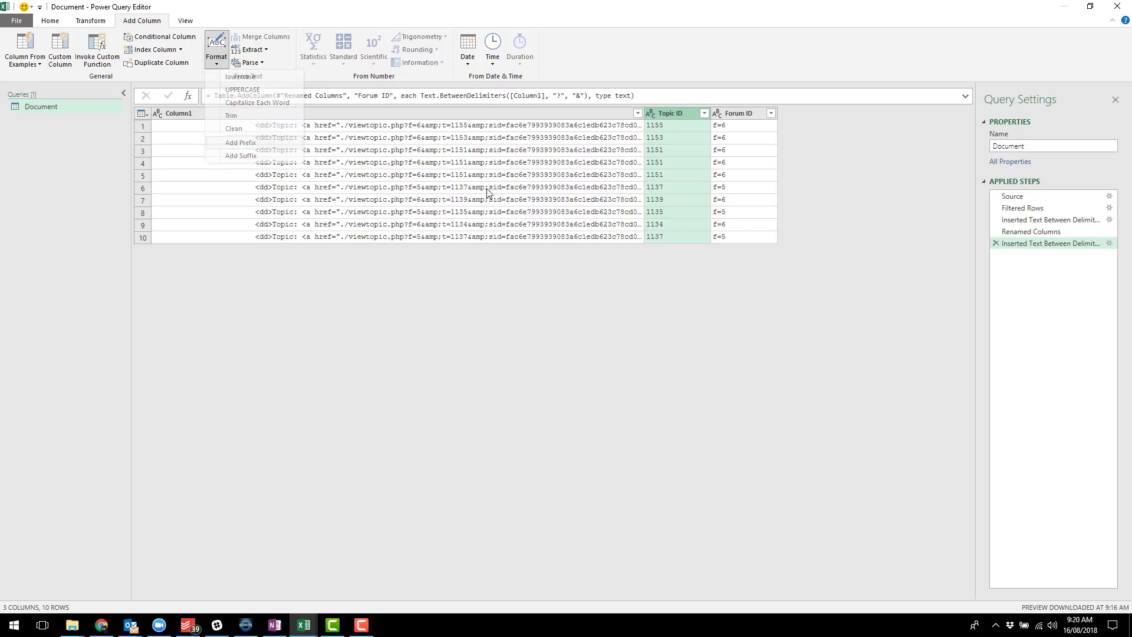
{"action": "type", "text": "t="}
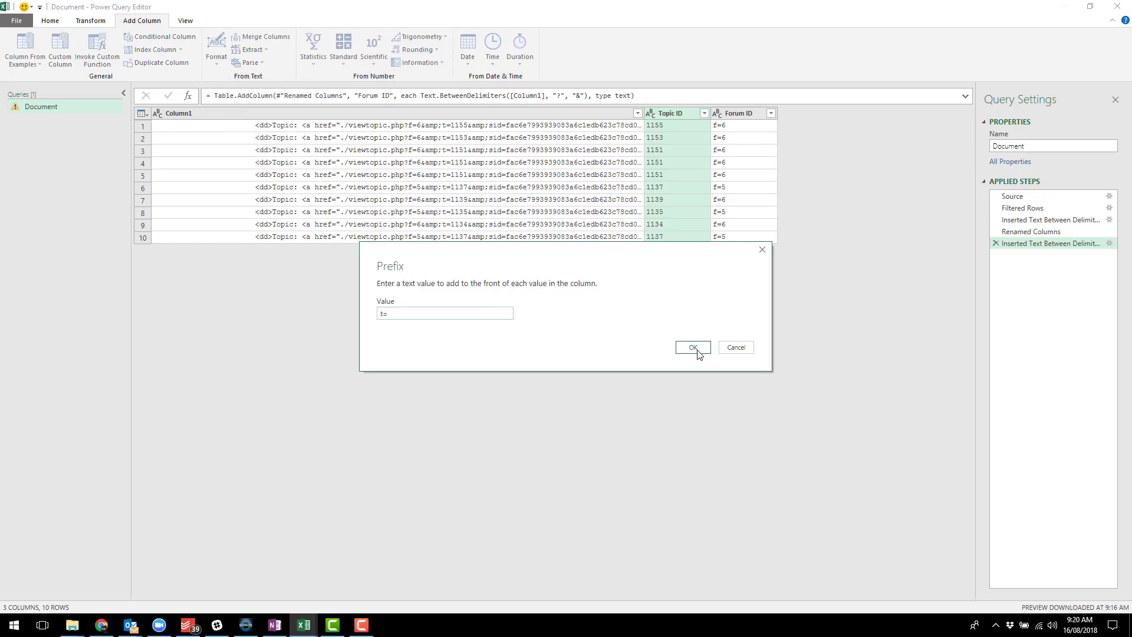
{"action": "left_click", "coordinate": [691, 347]}
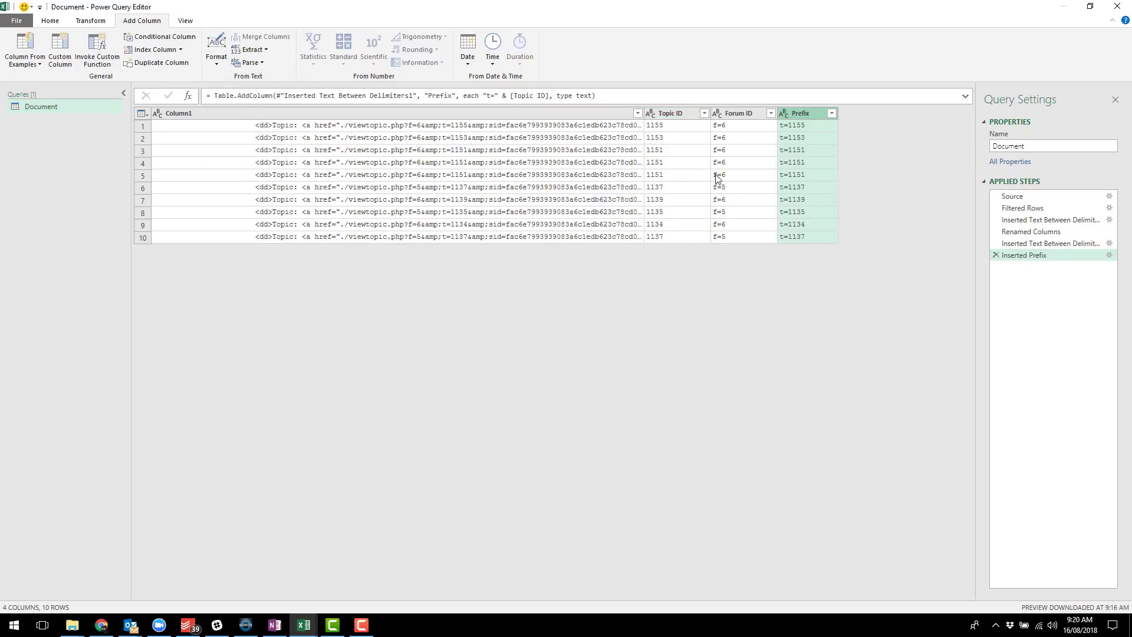
Step: Delete the Inserted Prefix step and prefix the existing Topic ID values with t= in place
{"action": "left_click", "coordinate": [996, 256]}
{"action": "left_click", "coordinate": [678, 115]}
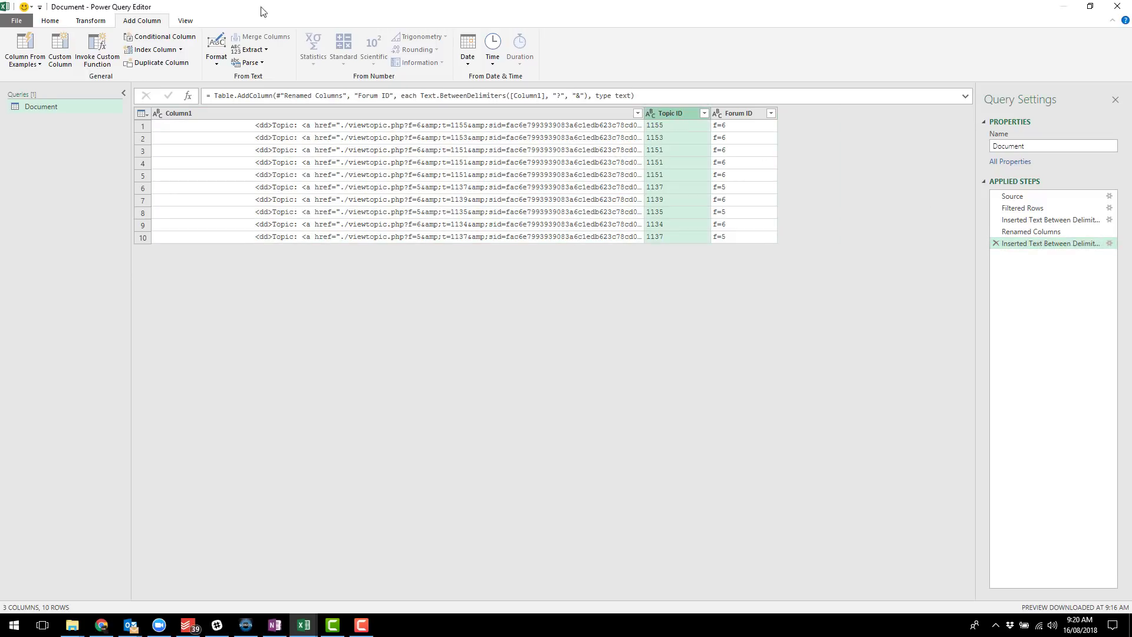
{"action": "left_click", "coordinate": [99, 20]}
{"action": "left_click", "coordinate": [390, 48]}
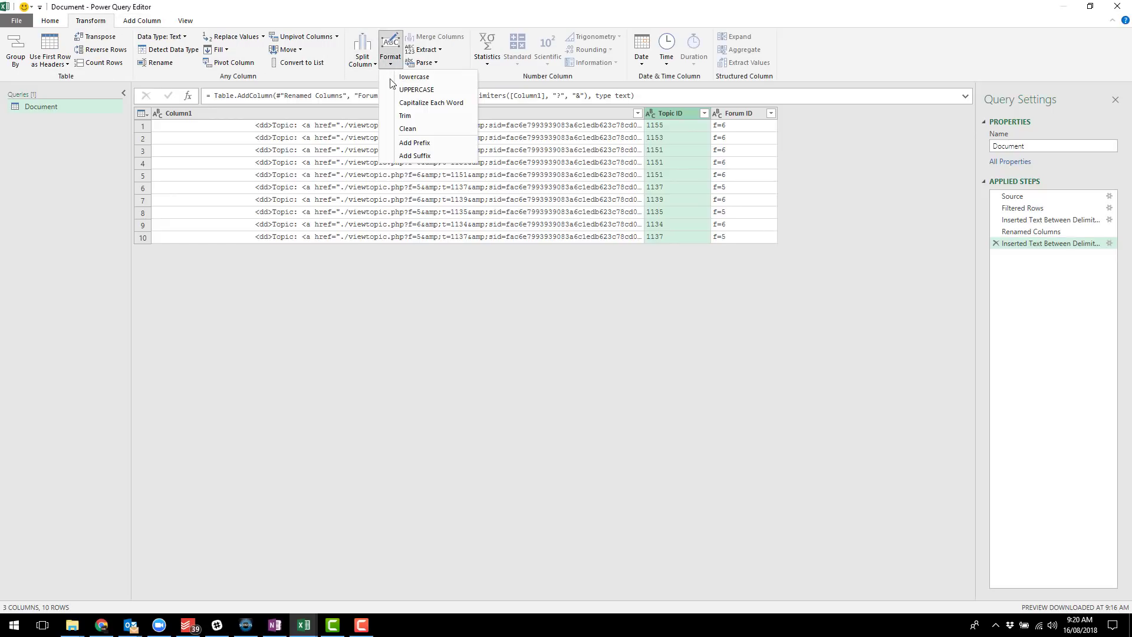
{"action": "left_click", "coordinate": [428, 144]}
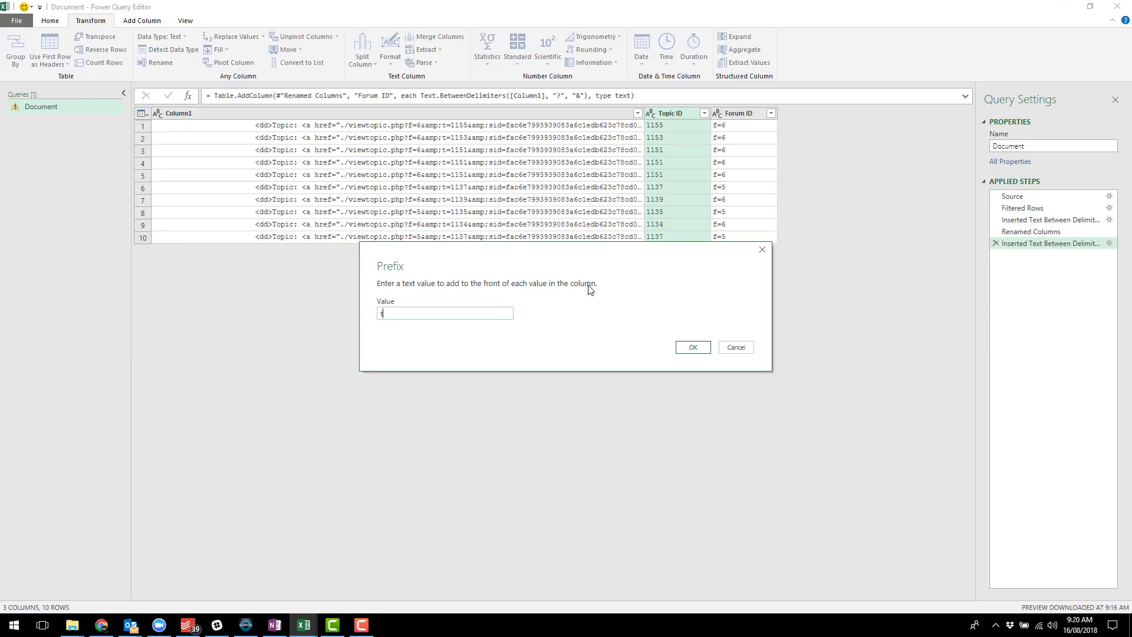
{"action": "left_click", "coordinate": [693, 347]}
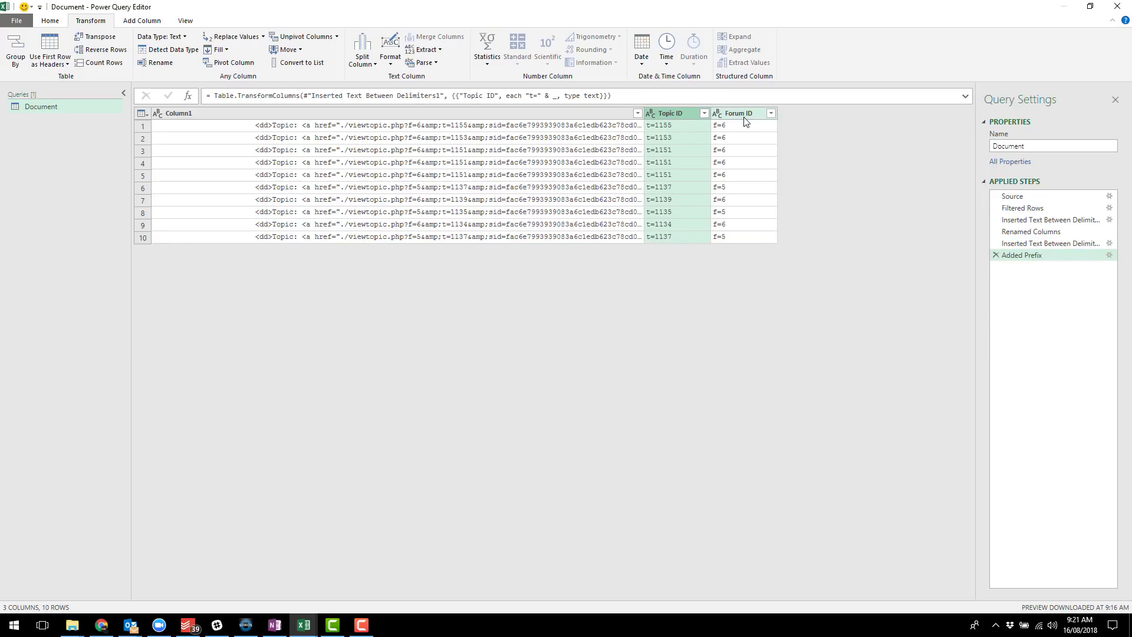
Step: Copy the base address powerpivotforum.com.au/viewtopic.php? from the topic page's address bar in Chrome
{"action": "key", "text": "alt+Tab"}
{"action": "left_click", "coordinate": [274, 29]}
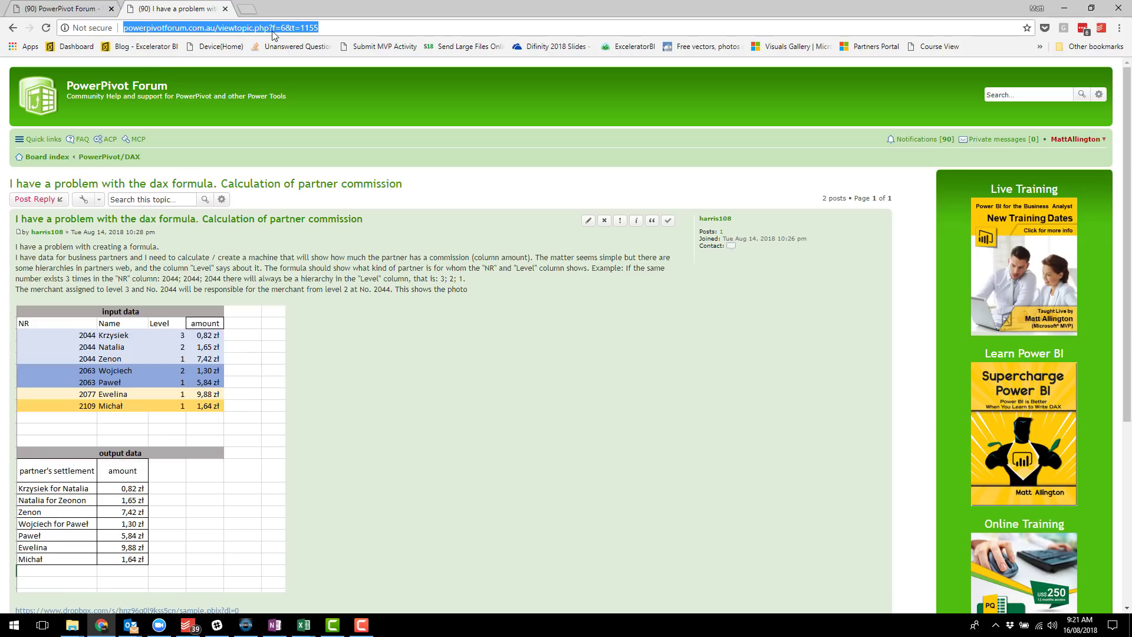
{"action": "left_click", "coordinate": [273, 27]}
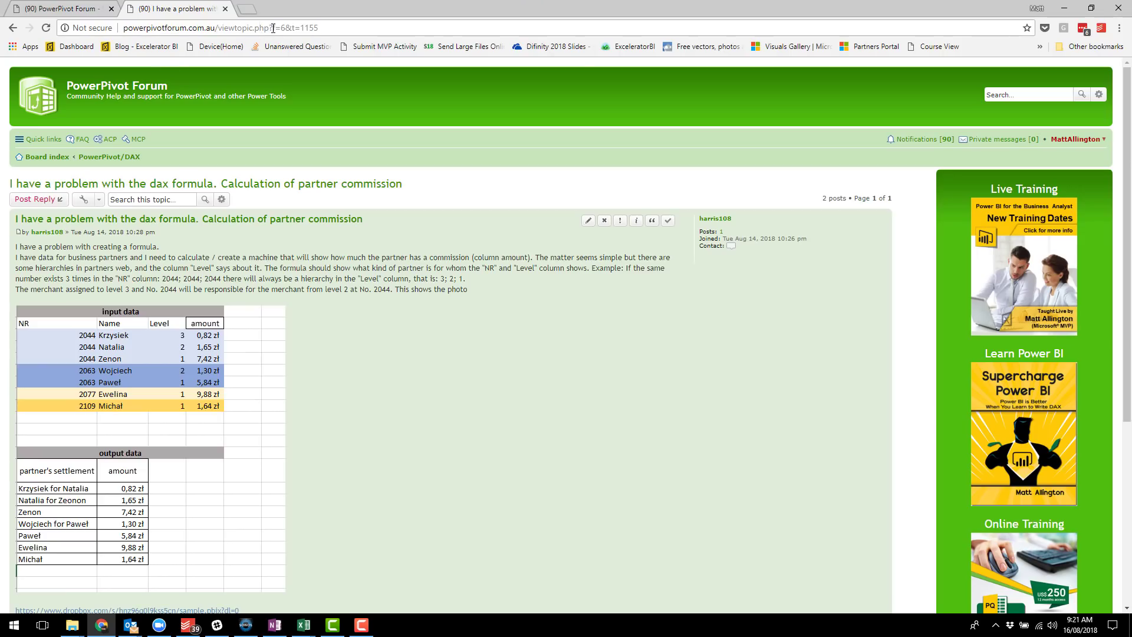
{"action": "left_click_drag", "start_coordinate": [273, 28], "coordinate": [123, 28]}
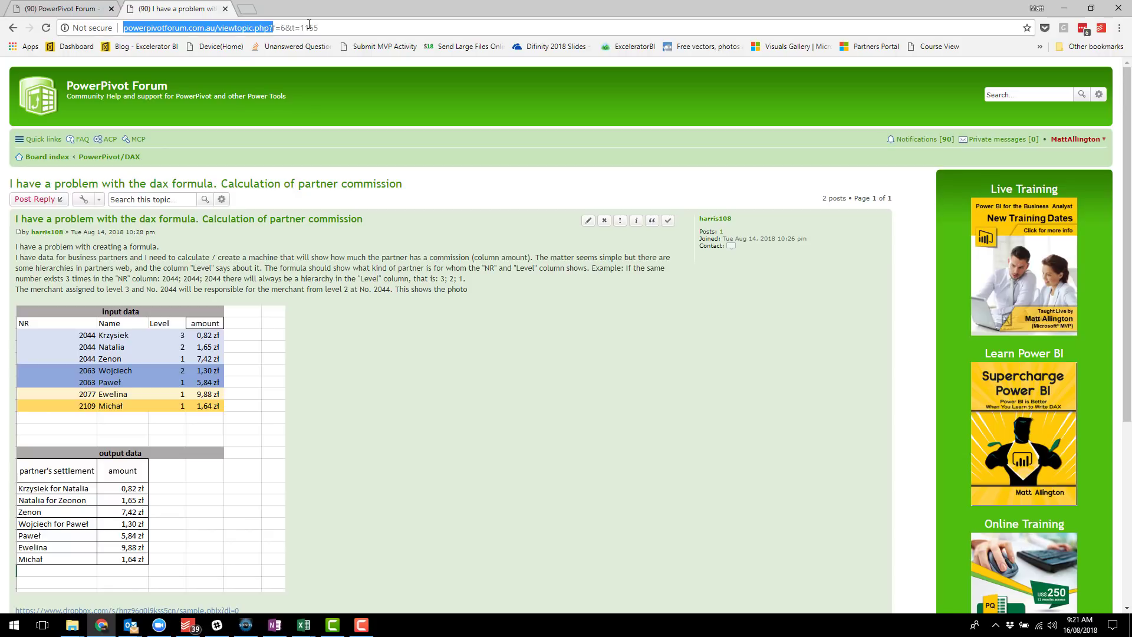
{"action": "right_click", "coordinate": [248, 31]}
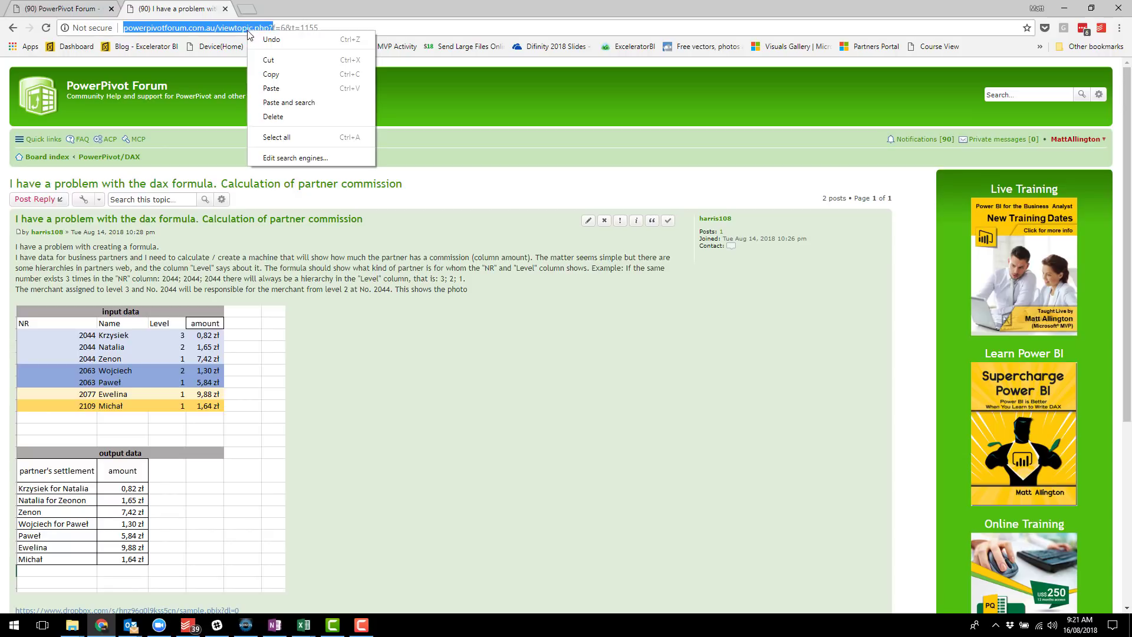
{"action": "left_click", "coordinate": [280, 76]}
{"action": "key", "text": "alt+Tab"}
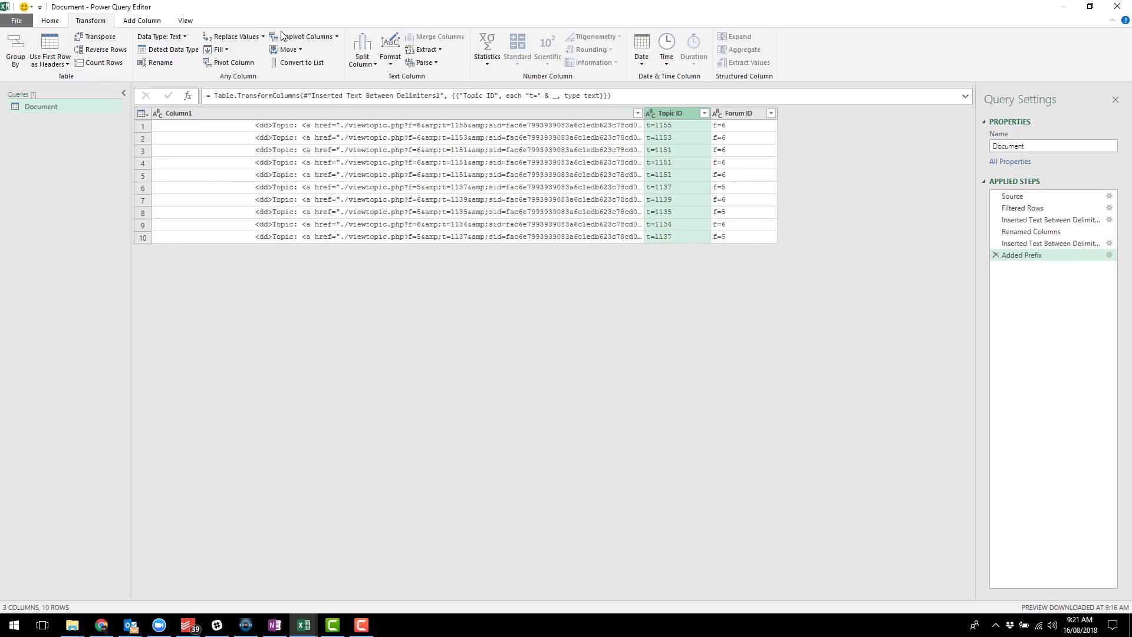
Step: Add a custom URL column joining the pasted base address with Forum ID and Topic ID
{"action": "left_click", "coordinate": [150, 24]}
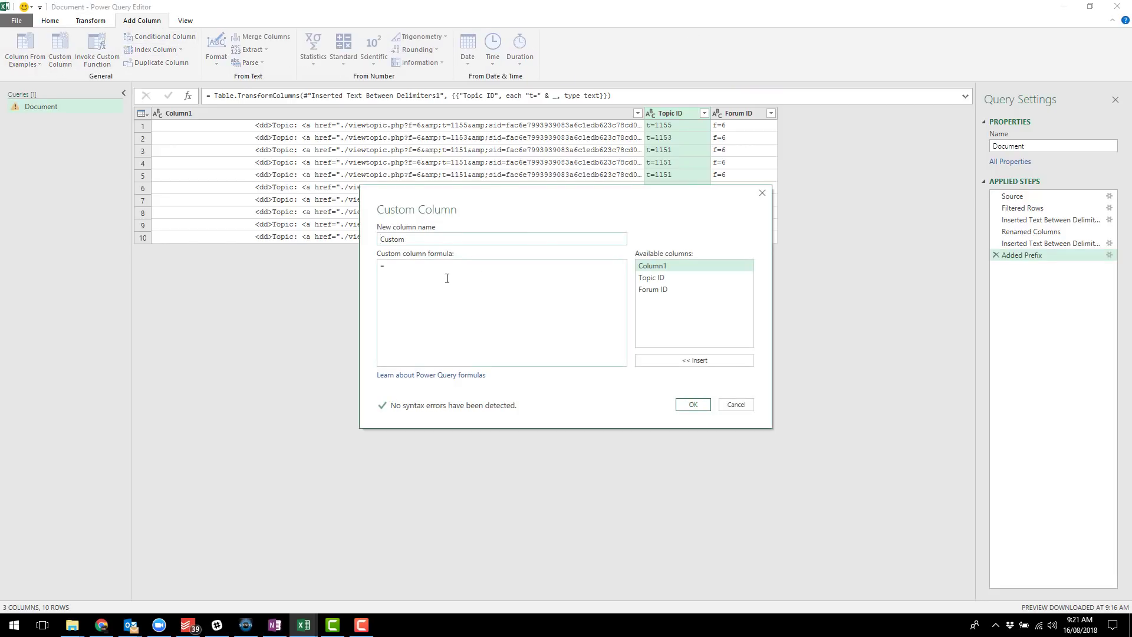
{"action": "key", "text": "ctrl+v"}
{"action": "double_click", "coordinate": [665, 289]}
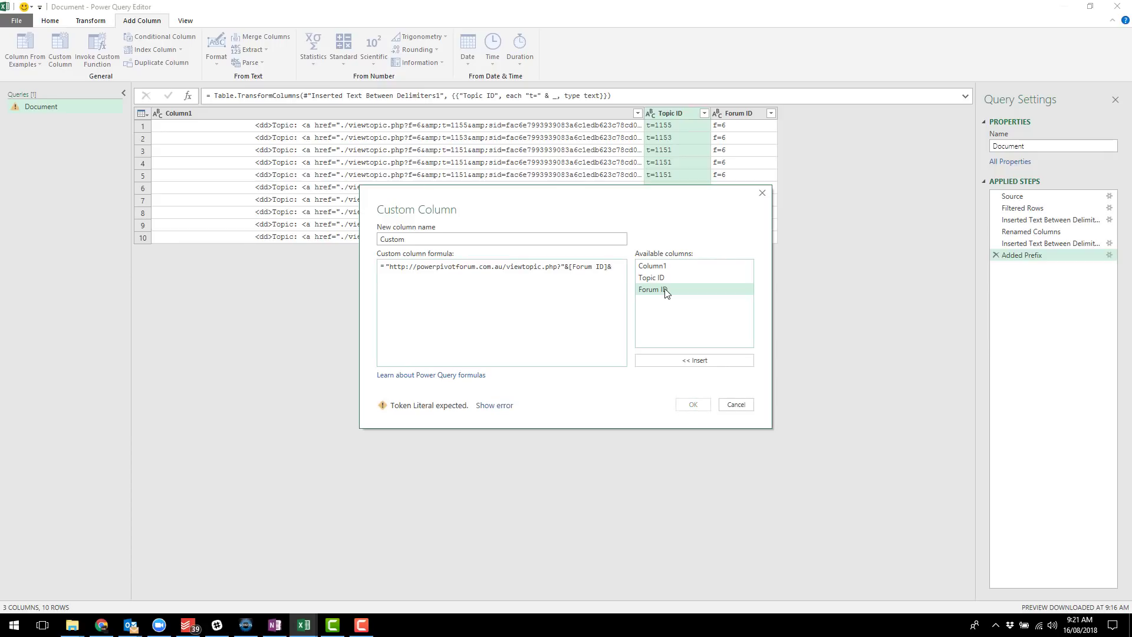
{"action": "type", "text": "&\""}
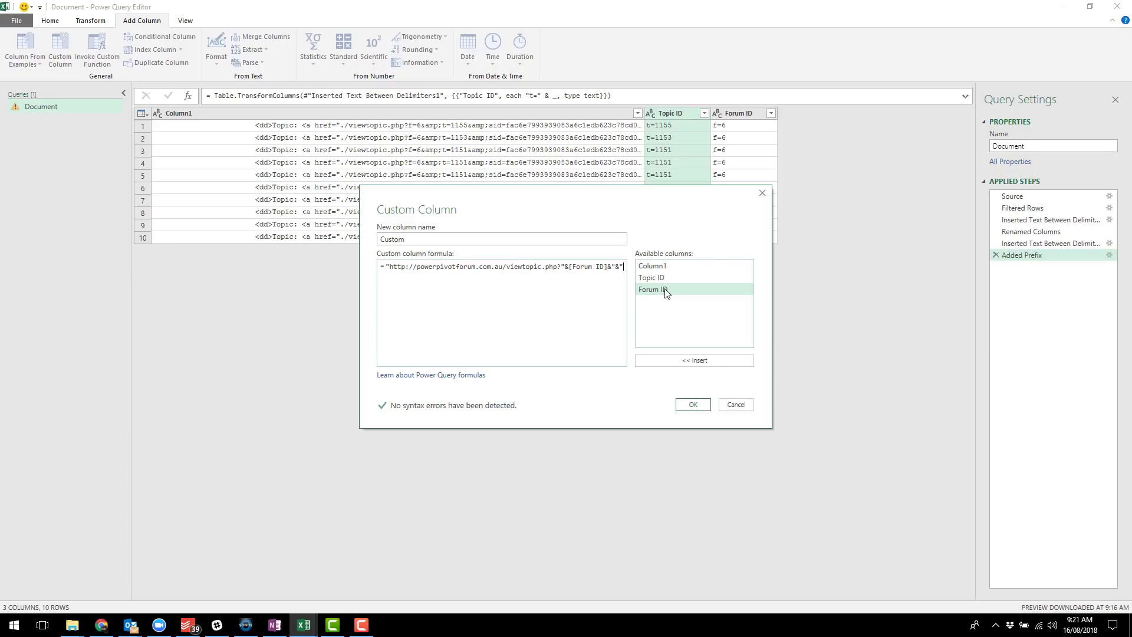
{"action": "double_click", "coordinate": [671, 278]}
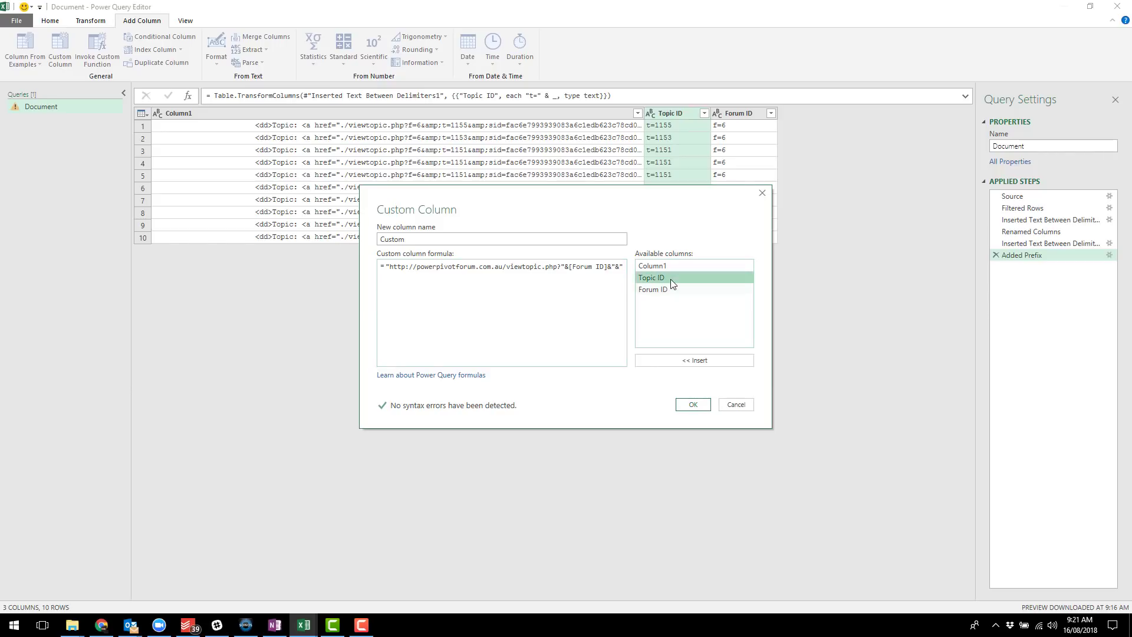
{"action": "double_click", "coordinate": [453, 236]}
{"action": "type", "text": "UR"}
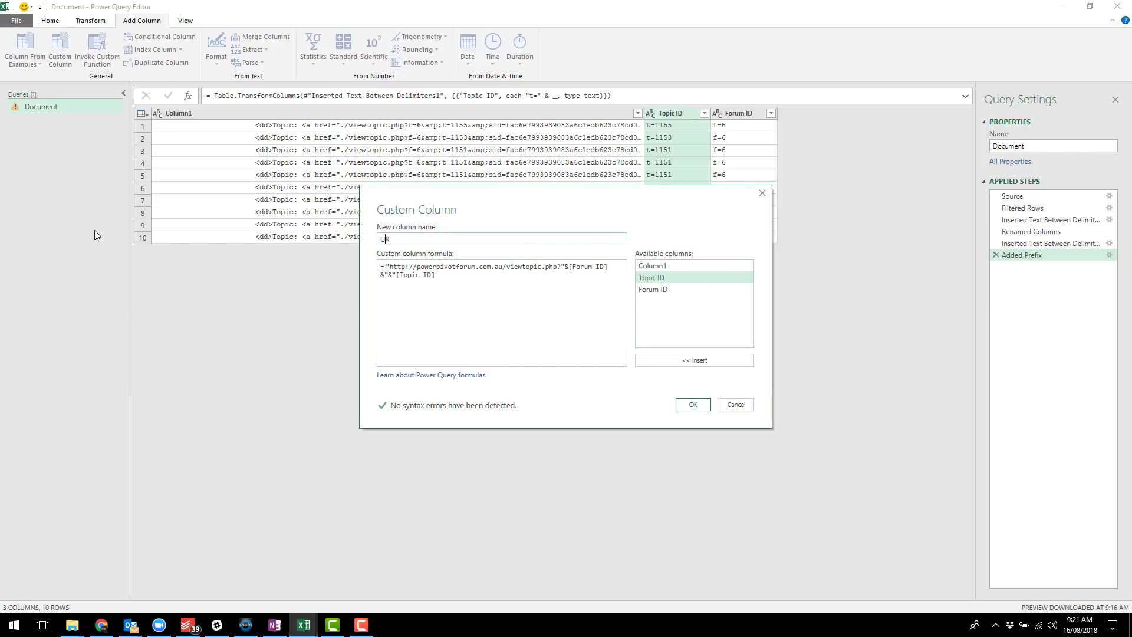
{"action": "type", "text": "L"}
{"action": "left_click", "coordinate": [695, 404]}
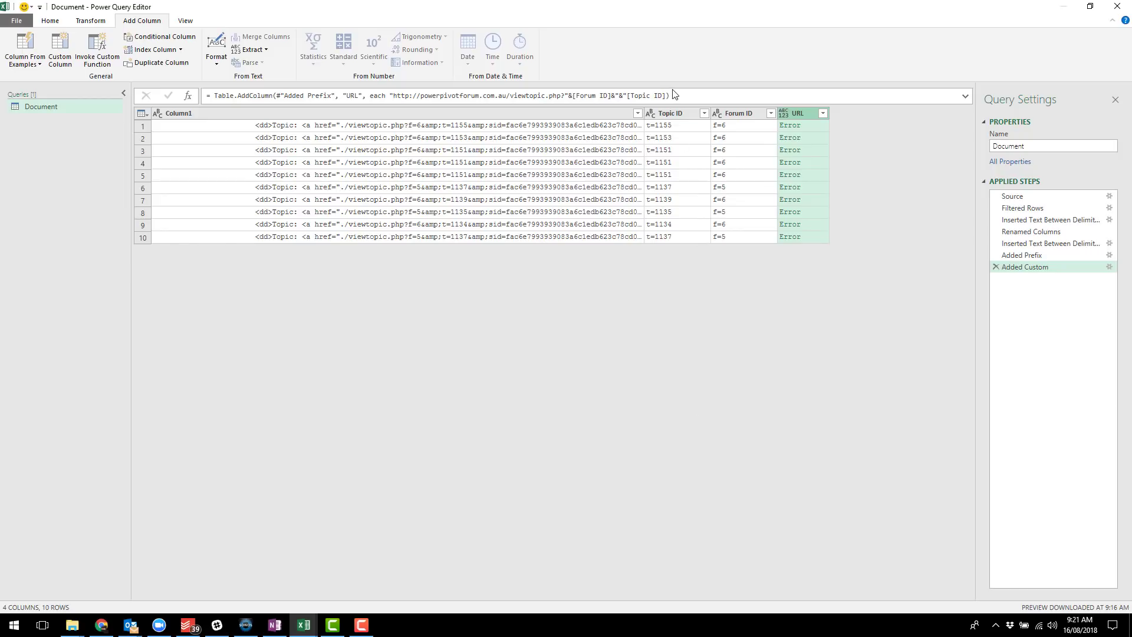
Step: Fix the URL formula's errors by adding the missing & and widen the URL column
{"action": "left_click", "coordinate": [620, 95]}
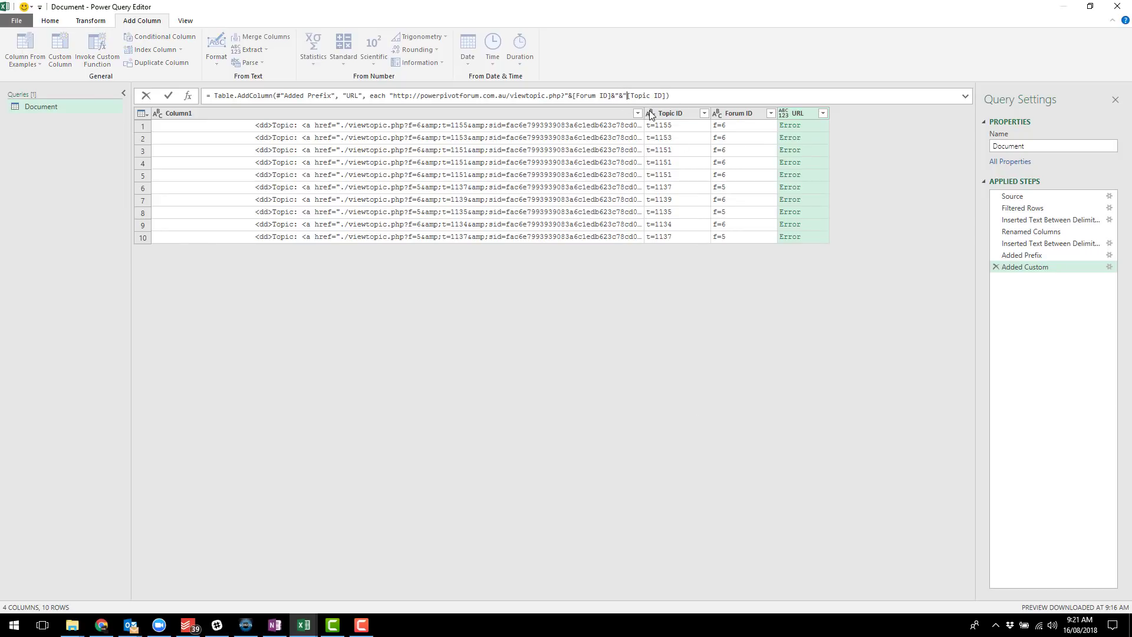
{"action": "type", "text": "&"}
{"action": "key", "text": "Return"}
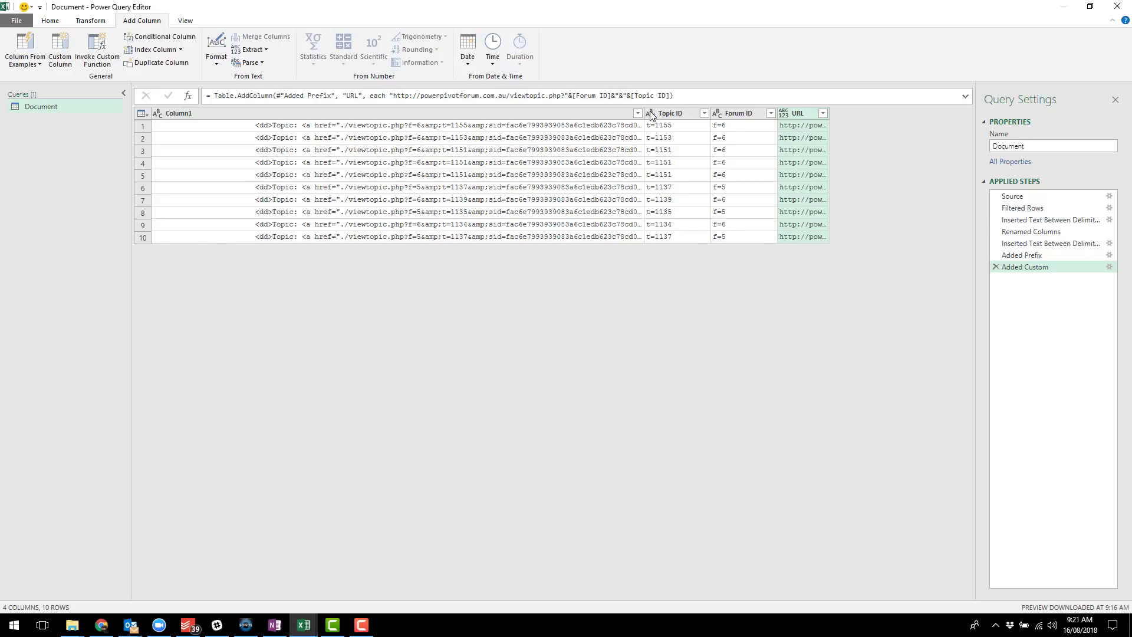
{"action": "double_click", "coordinate": [828, 113]}
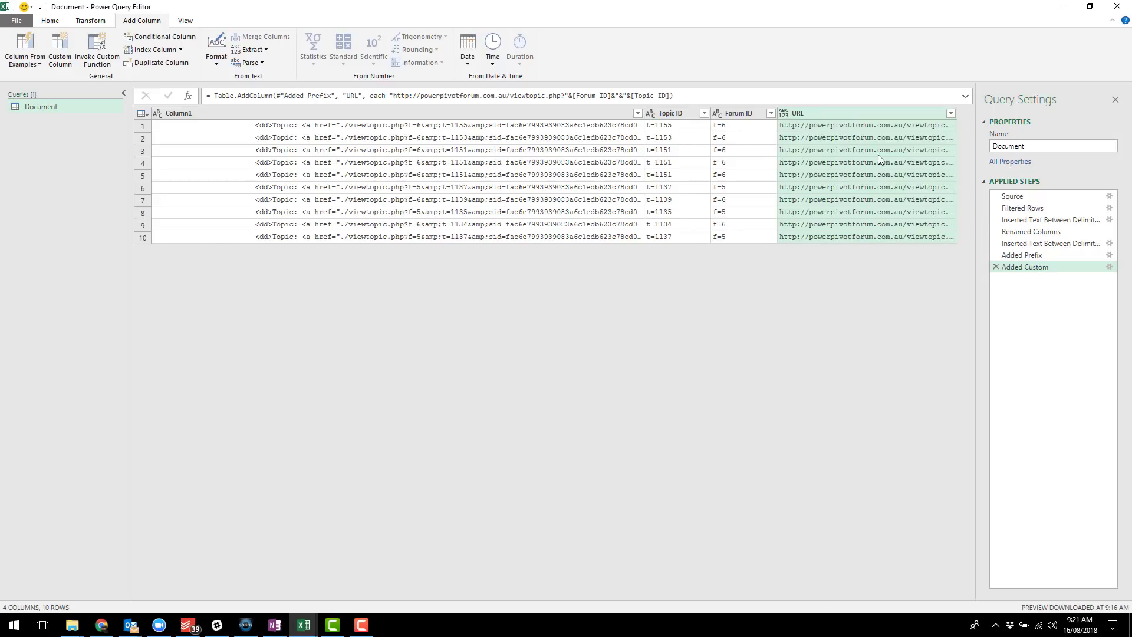
Step: Copy topic 1137's full URL and load it in Chrome to confirm it opens the post
{"action": "left_click", "coordinate": [825, 125]}
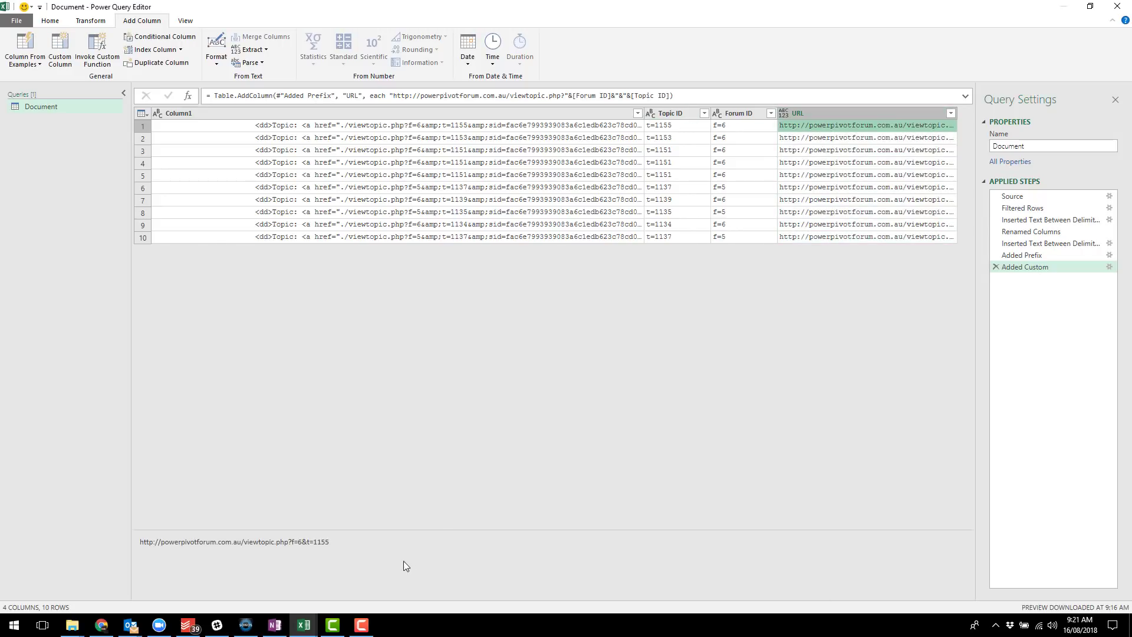
{"action": "left_click", "coordinate": [821, 187]}
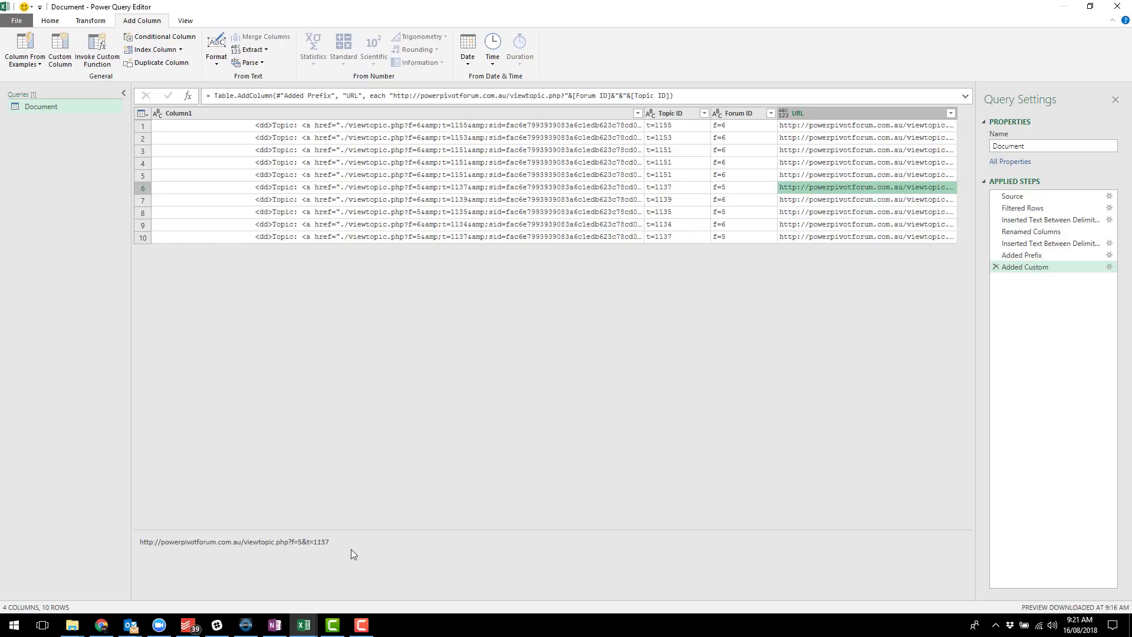
{"action": "left_click_drag", "start_coordinate": [352, 555], "coordinate": [115, 543]}
{"action": "key", "text": "alt+Tab"}
{"action": "key", "text": "alt+Tab"}
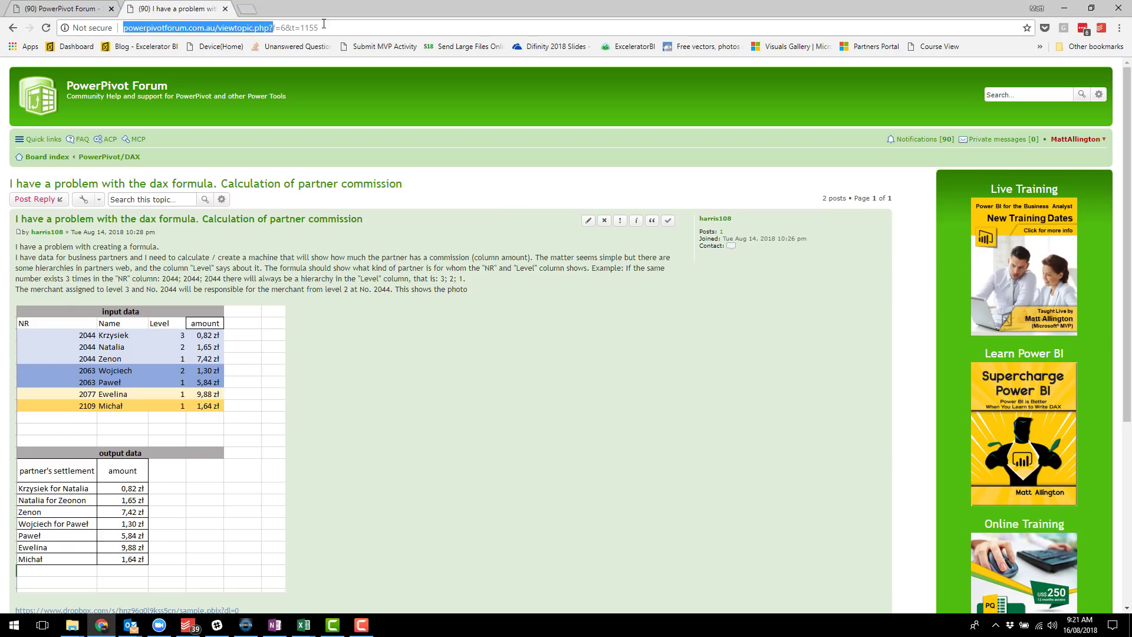
{"action": "left_click_drag", "start_coordinate": [318, 28], "coordinate": [156, 28]}
{"action": "key", "text": "ctrl+v"}
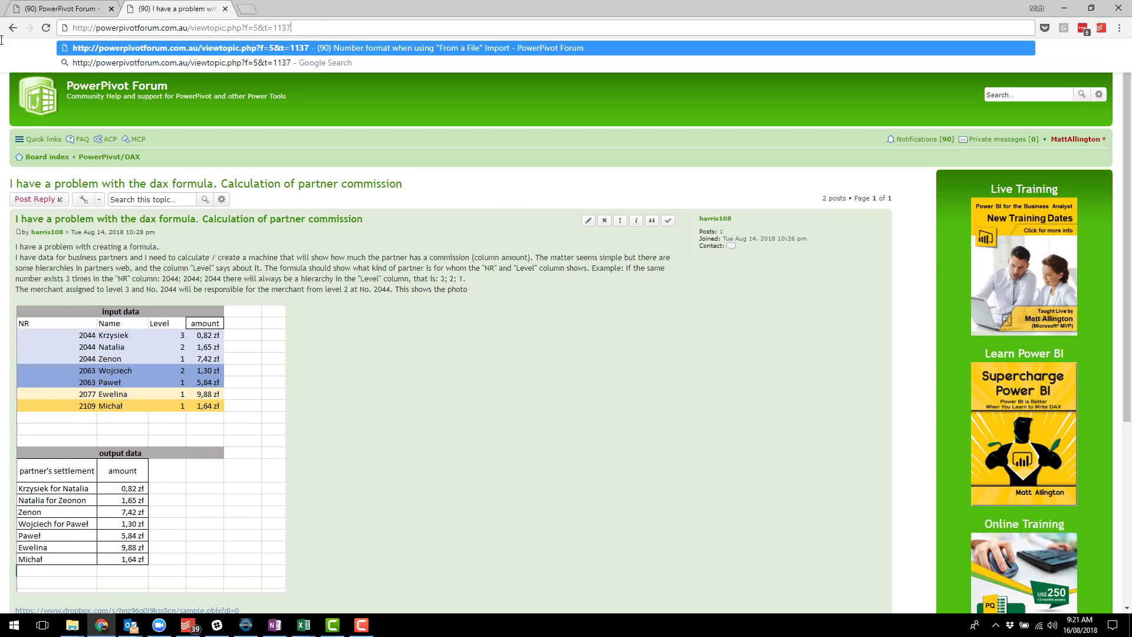
{"action": "key", "text": "Return"}
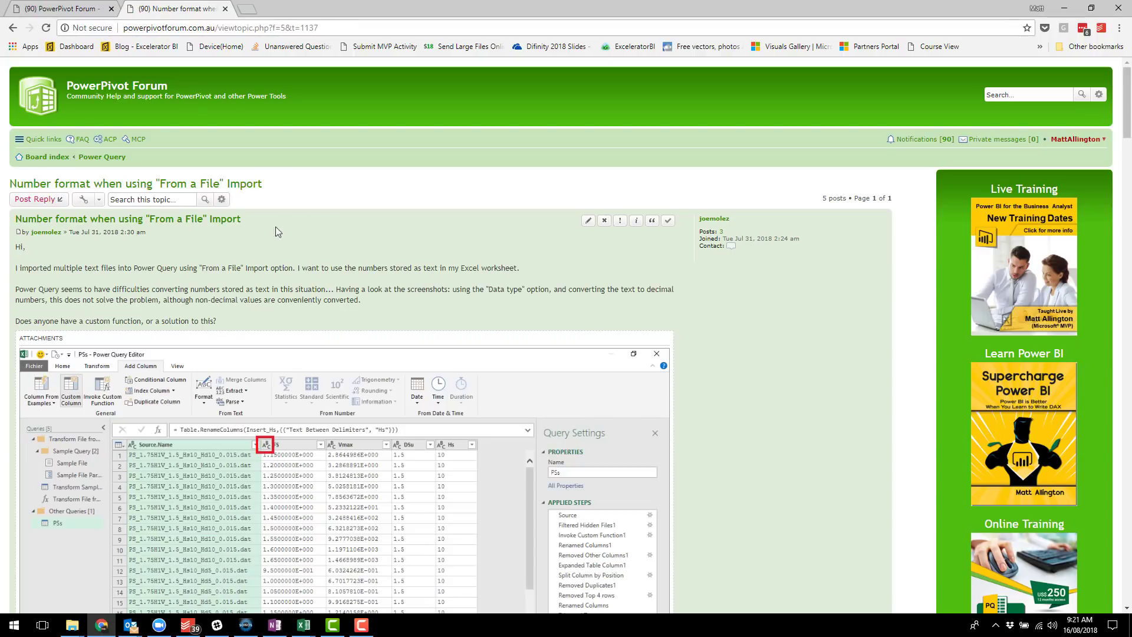
{"action": "key", "text": "alt+Tab"}
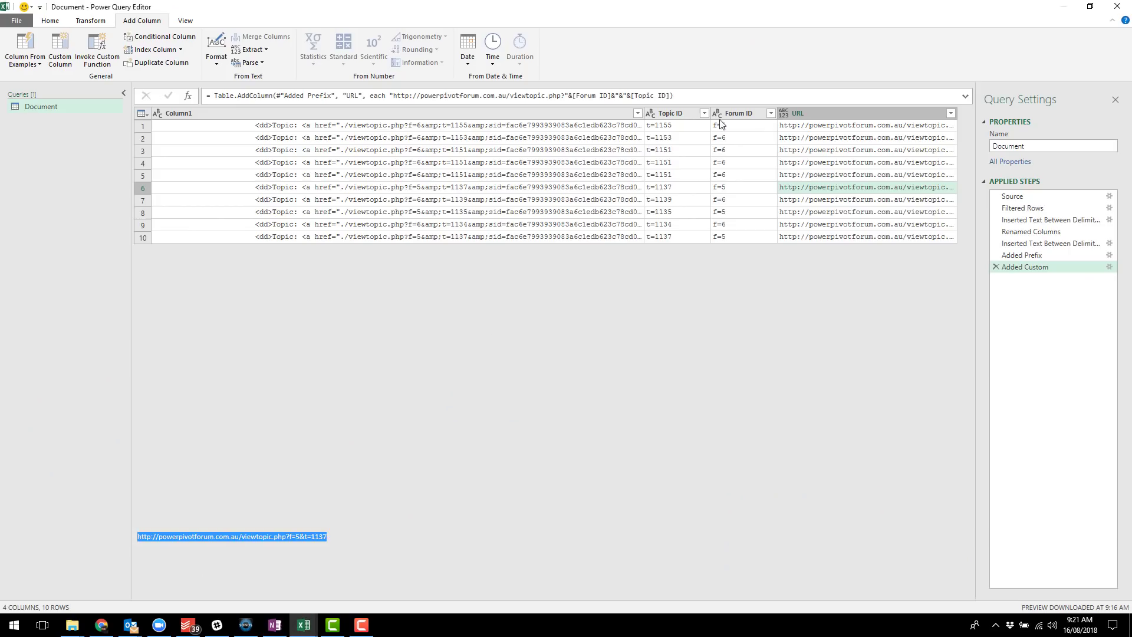
Step: Remove the raw HTML Column1 from the query
{"action": "left_click", "coordinate": [589, 113]}
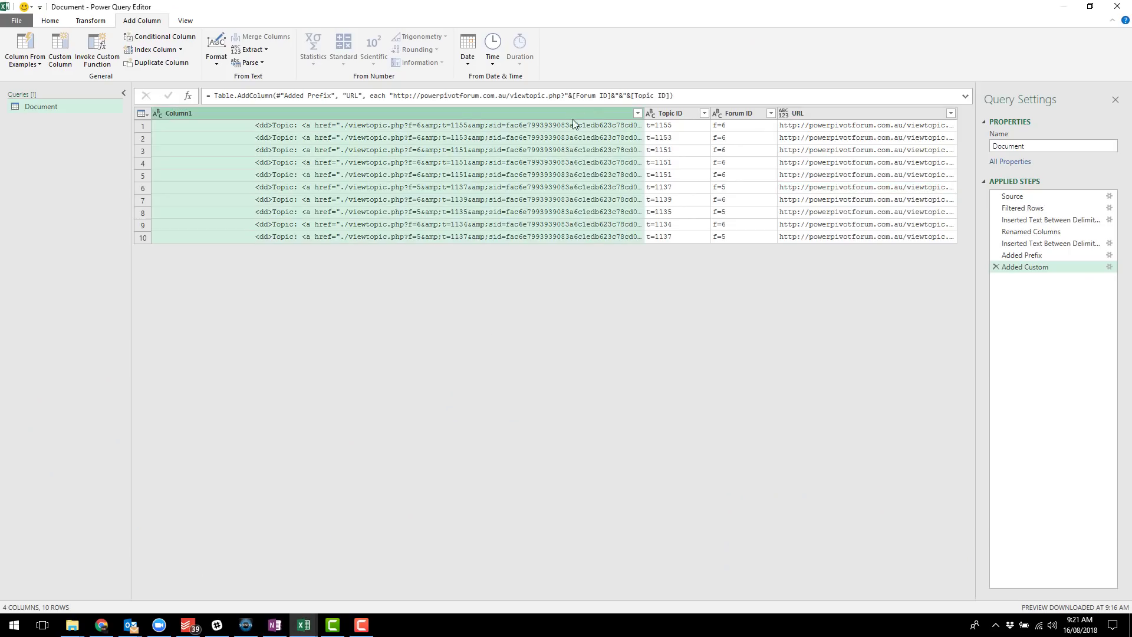
{"action": "right_click", "coordinate": [477, 117]}
{"action": "left_click", "coordinate": [508, 141]}
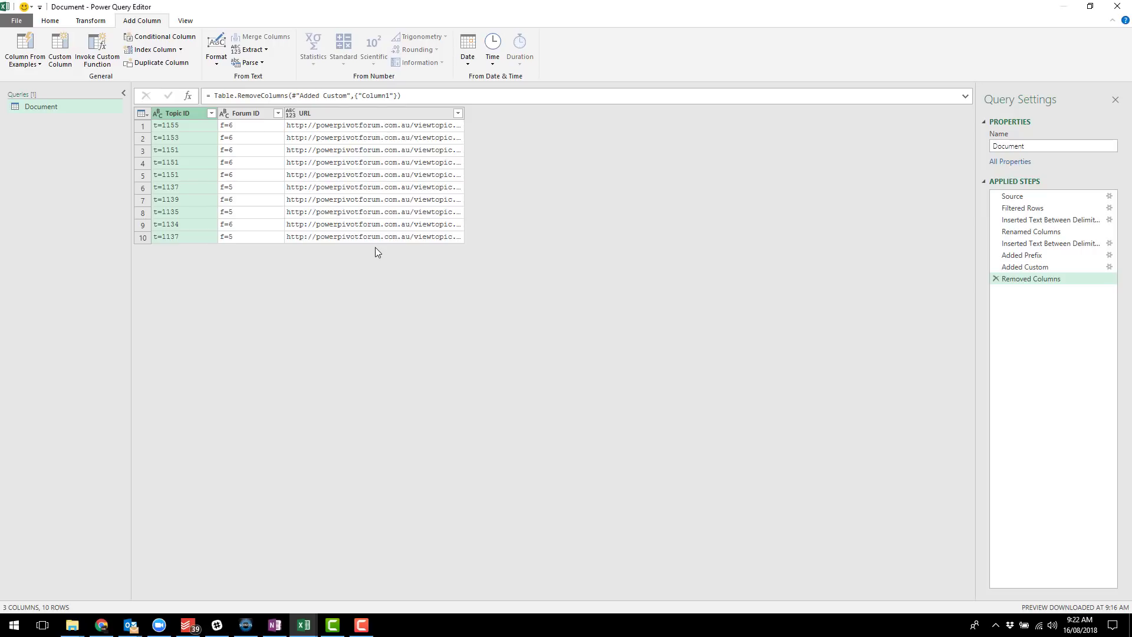
Step: Merge Forum ID then Topic ID with a Colon separator into a new UniqueID column
{"action": "left_click", "coordinate": [250, 113], "text": "ctrl"}
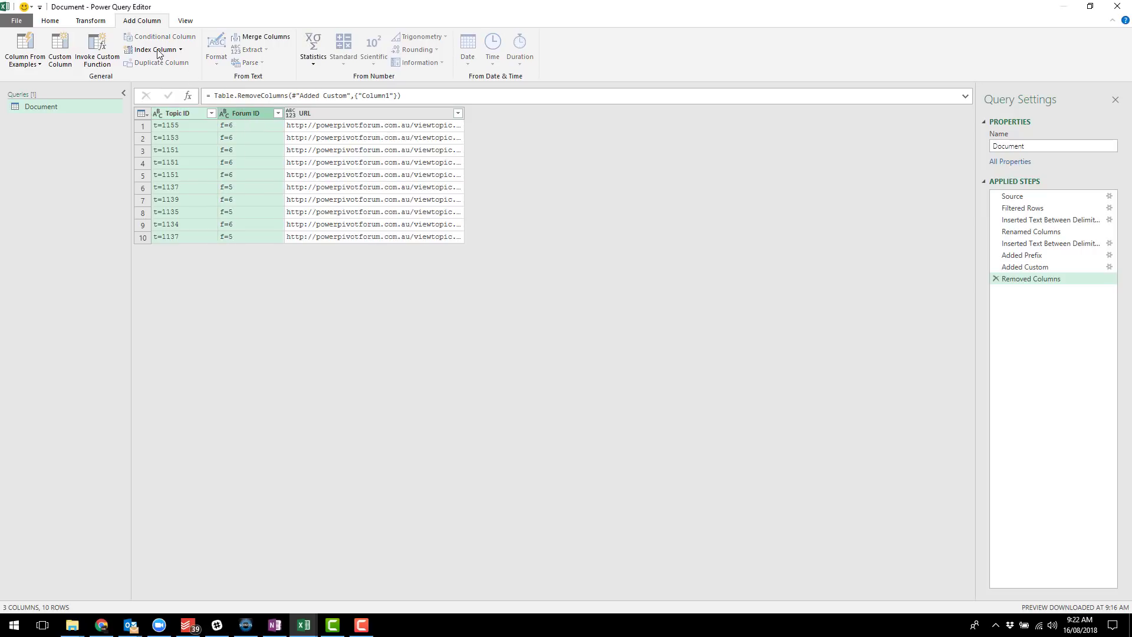
{"action": "left_click", "coordinate": [252, 37]}
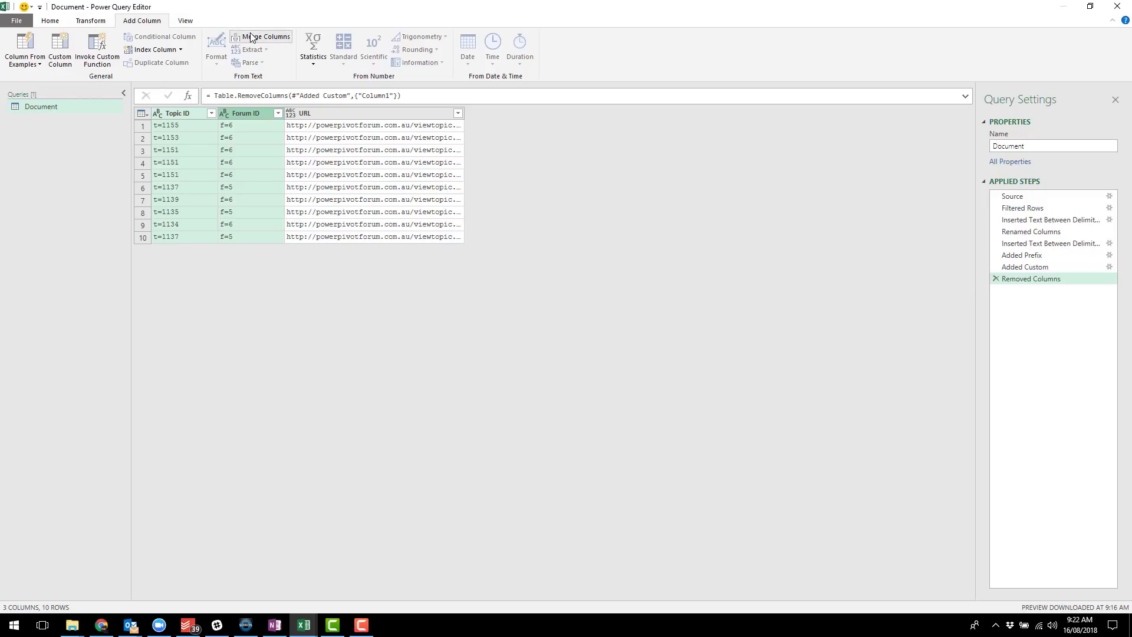
{"action": "key", "text": "Escape"}
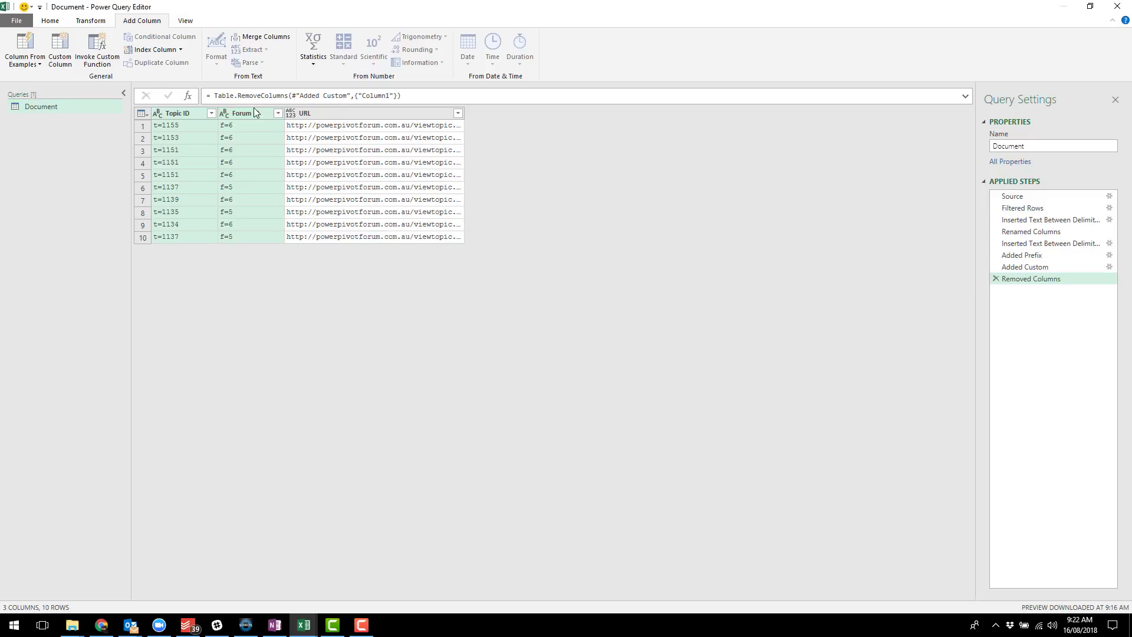
{"action": "left_click", "coordinate": [253, 115]}
{"action": "left_click", "coordinate": [181, 115], "text": "ctrl"}
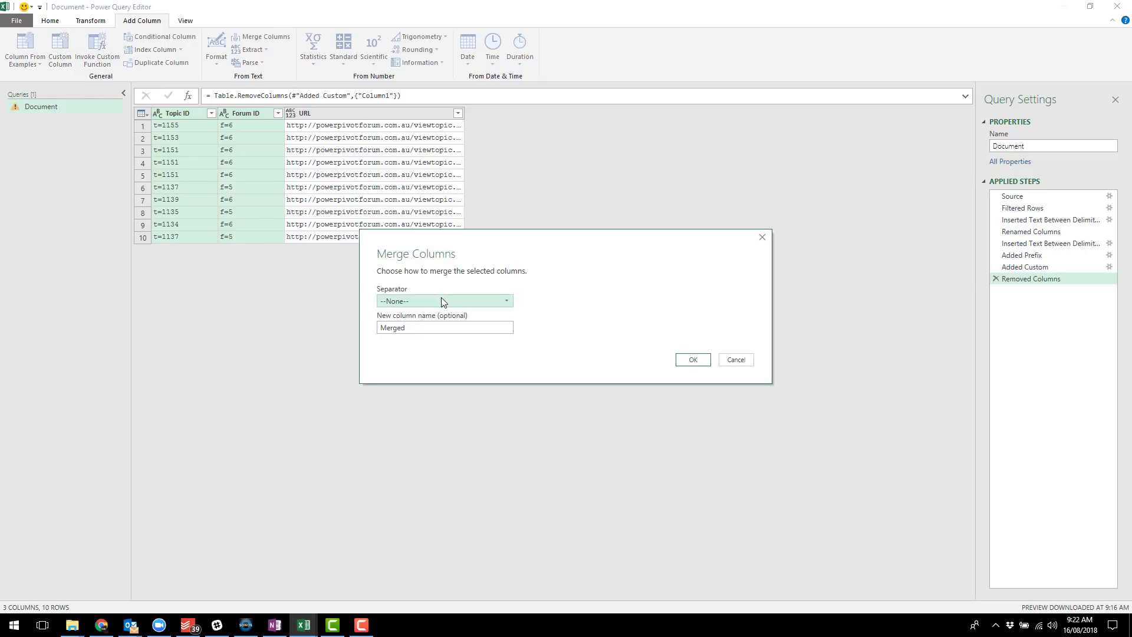
{"action": "left_click", "coordinate": [443, 302]}
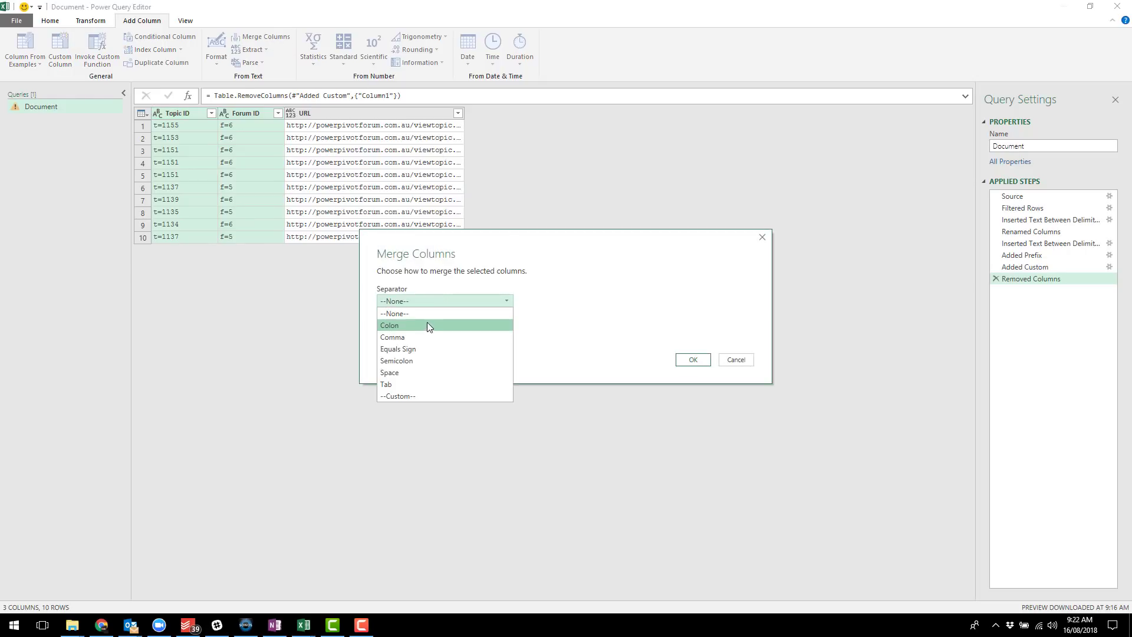
{"action": "left_click", "coordinate": [421, 332]}
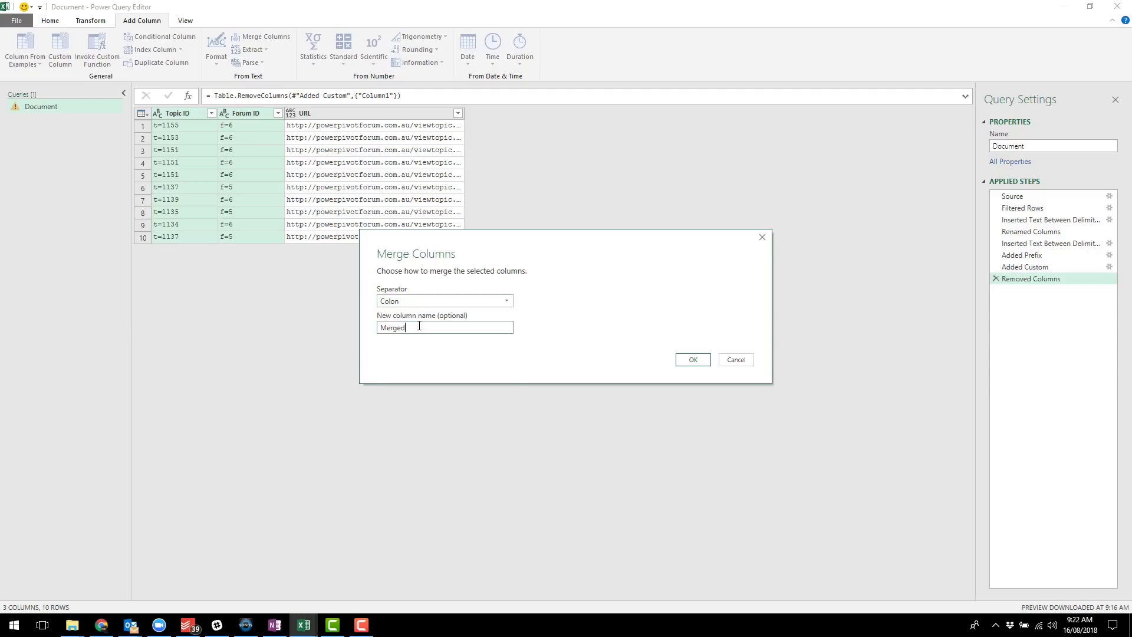
{"action": "type", "text": "UniqueID"}
{"action": "left_click", "coordinate": [703, 357]}
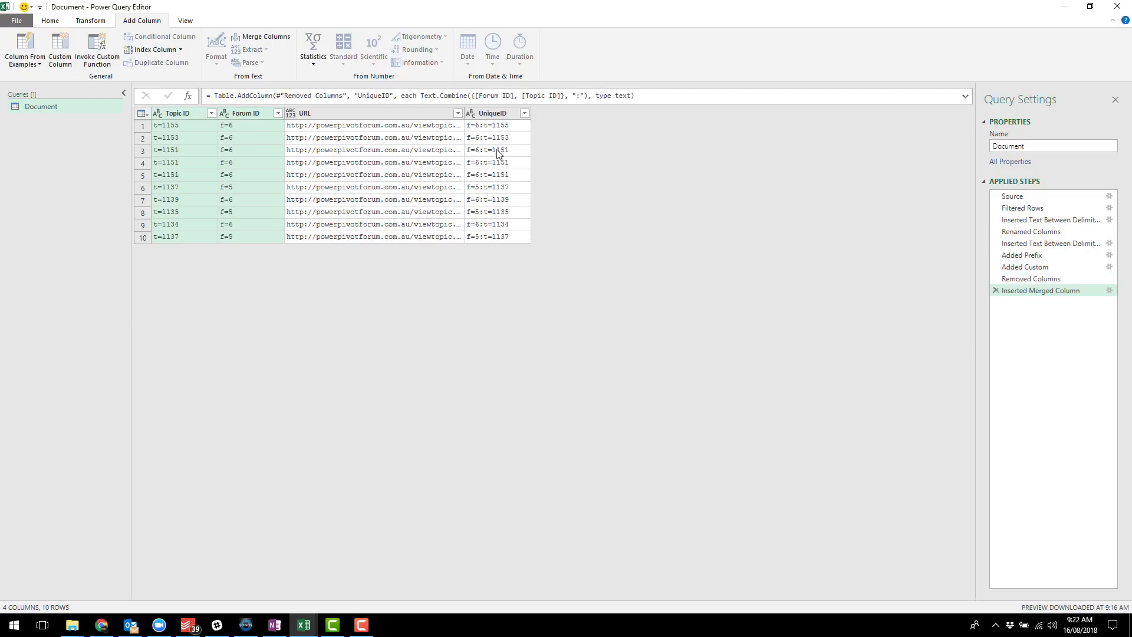
{"action": "left_click", "coordinate": [496, 113]}
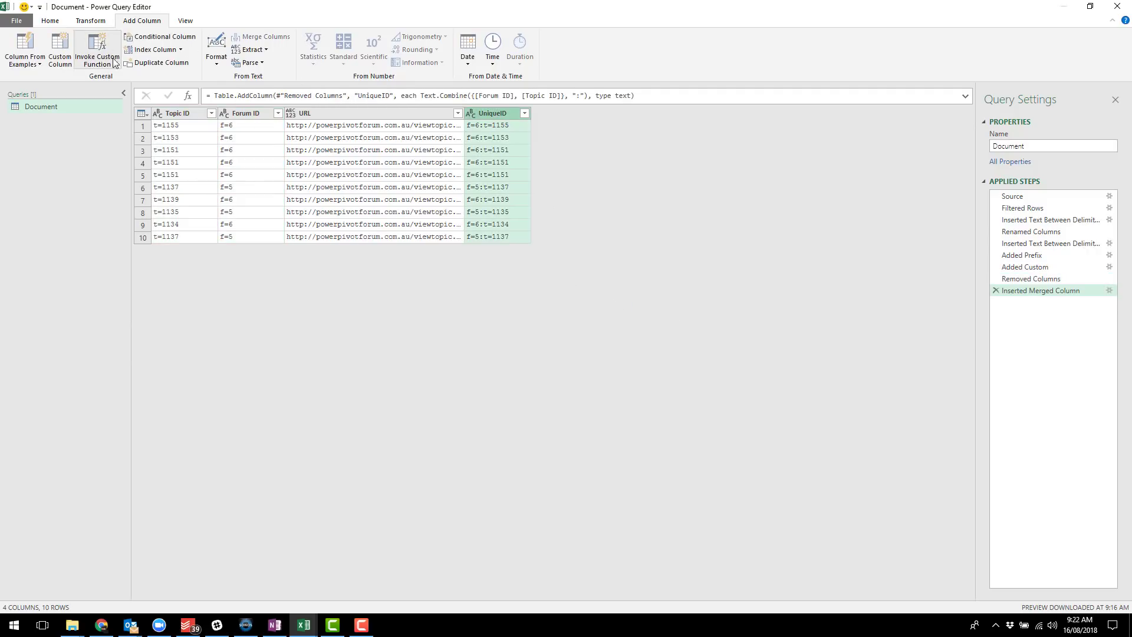
{"action": "left_click", "coordinate": [181, 50]}
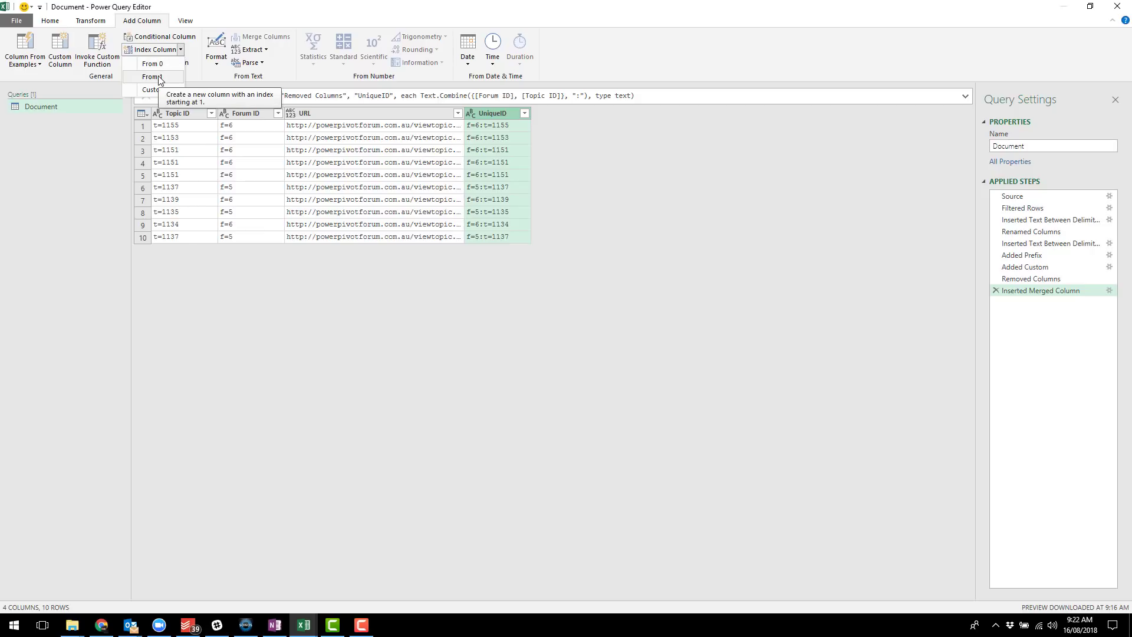
Step: Add an Index column from 1, then check the Source step and reselect Added Index
{"action": "left_click", "coordinate": [154, 77]}
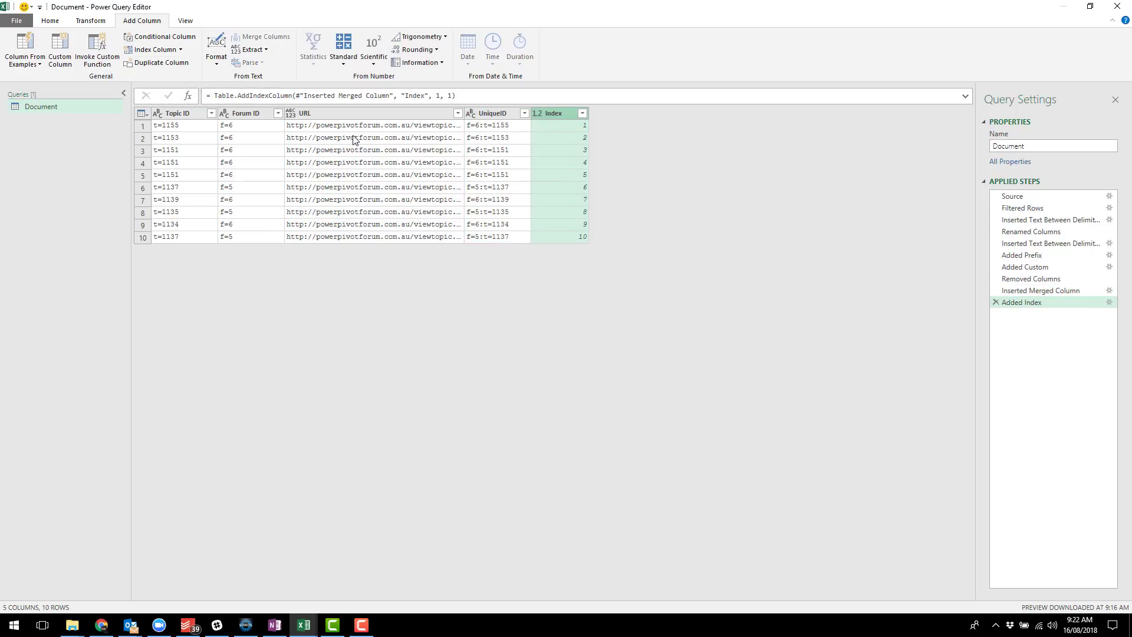
{"action": "left_click", "coordinate": [1018, 199]}
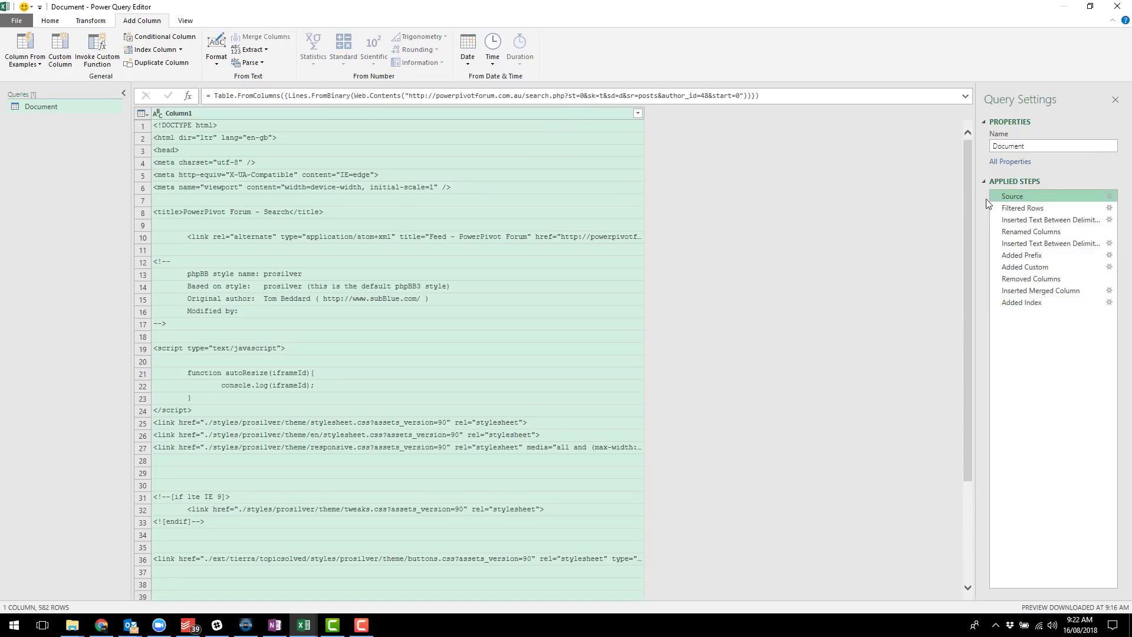
{"action": "left_click", "coordinate": [1050, 303]}
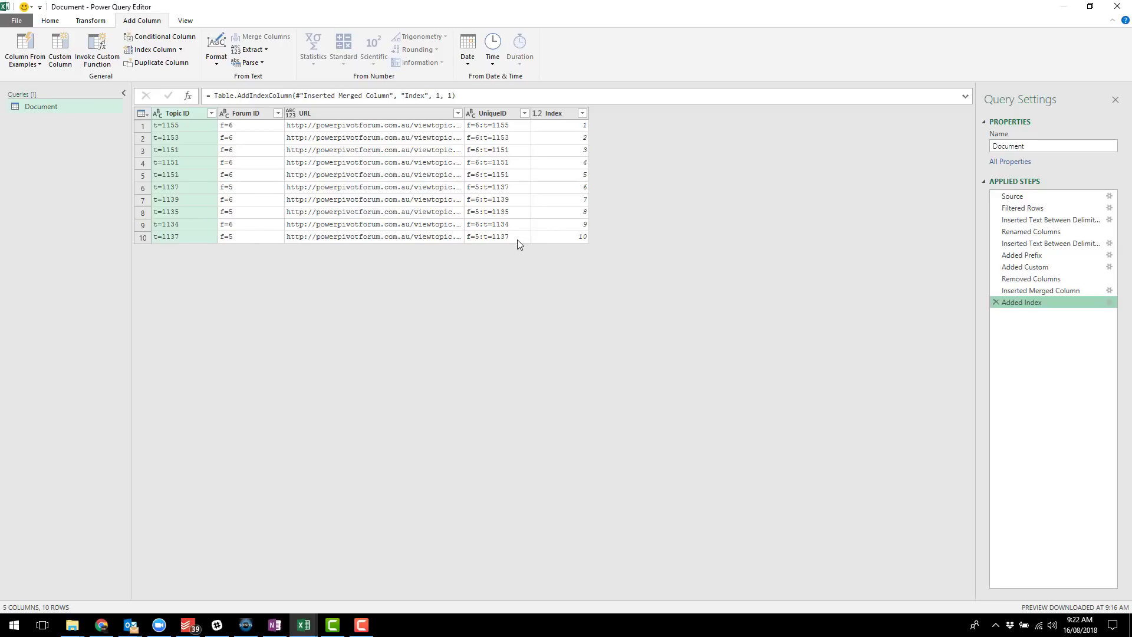
Step: Add a custom step after Added Index with the formula =Source to restart from the raw HTML lines
{"action": "left_click", "coordinate": [1024, 199]}
{"action": "left_click", "coordinate": [1022, 302]}
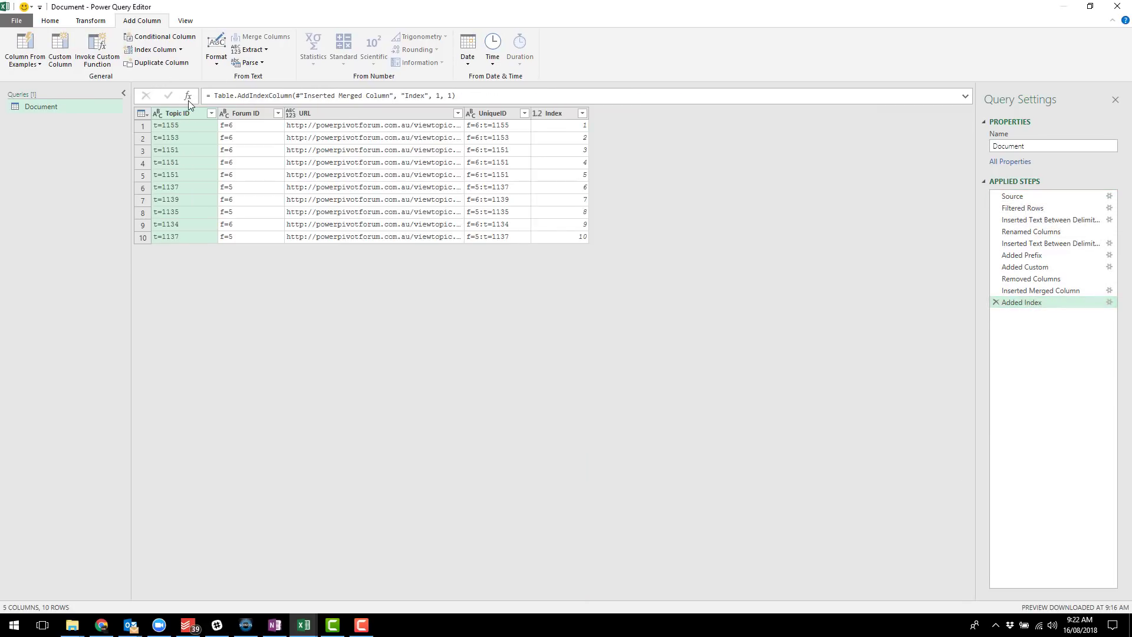
{"action": "left_click", "coordinate": [187, 95]}
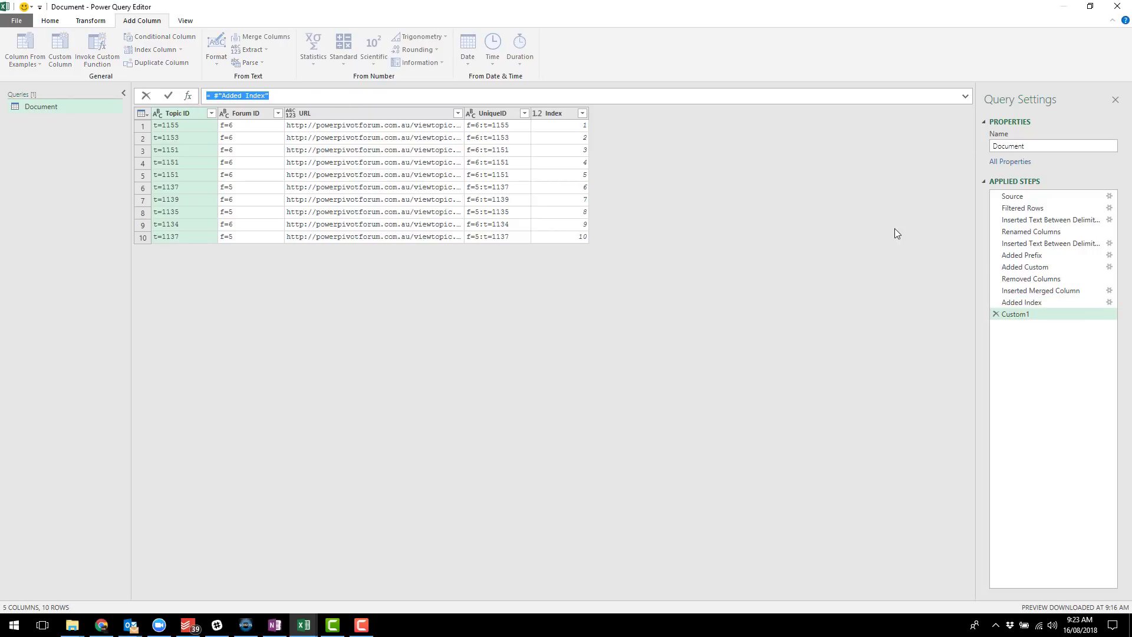
{"action": "type", "text": "= Sourc3"}
{"action": "key", "text": "Return"}
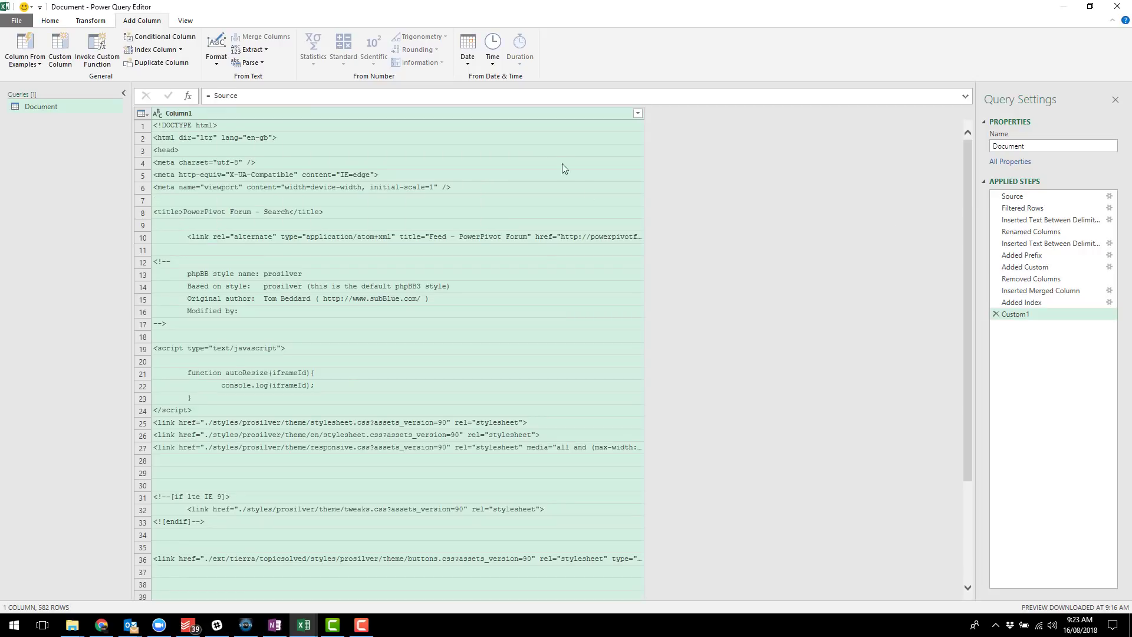
{"action": "key", "text": "alt+Tab"}
{"action": "key", "text": "alt+Tab"}
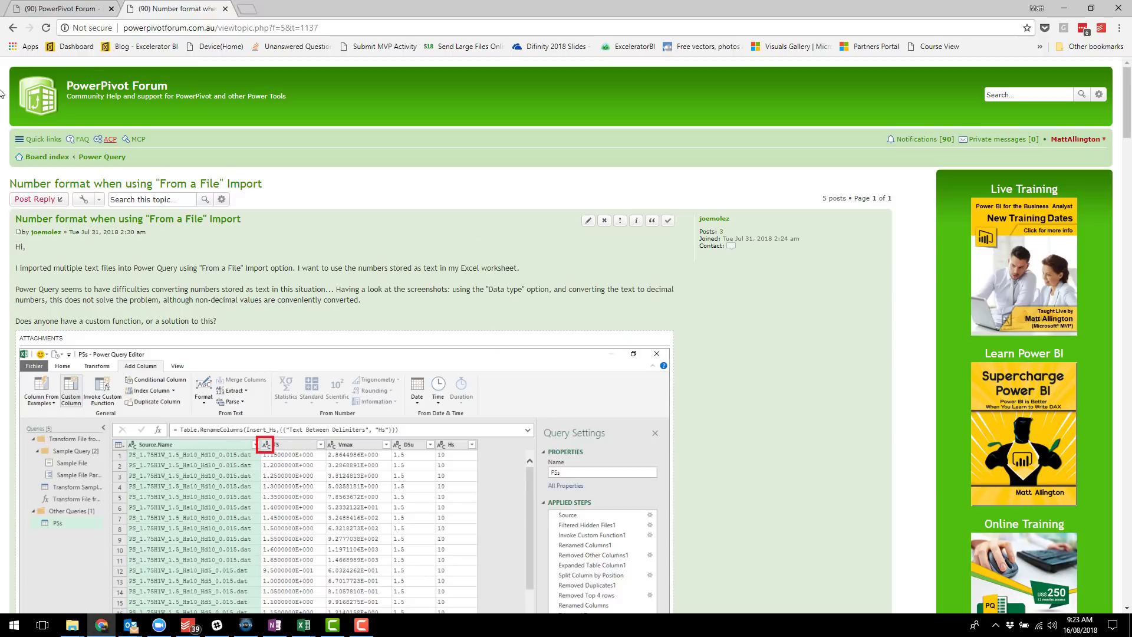
{"action": "left_click", "coordinate": [46, 11]}
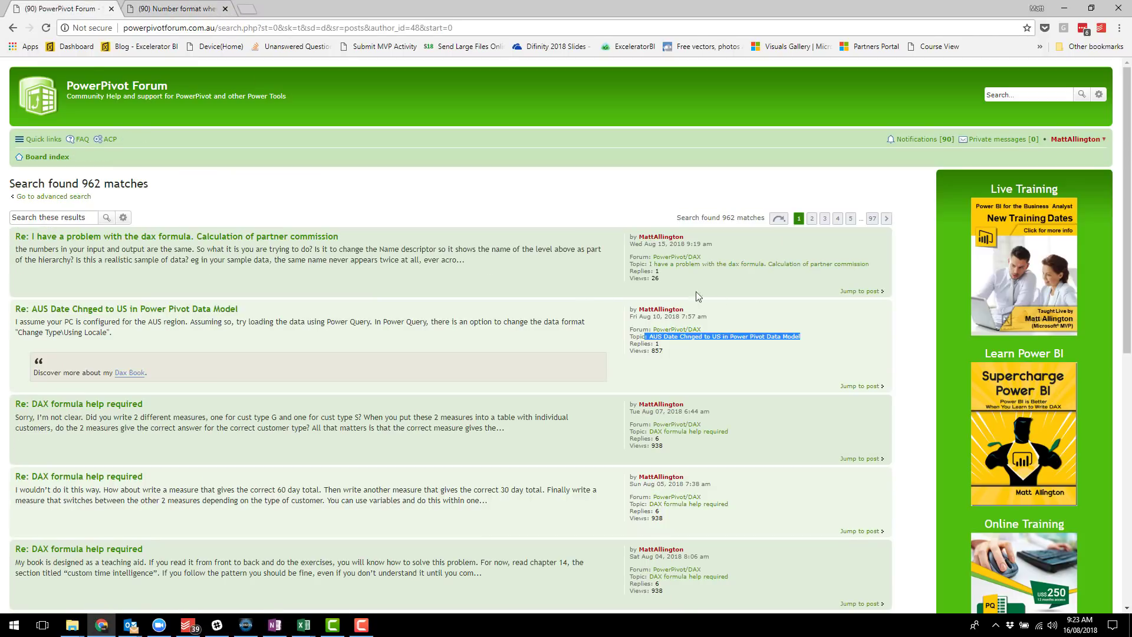
{"action": "double_click", "coordinate": [654, 278]}
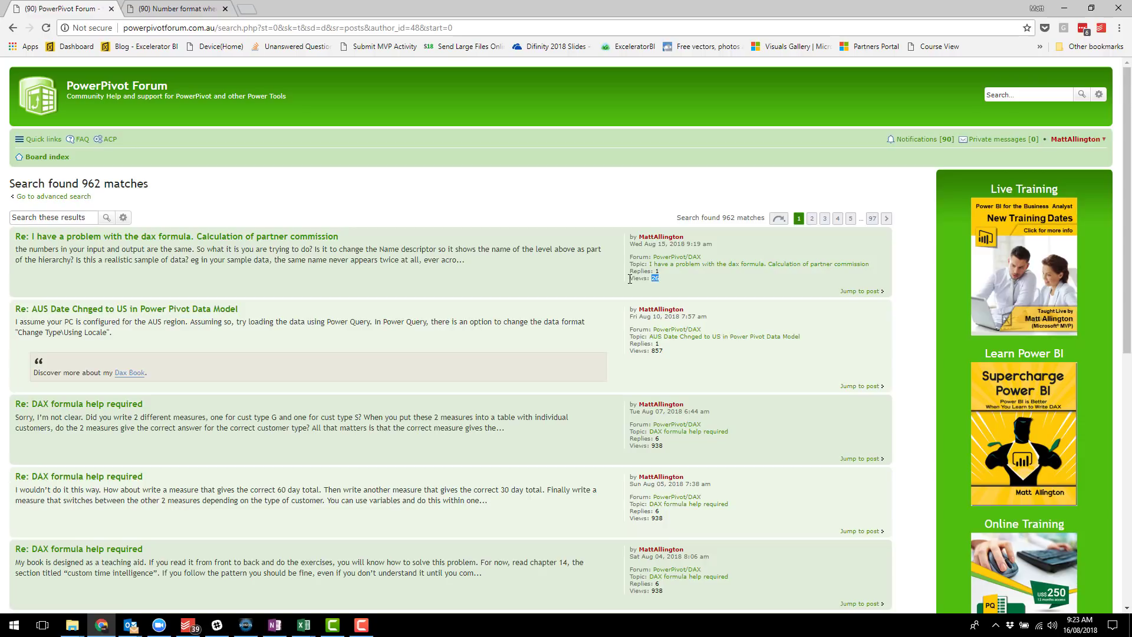
{"action": "left_click_drag", "start_coordinate": [629, 279], "coordinate": [648, 274]}
{"action": "key", "text": "alt+Tab"}
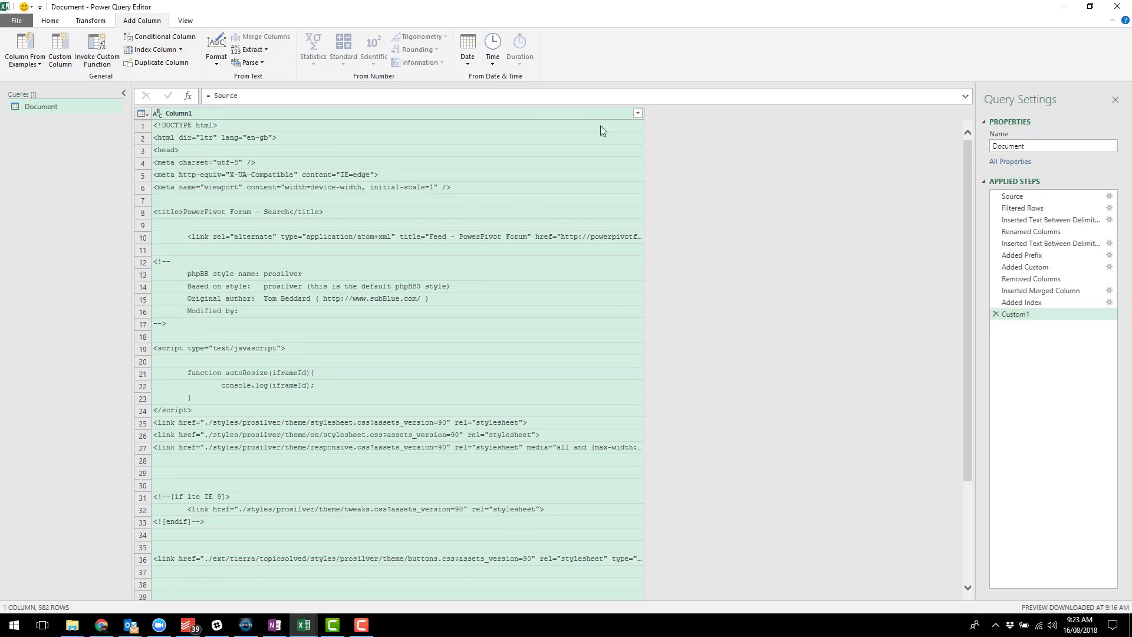
Step: Filter Column1 to keep only lines containing 'Views:'
{"action": "left_click", "coordinate": [636, 112]}
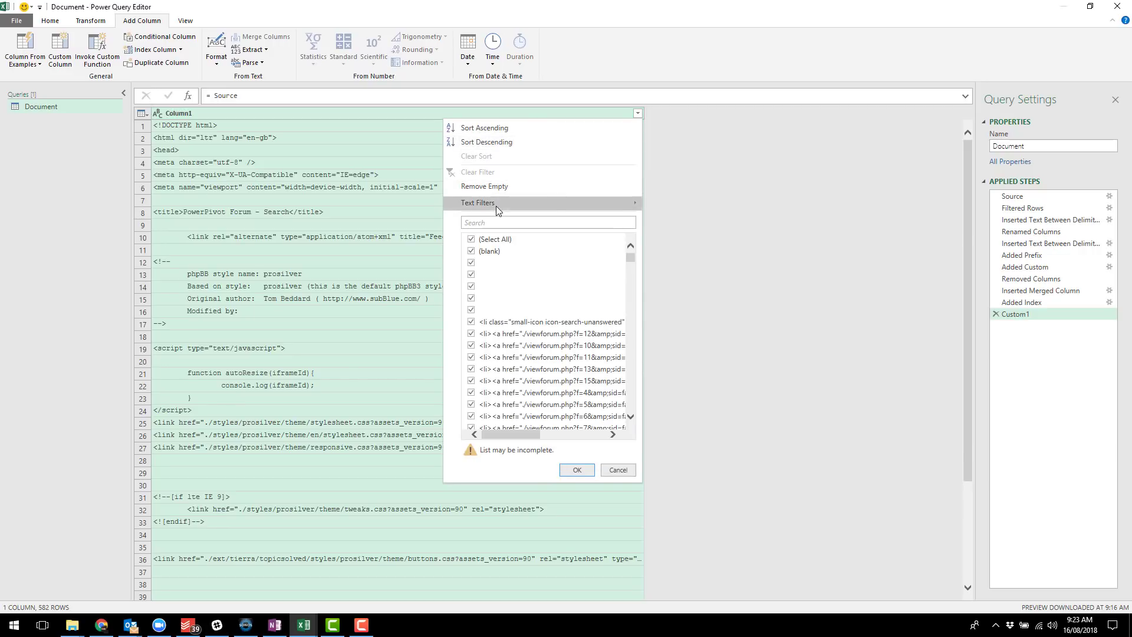
{"action": "mouse_move", "coordinate": [626, 204]}
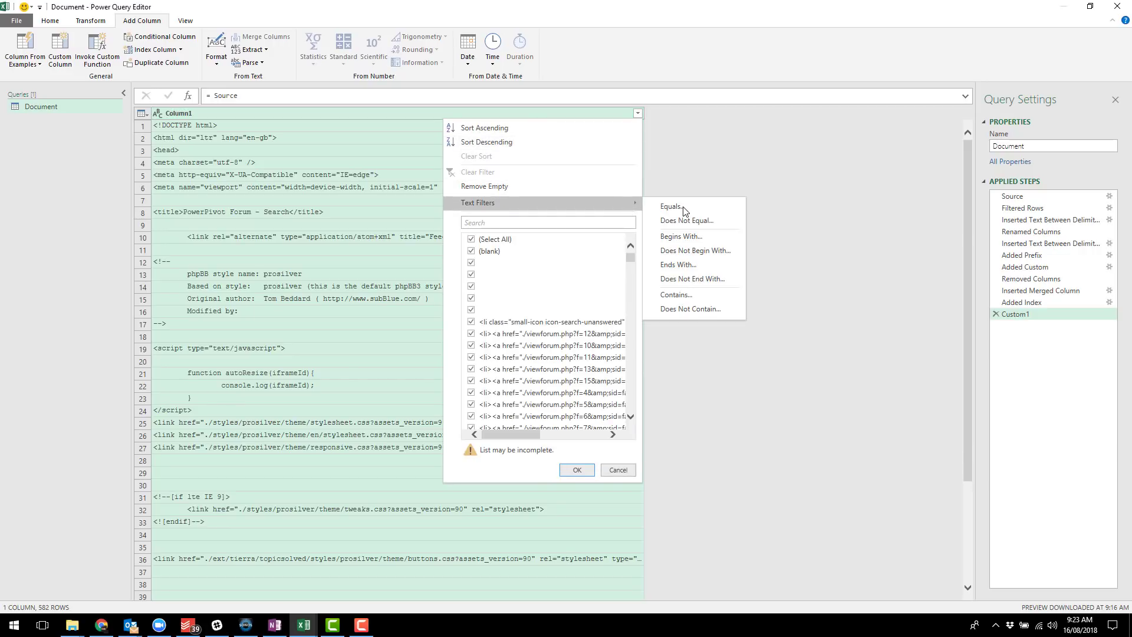
{"action": "left_click", "coordinate": [685, 295]}
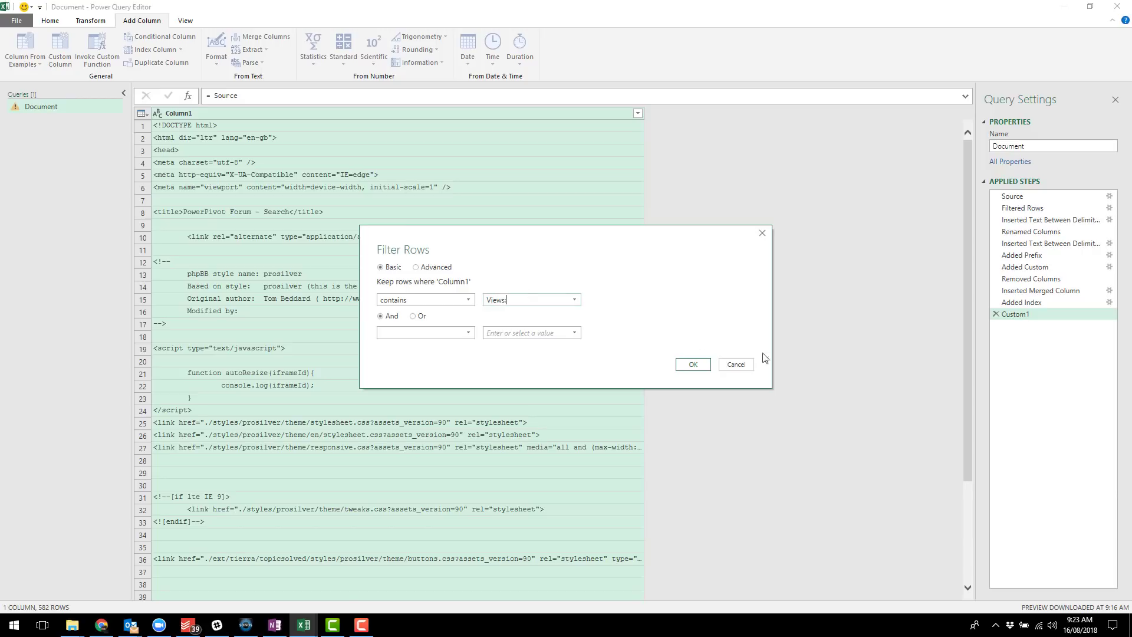
{"action": "left_click", "coordinate": [693, 364]}
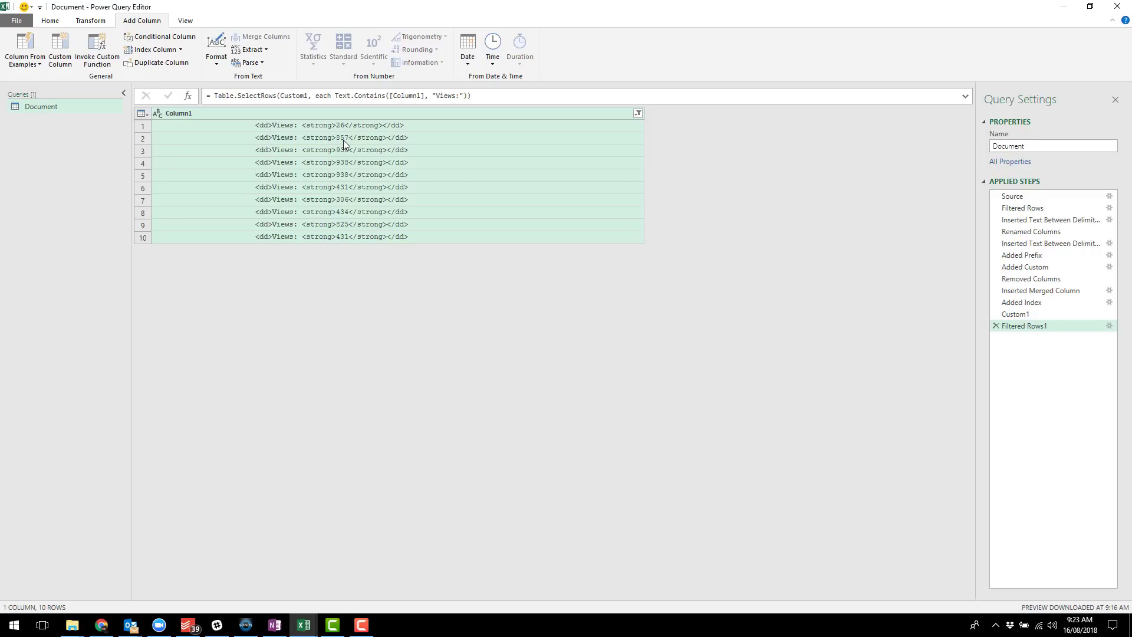
Step: Check the view counts on the forum search results in Chrome, then return to Power Query
{"action": "key", "text": "alt+Tab"}
{"action": "key", "text": "alt+Tab"}
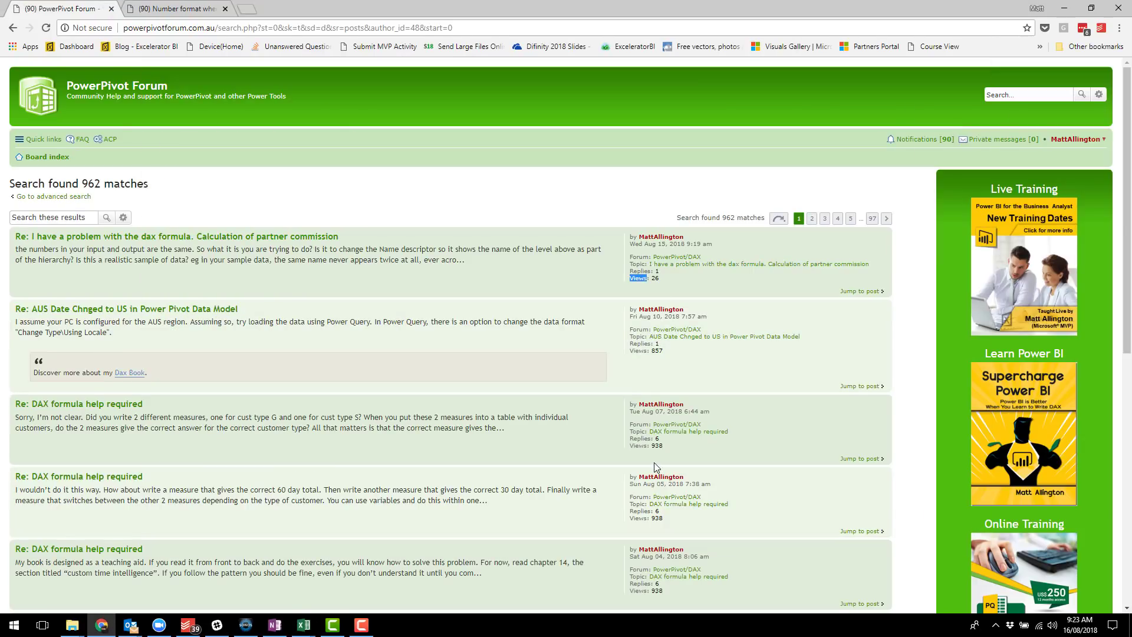
{"action": "scroll", "coordinate": [659, 287], "scroll_direction": "down", "scroll_amount": 1}
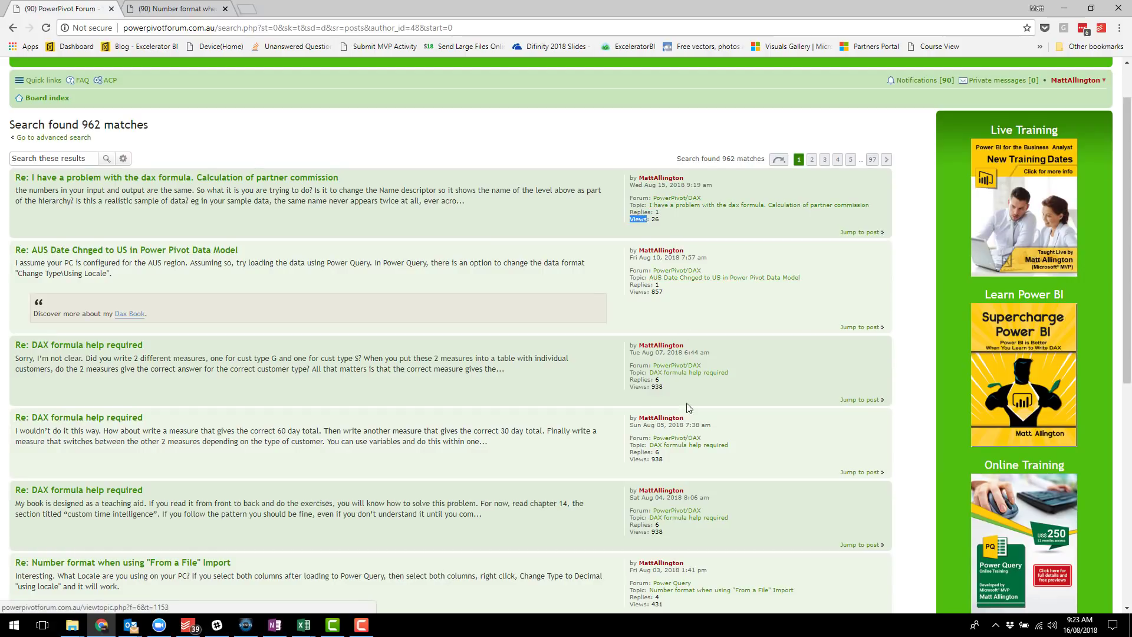
{"action": "key", "text": "alt+Tab"}
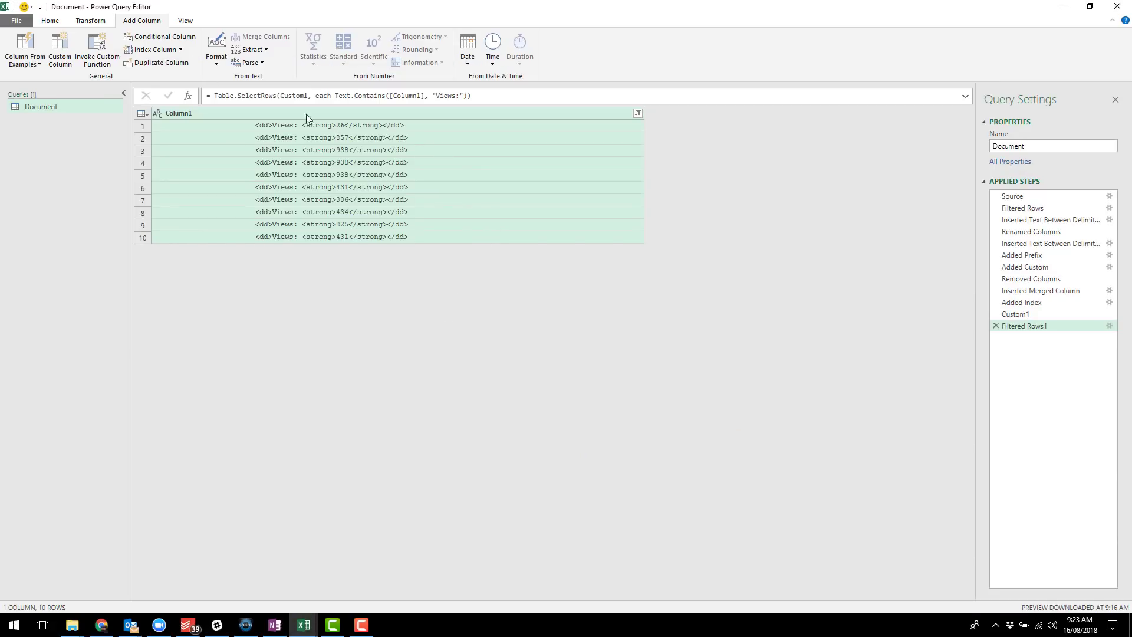
Step: Extract the view count into a new column named Views, using 26 as the example
{"action": "left_click", "coordinate": [33, 50]}
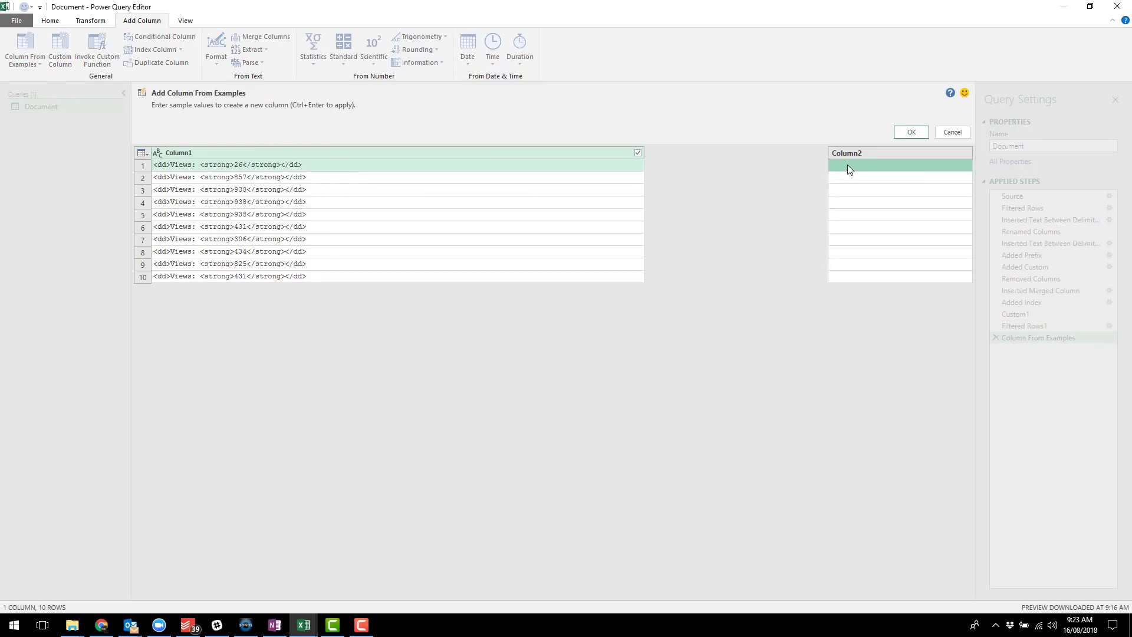
{"action": "type", "text": "26"}
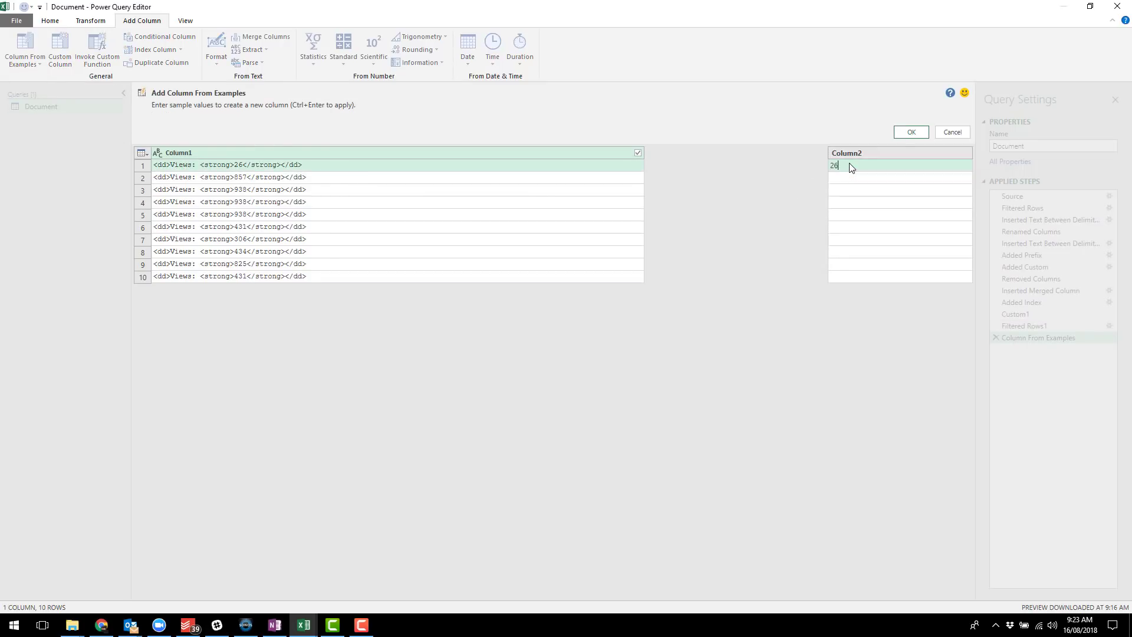
{"action": "key", "text": "Return"}
{"action": "double_click", "coordinate": [860, 153]}
{"action": "type", "text": "V"}
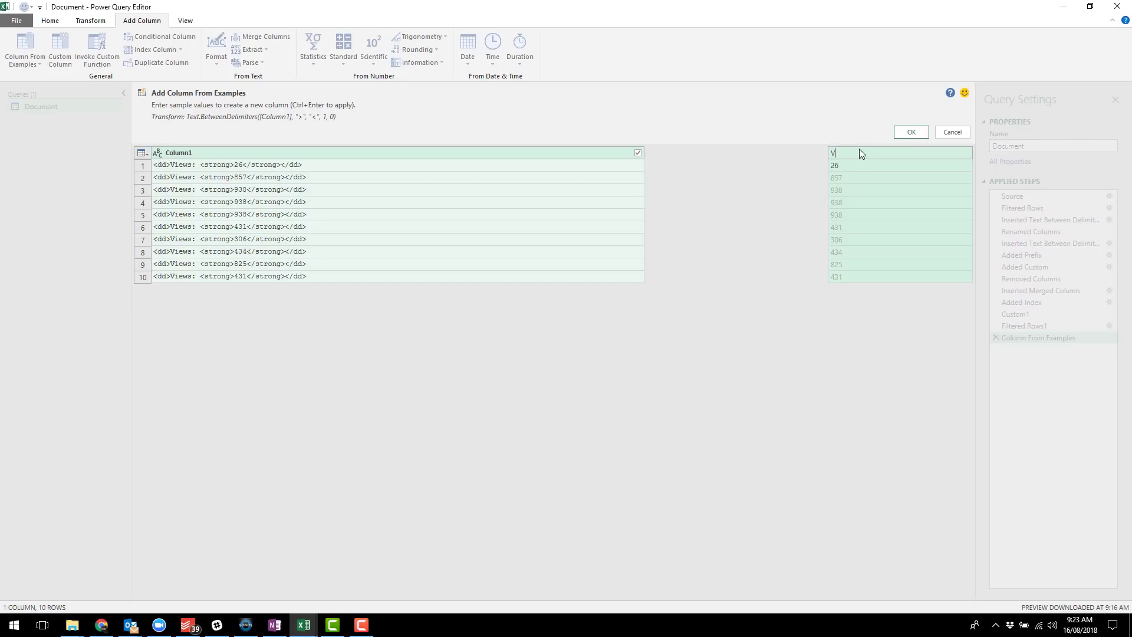
{"action": "type", "text": "iews"}
{"action": "left_click", "coordinate": [902, 130]}
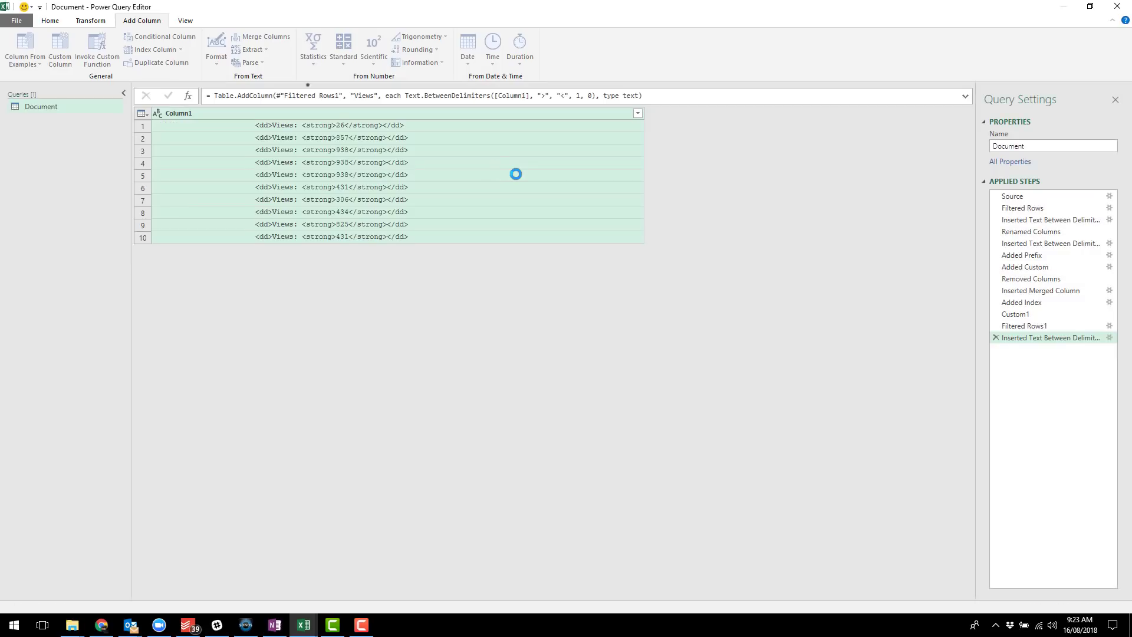
Step: Remove Column1, make Views a whole number, and add an Index column starting at 1
{"action": "right_click", "coordinate": [408, 109]}
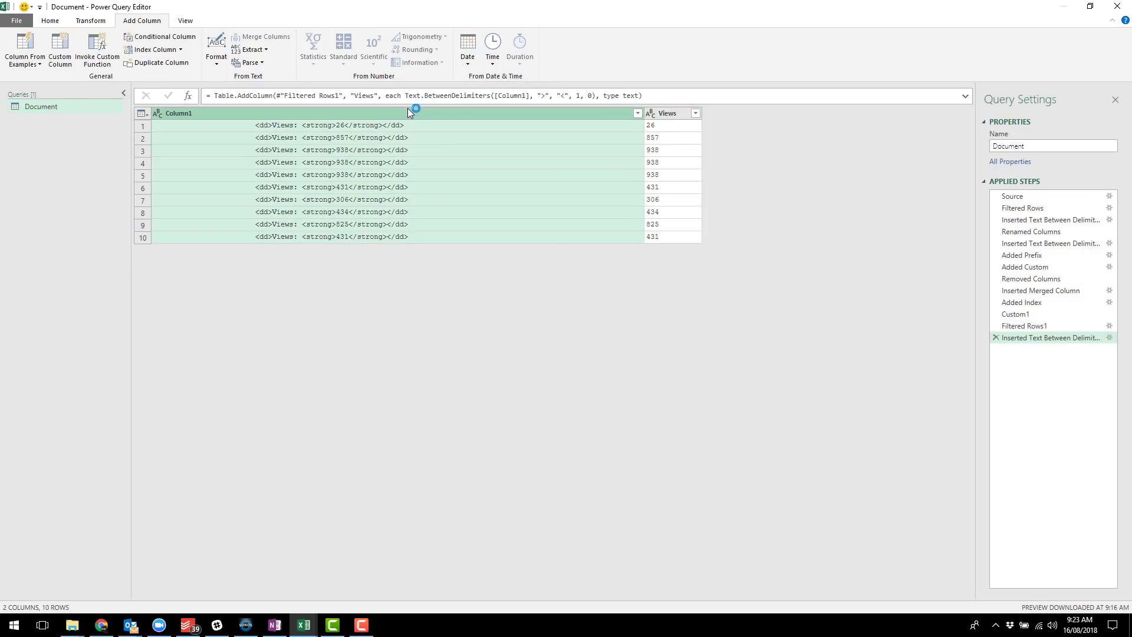
{"action": "left_click", "coordinate": [440, 131]}
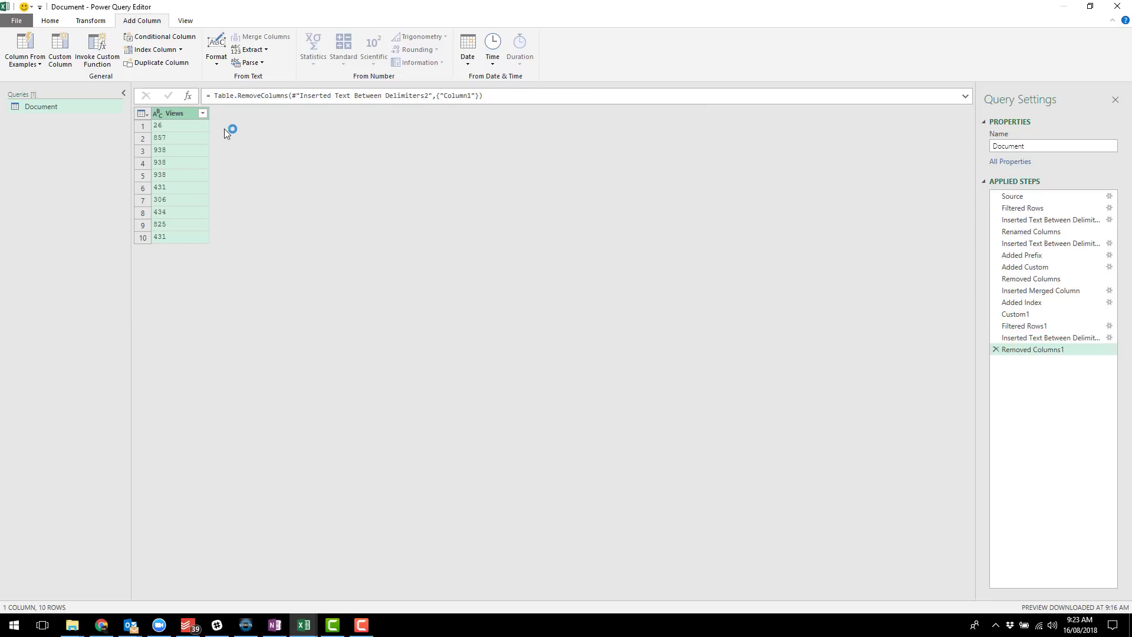
{"action": "left_click", "coordinate": [156, 119]}
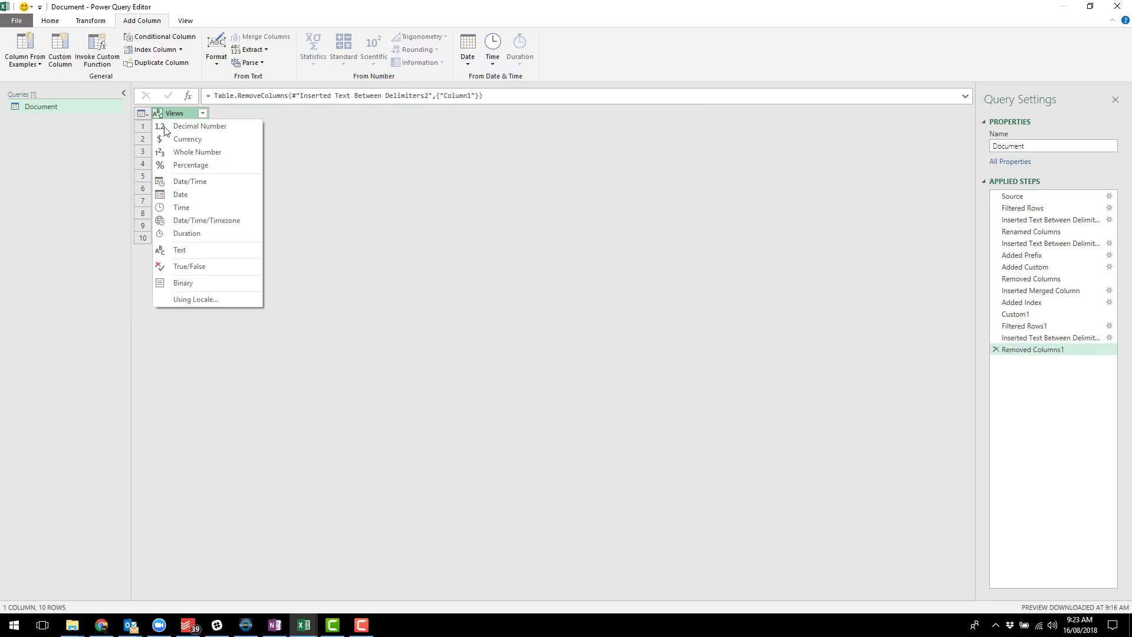
{"action": "left_click", "coordinate": [190, 151]}
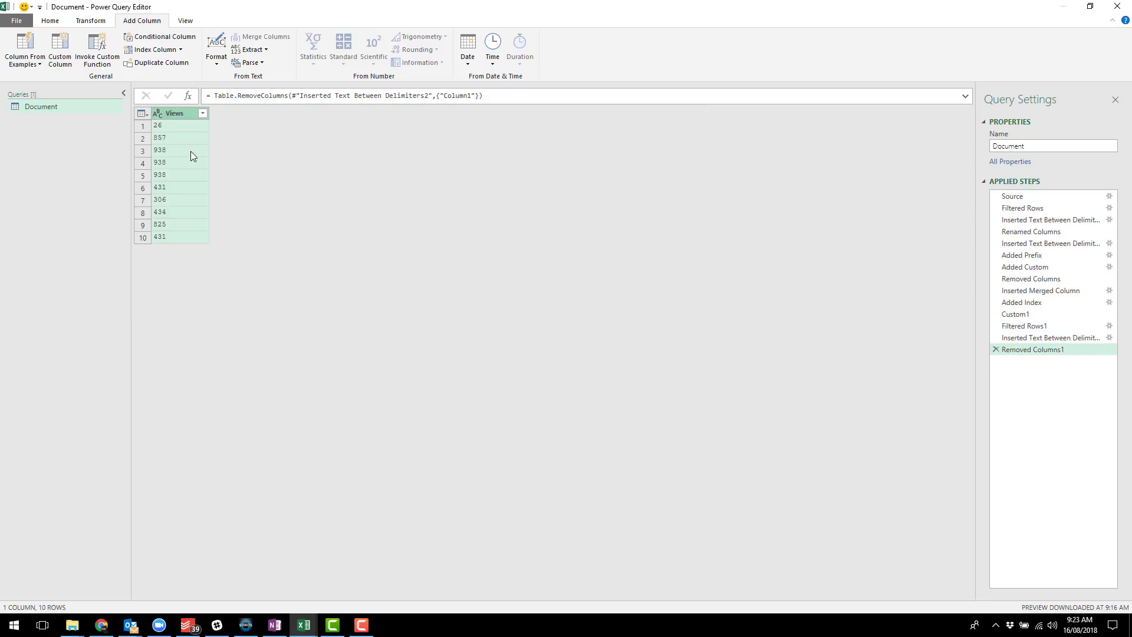
{"action": "left_click", "coordinate": [181, 51]}
{"action": "left_click", "coordinate": [152, 76]}
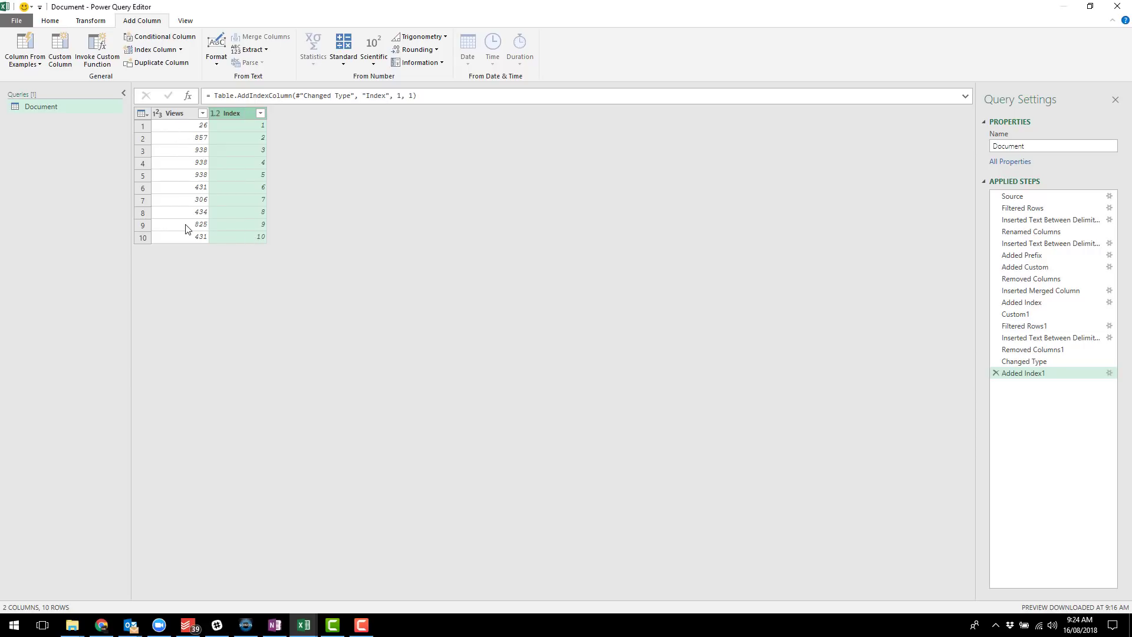
Step: Step back to Added Custom and highlight row 3's title 'DAX formula help required' in Column1
{"action": "left_click", "coordinate": [1040, 304]}
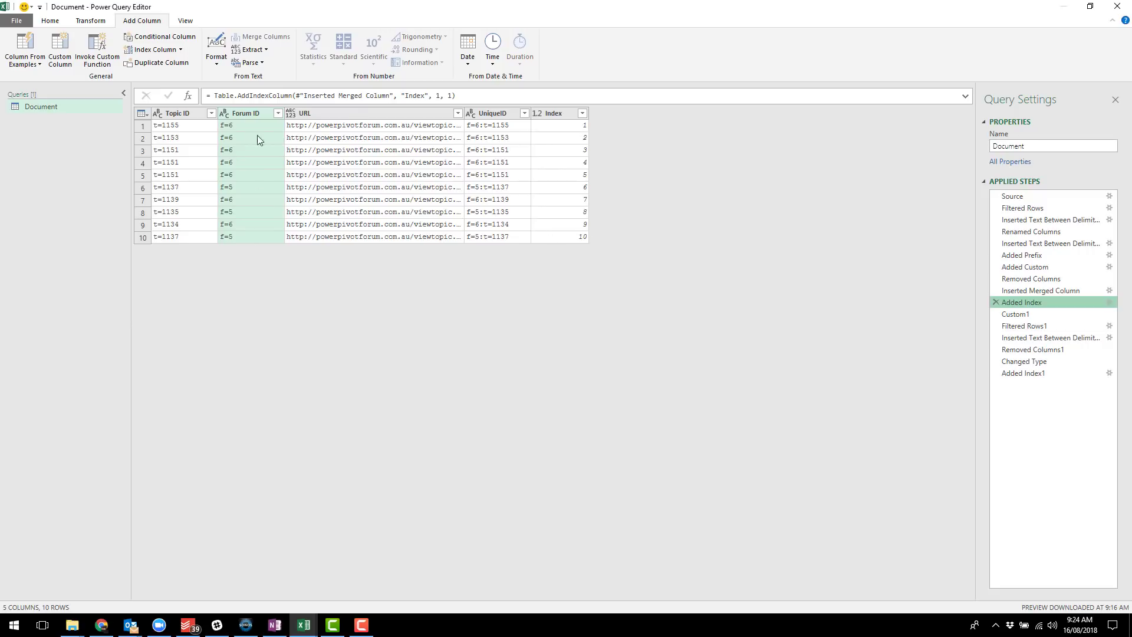
{"action": "left_click", "coordinate": [382, 112]}
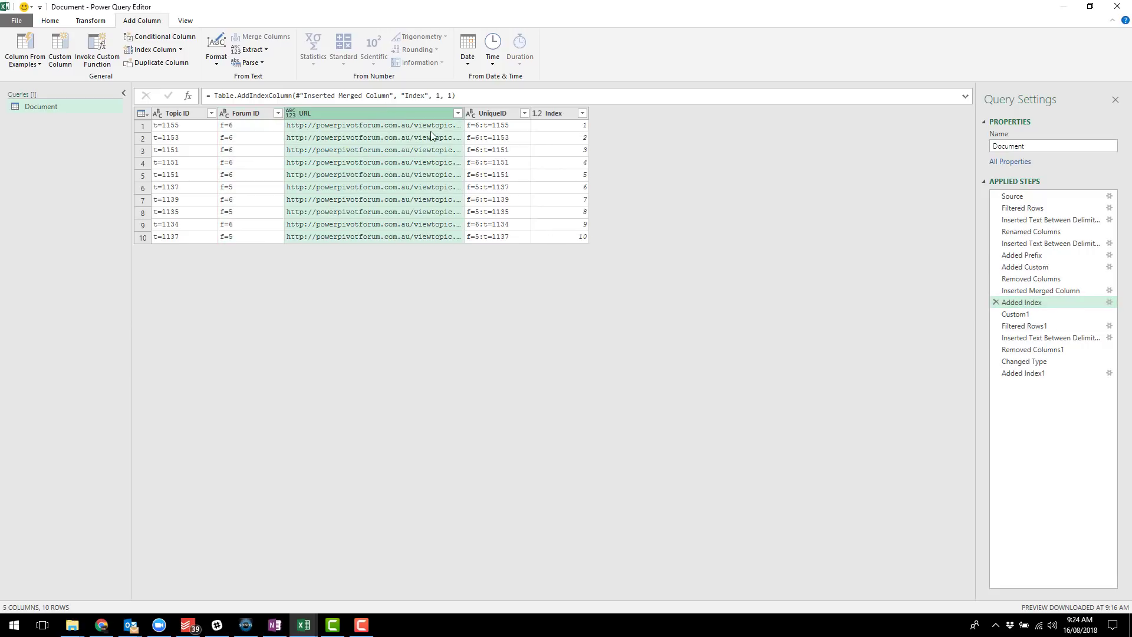
{"action": "left_click", "coordinate": [1039, 291]}
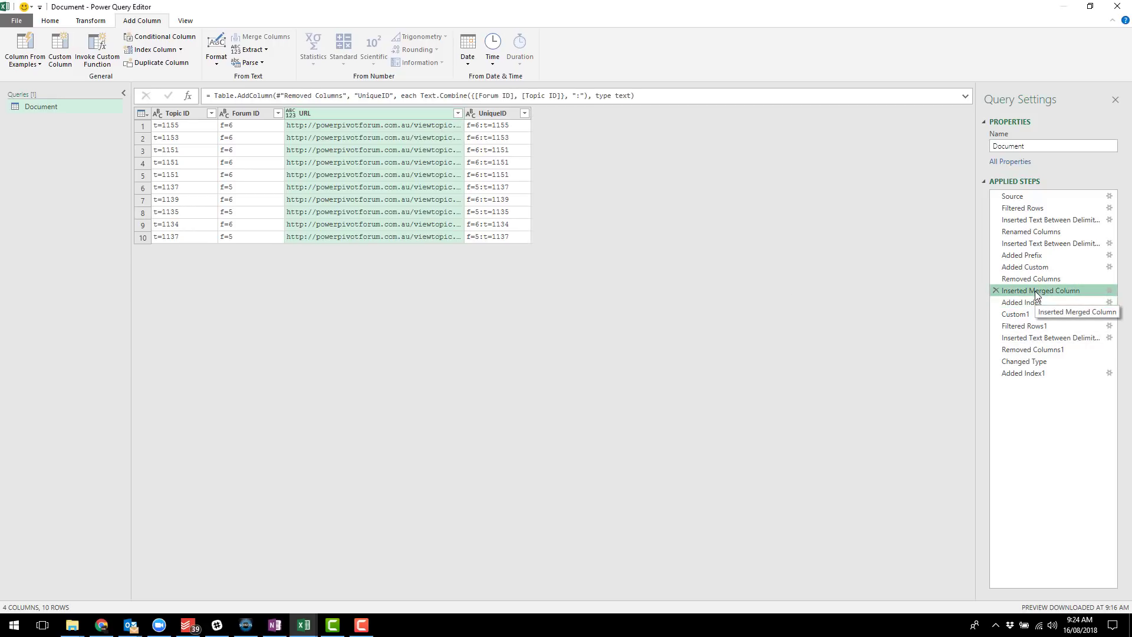
{"action": "left_click", "coordinate": [1026, 267]}
{"action": "left_click", "coordinate": [561, 149]}
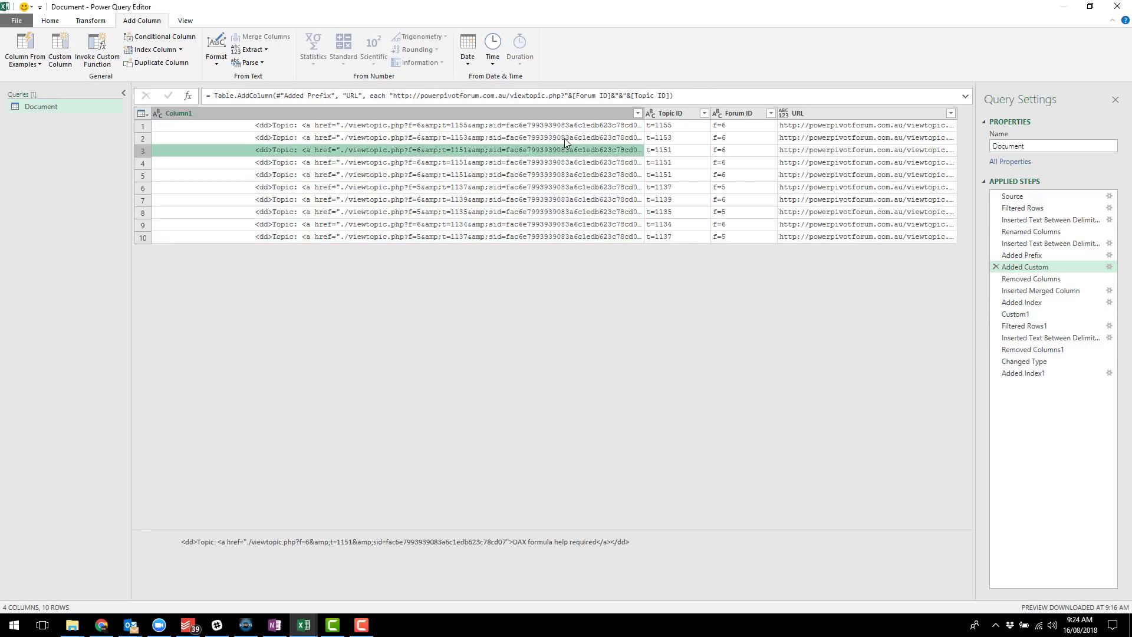
{"action": "left_click", "coordinate": [567, 541]}
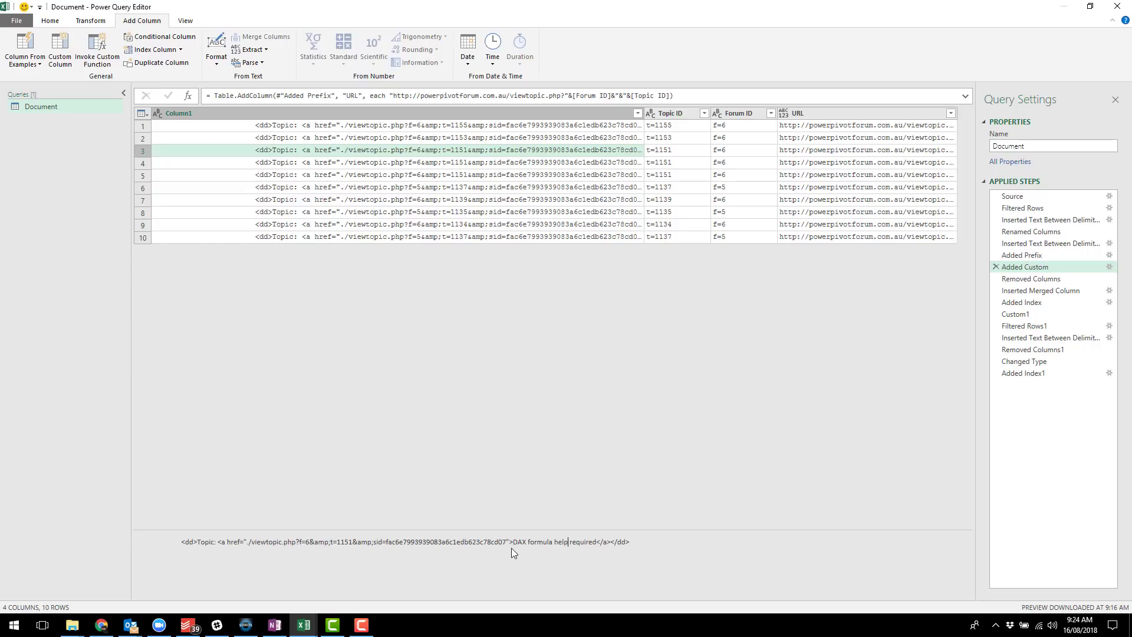
{"action": "left_click_drag", "start_coordinate": [528, 538], "coordinate": [581, 542]}
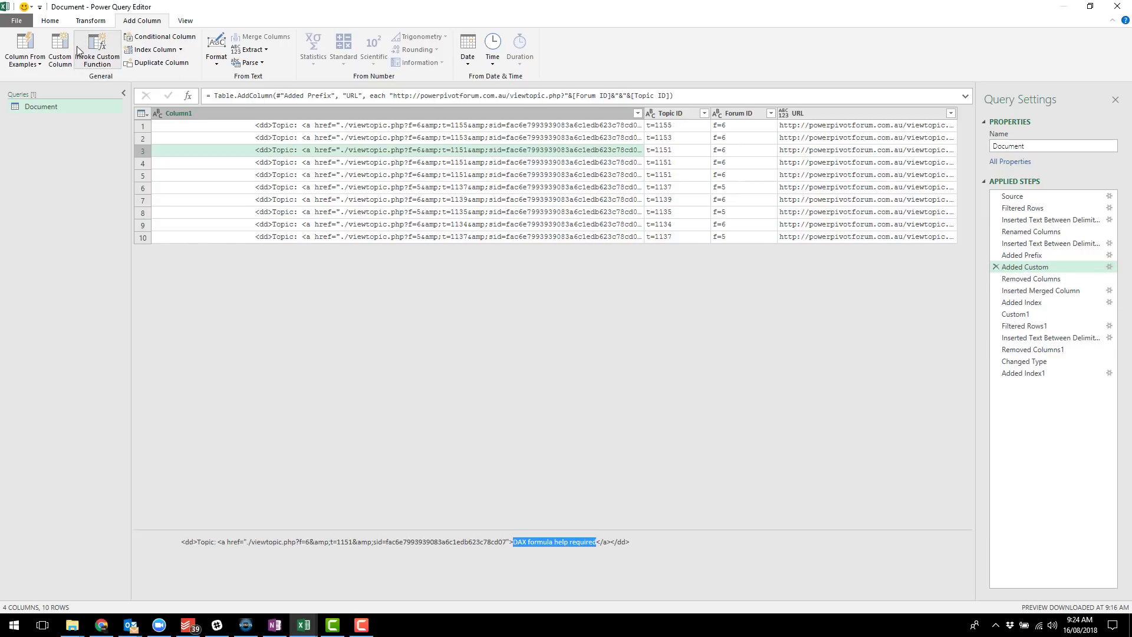
Step: Insert an example-based column after Added Custom, pasting row 1's post title as the example
{"action": "left_click", "coordinate": [28, 50]}
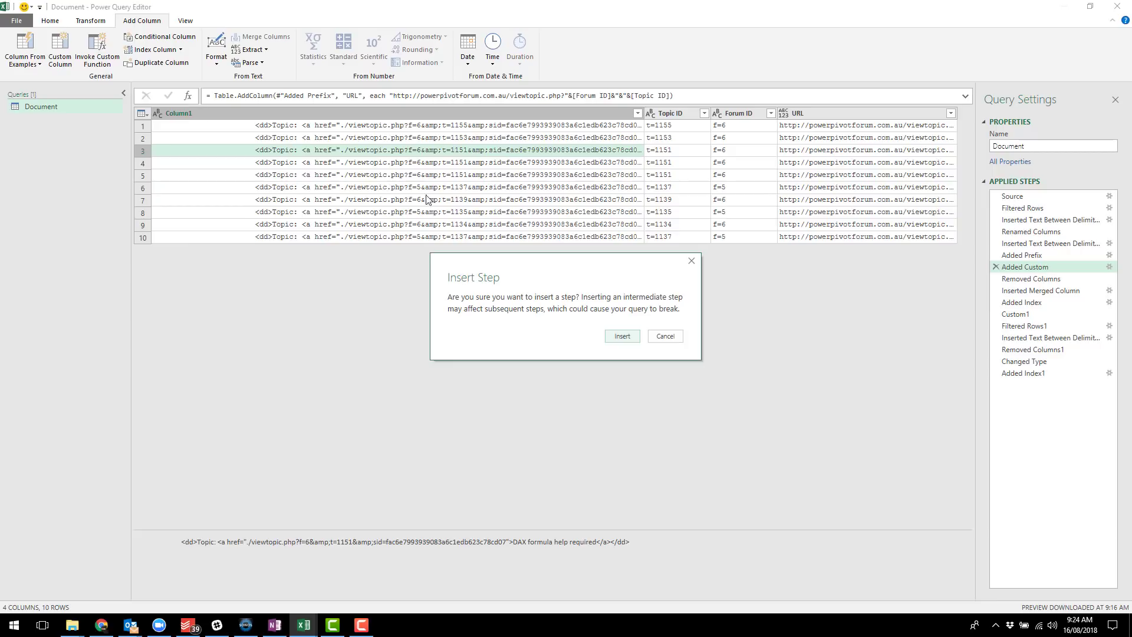
{"action": "left_click", "coordinate": [612, 338]}
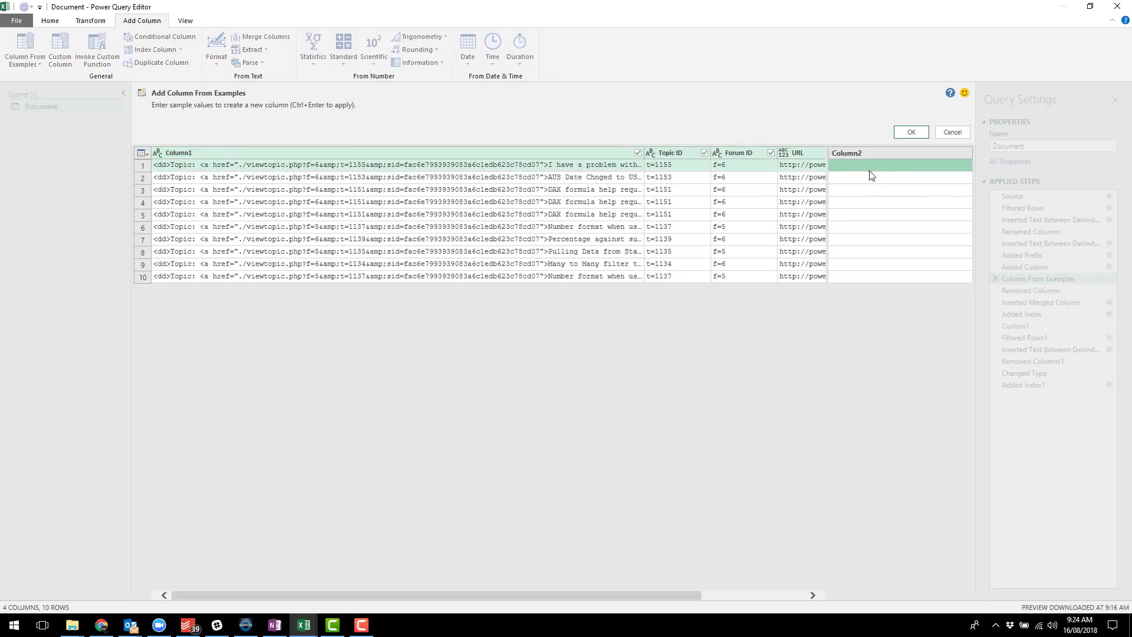
{"action": "left_click", "coordinate": [846, 178]}
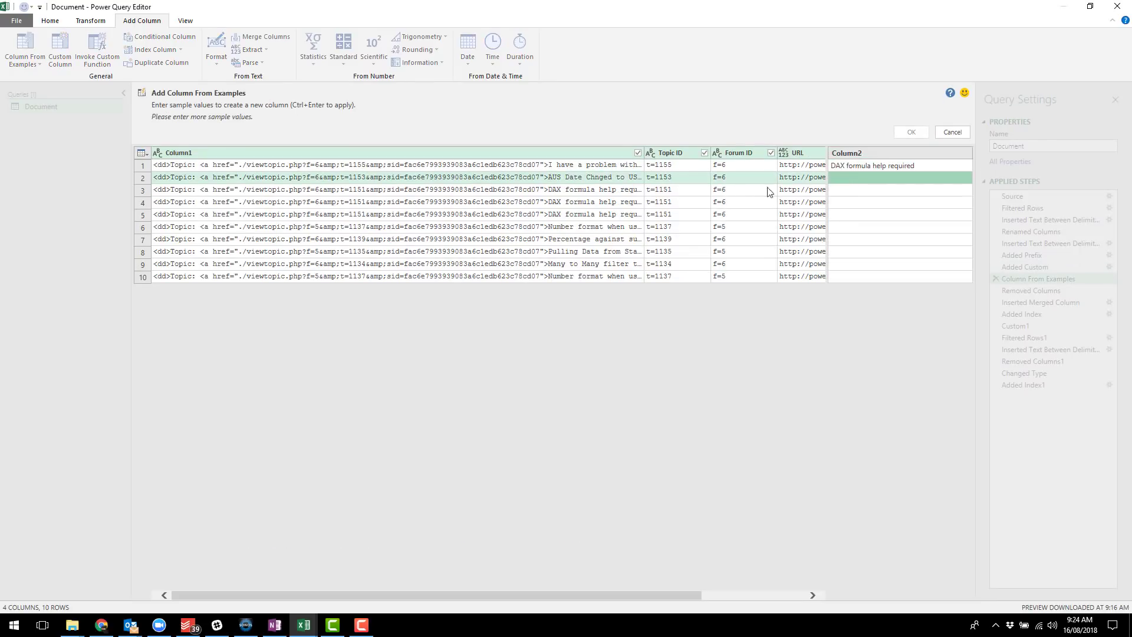
{"action": "left_click", "coordinate": [864, 169]}
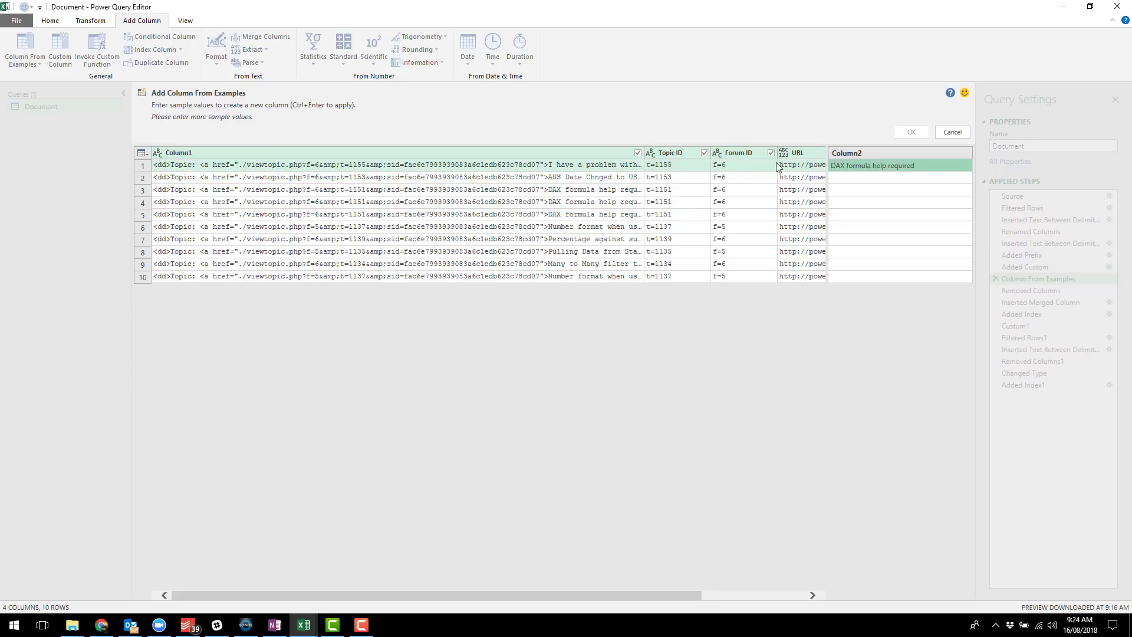
{"action": "left_click", "coordinate": [596, 166]}
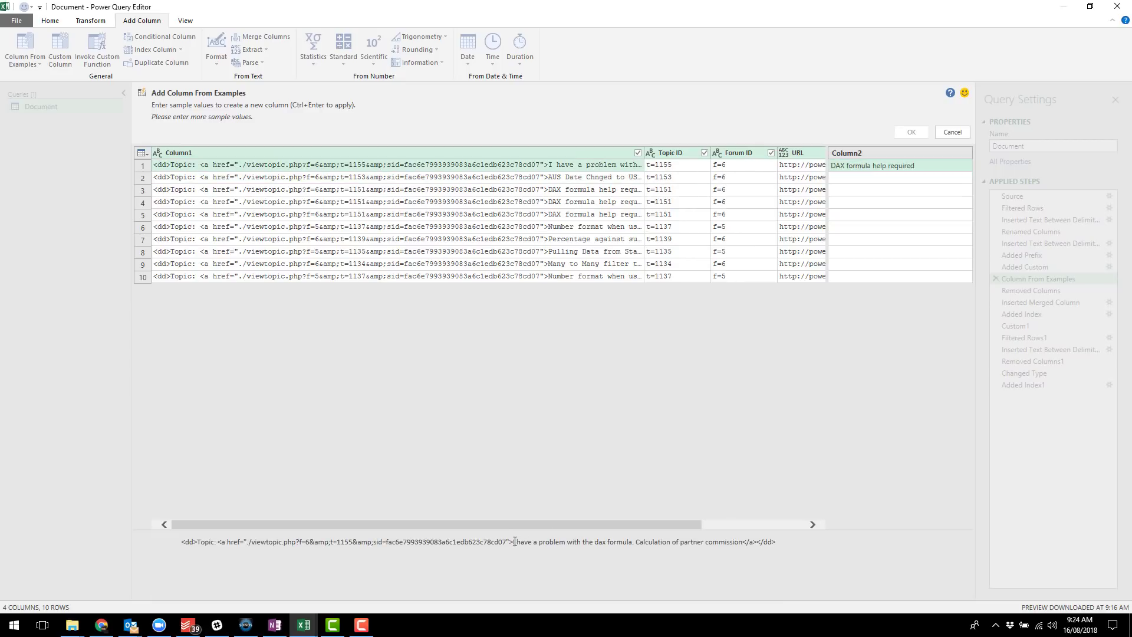
{"action": "left_click_drag", "start_coordinate": [514, 541], "coordinate": [533, 541]}
{"action": "key", "text": "shift+Right"}
{"action": "key", "text": "shift+Right"}
{"action": "key", "text": "shift+Right"}
{"action": "key", "text": "shift+Right"}
{"action": "key", "text": "shift+Right"}
{"action": "key", "text": "shift+Right"}
{"action": "key", "text": "shift+Right"}
{"action": "key", "text": "shift+Right"}
{"action": "key", "text": "shift+Right"}
{"action": "key", "text": "shift+Right"}
{"action": "key", "text": "shift+Right"}
{"action": "key", "text": "shift+Right"}
{"action": "key", "text": "shift+Right"}
{"action": "key", "text": "shift+Right"}
{"action": "key", "text": "shift+Right"}
{"action": "key", "text": "shift+Right"}
{"action": "key", "text": "shift+Right"}
{"action": "key", "text": "shift+Right"}
{"action": "key", "text": "shift+Right"}
{"action": "key", "text": "shift+Right"}
{"action": "key", "text": "ctrl+c"}
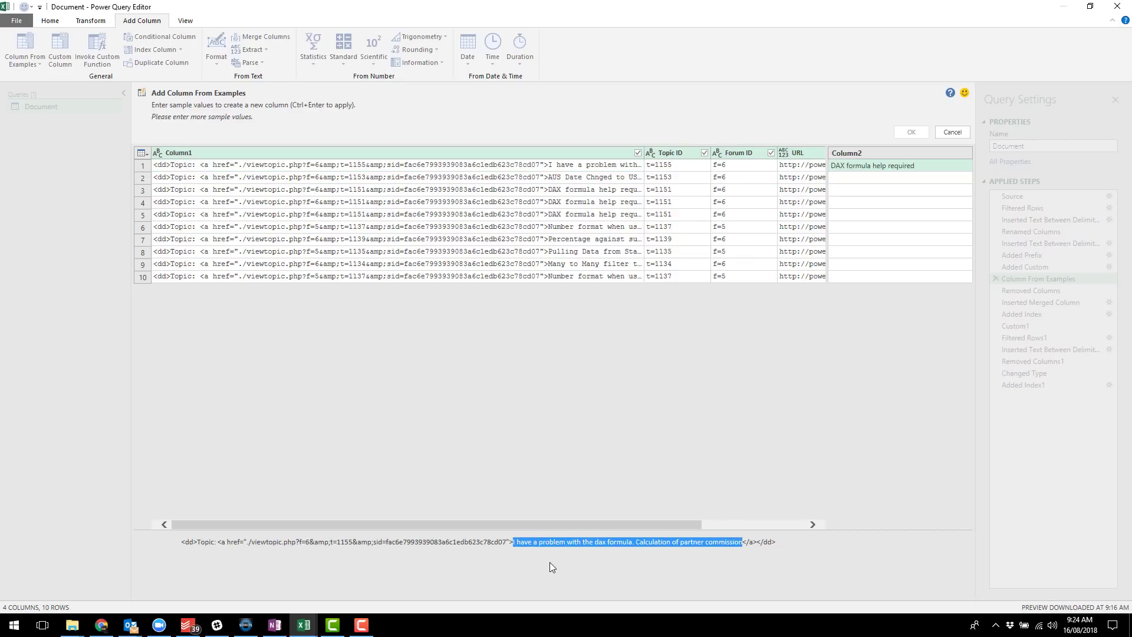
{"action": "left_click", "coordinate": [911, 169]}
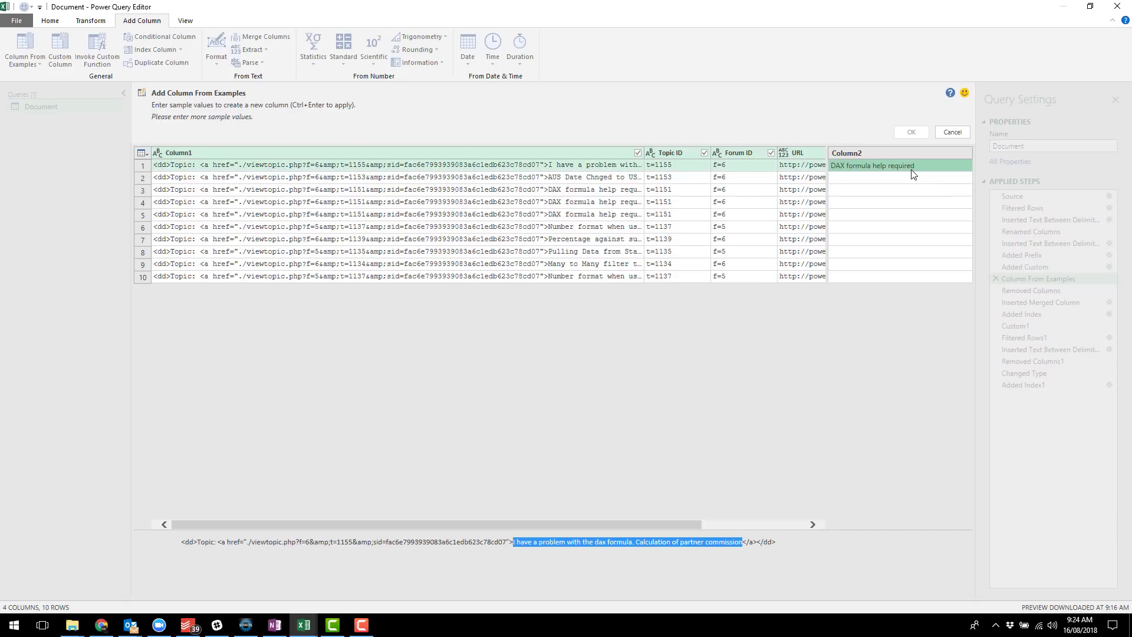
{"action": "key", "text": "ctrl+v"}
{"action": "key", "text": "Return"}
Step: Name the new column Topic Description, confirm it, and view the Removed Columns1 step
{"action": "double_click", "coordinate": [899, 156]}
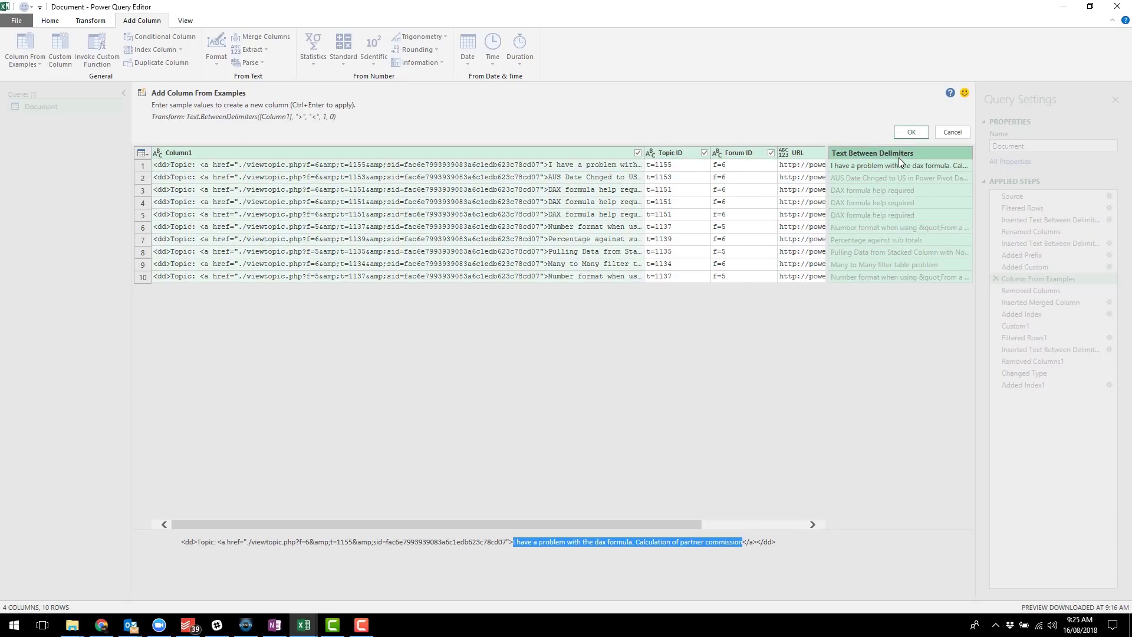
{"action": "type", "text": "To"}
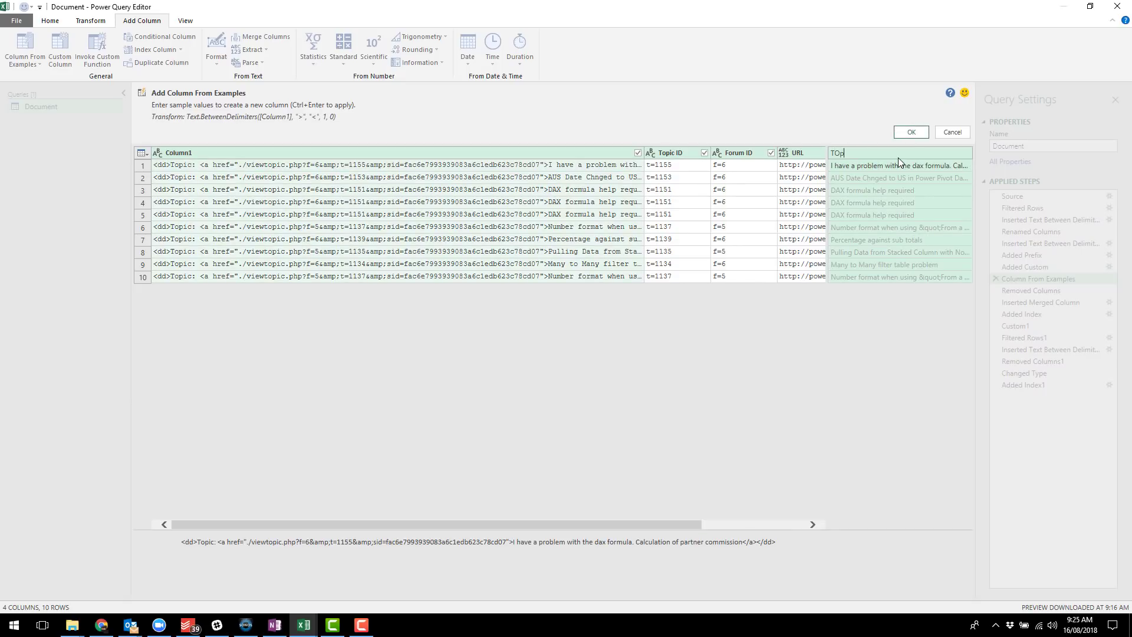
{"action": "type", "text": "pic Description"}
{"action": "key", "text": "Return"}
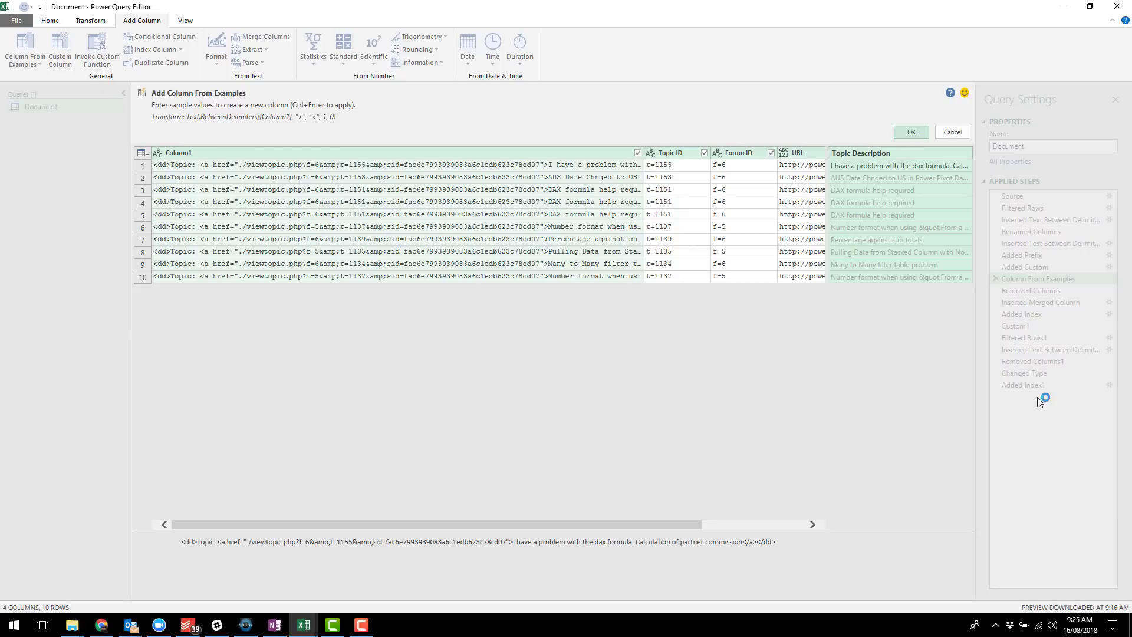
{"action": "left_click", "coordinate": [1038, 384]}
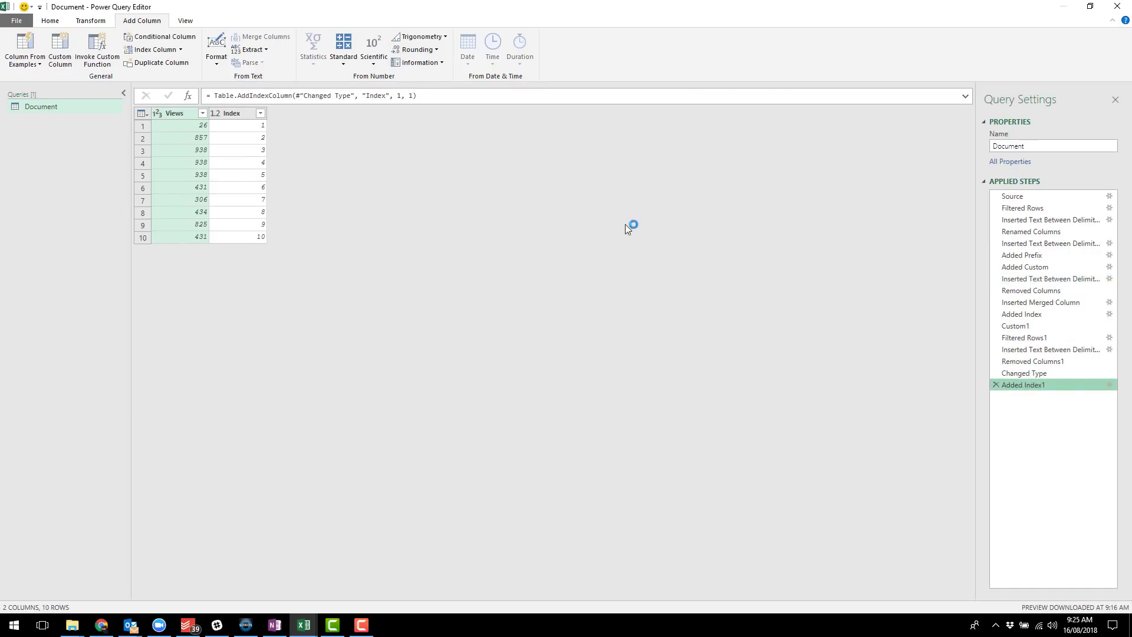
{"action": "left_click", "coordinate": [1050, 364]}
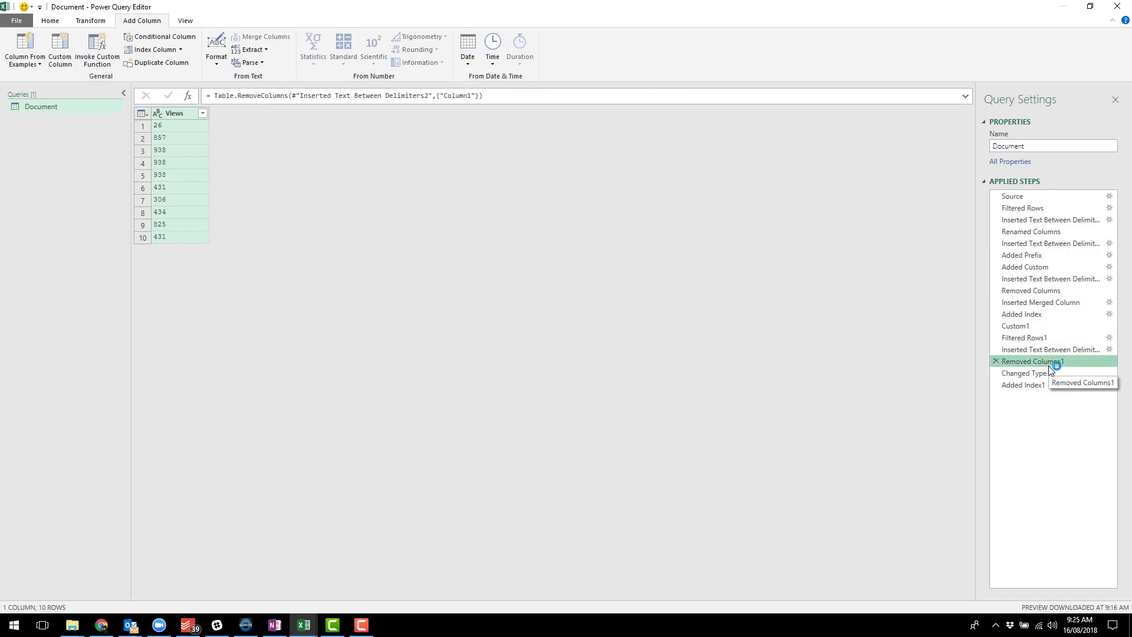
Step: Inspect the previews of the Custom1, Added Index and Added Index1 steps
{"action": "left_click", "coordinate": [1040, 326]}
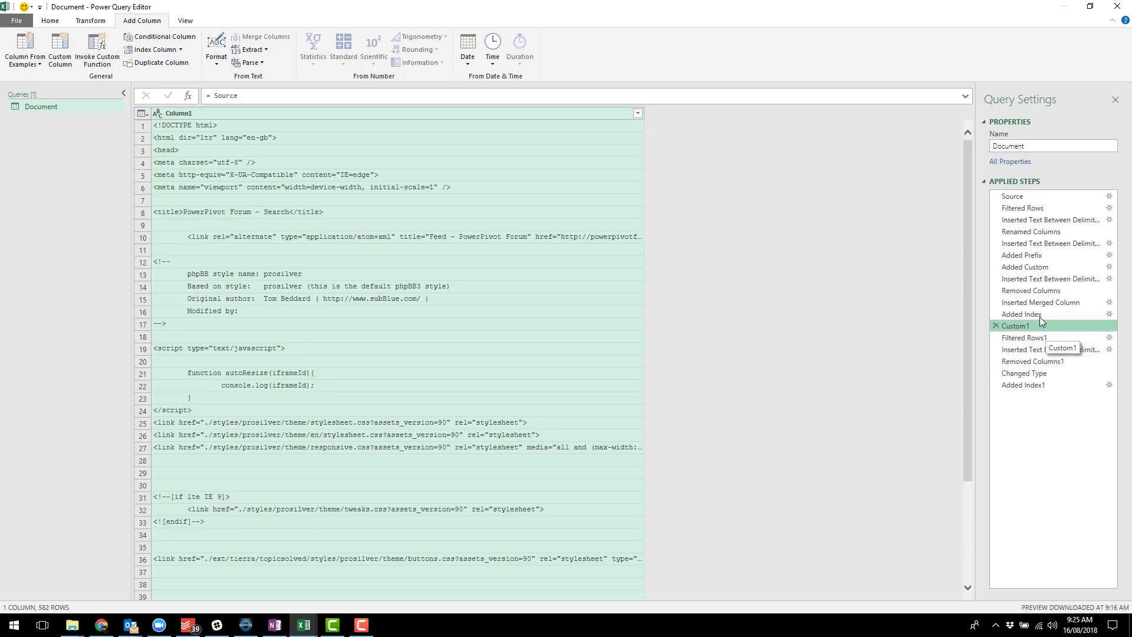
{"action": "left_click", "coordinate": [1039, 316]}
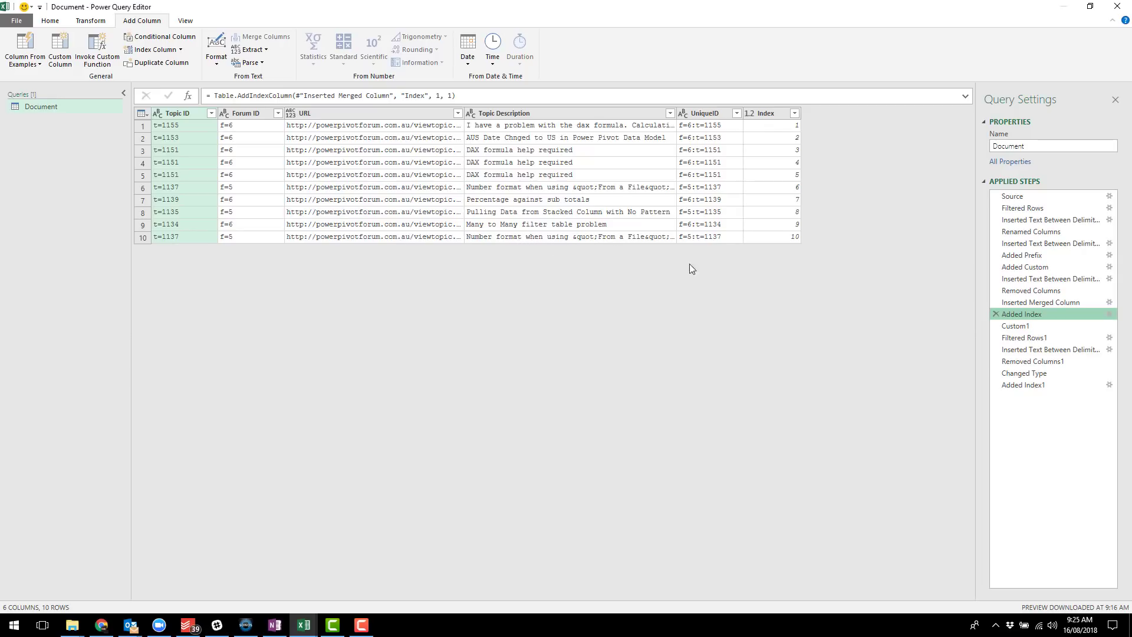
{"action": "left_click", "coordinate": [1042, 384]}
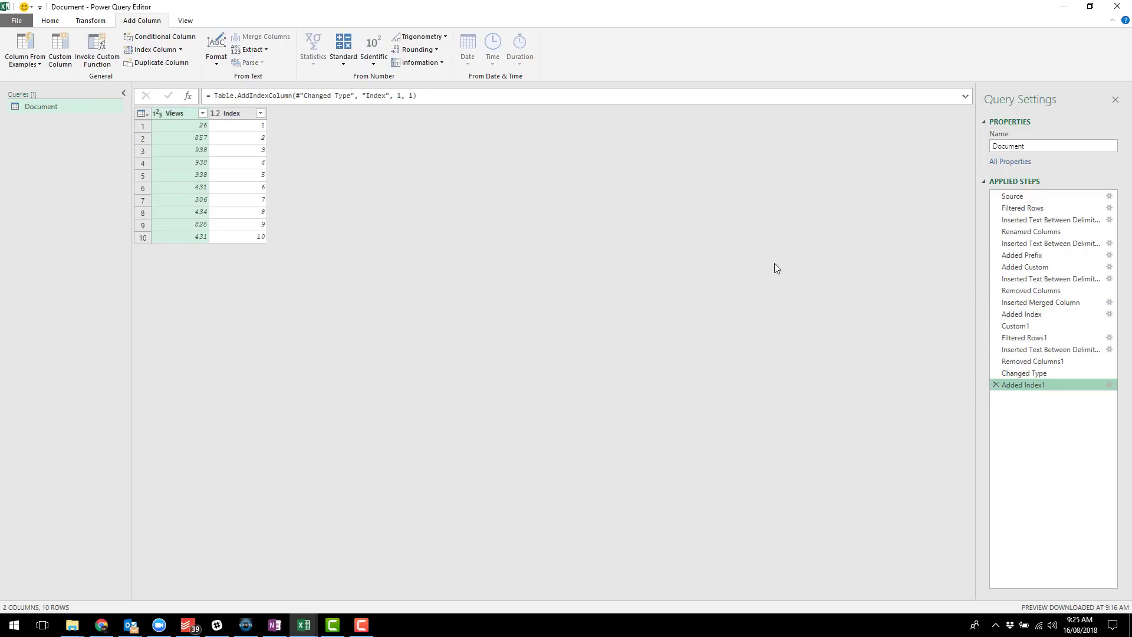
{"action": "left_click", "coordinate": [100, 625]}
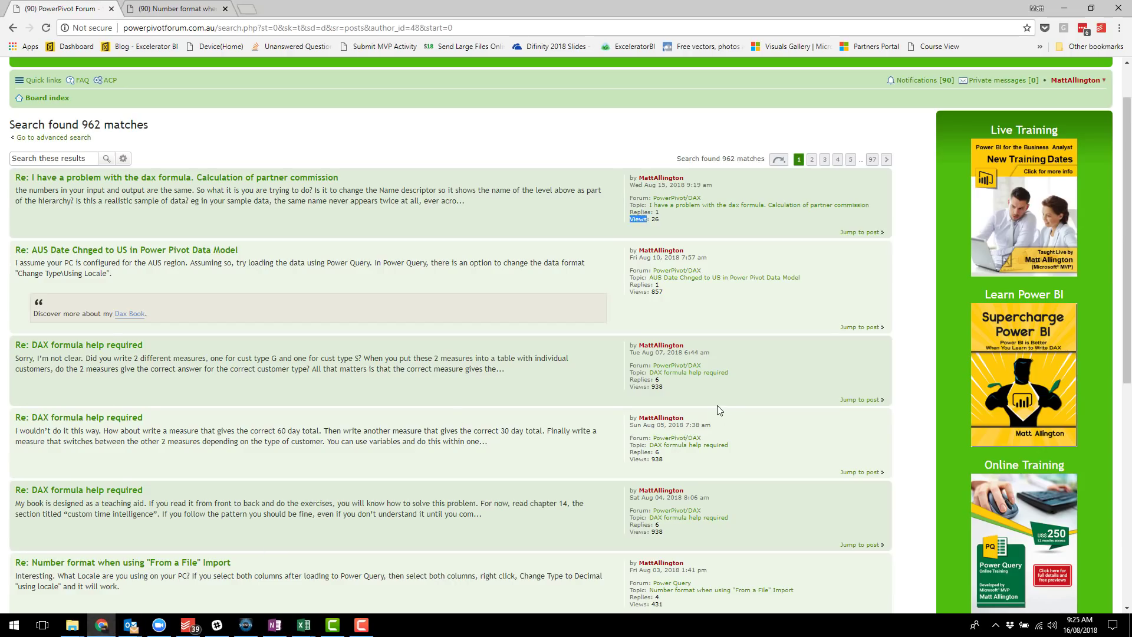
{"action": "scroll", "coordinate": [454, 458], "scroll_direction": "down", "scroll_amount": 3}
{"action": "scroll", "coordinate": [262, 491], "scroll_direction": "down", "scroll_amount": 3}
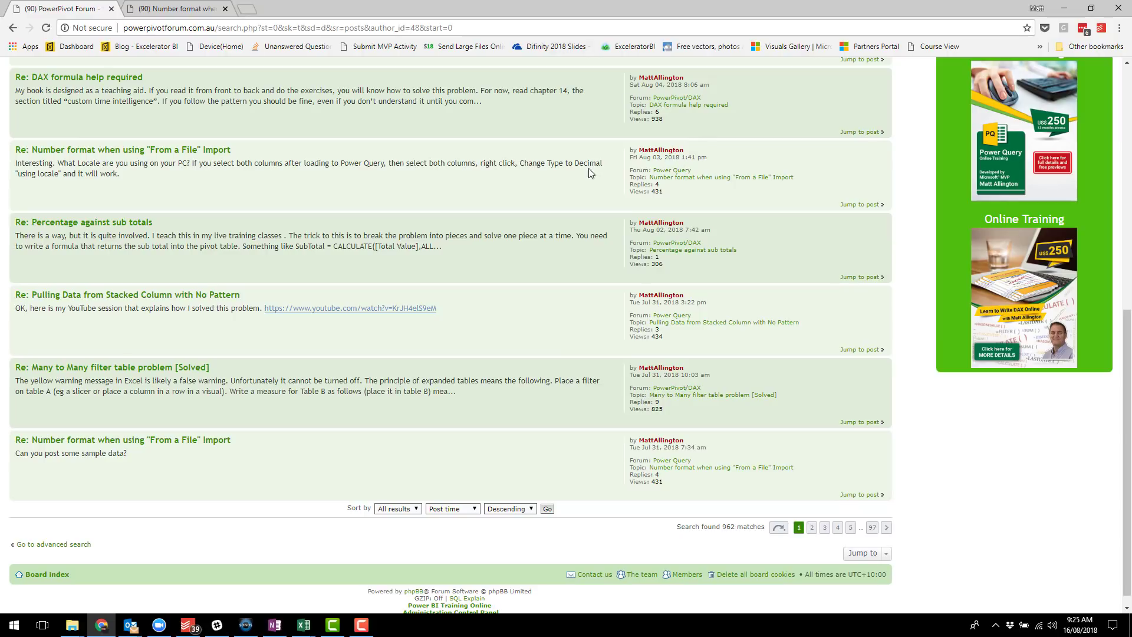
{"action": "key", "text": "alt+Tab"}
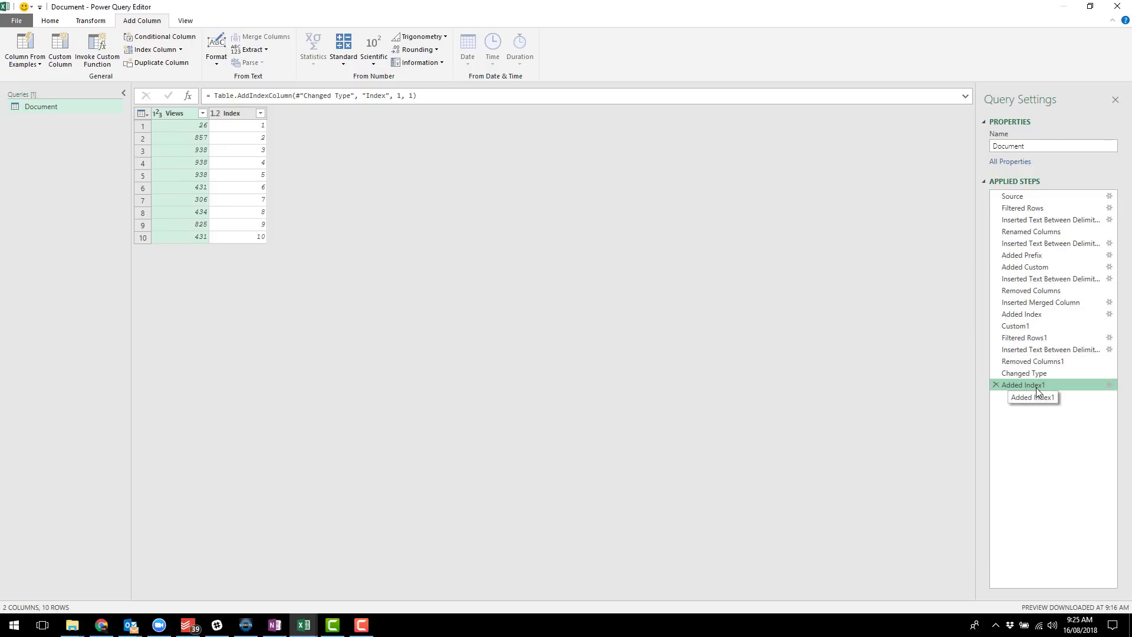
Step: Merge the query with Document (Current) on Index in both tables, then review the join formula
{"action": "left_click", "coordinate": [58, 20]}
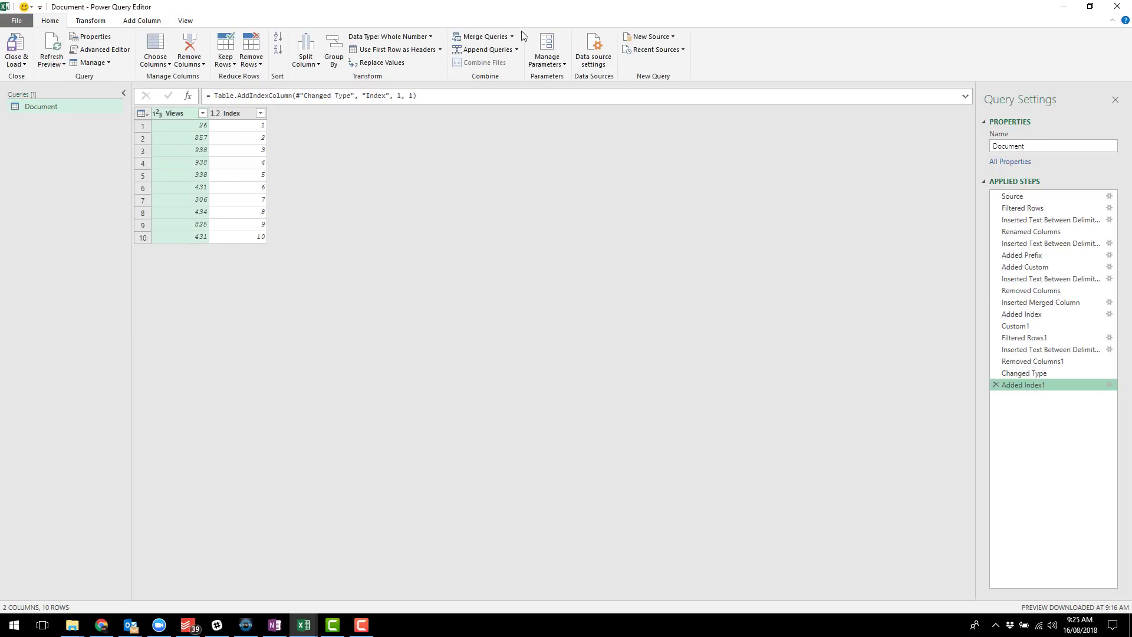
{"action": "left_click", "coordinate": [512, 37]}
{"action": "left_click", "coordinate": [515, 51]}
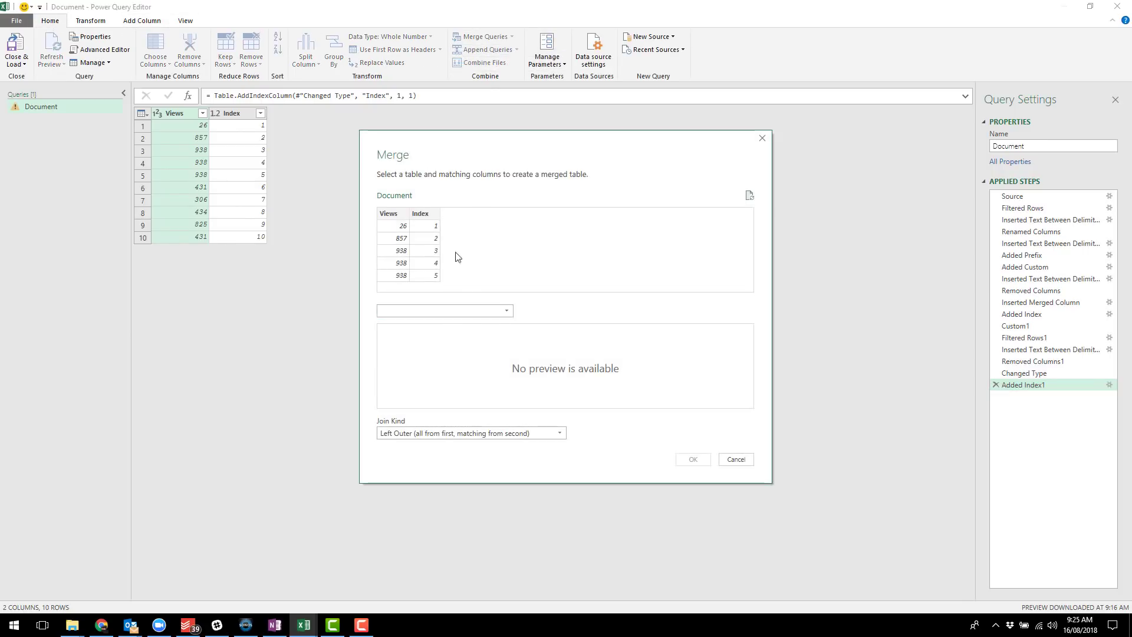
{"action": "left_click", "coordinate": [469, 310]}
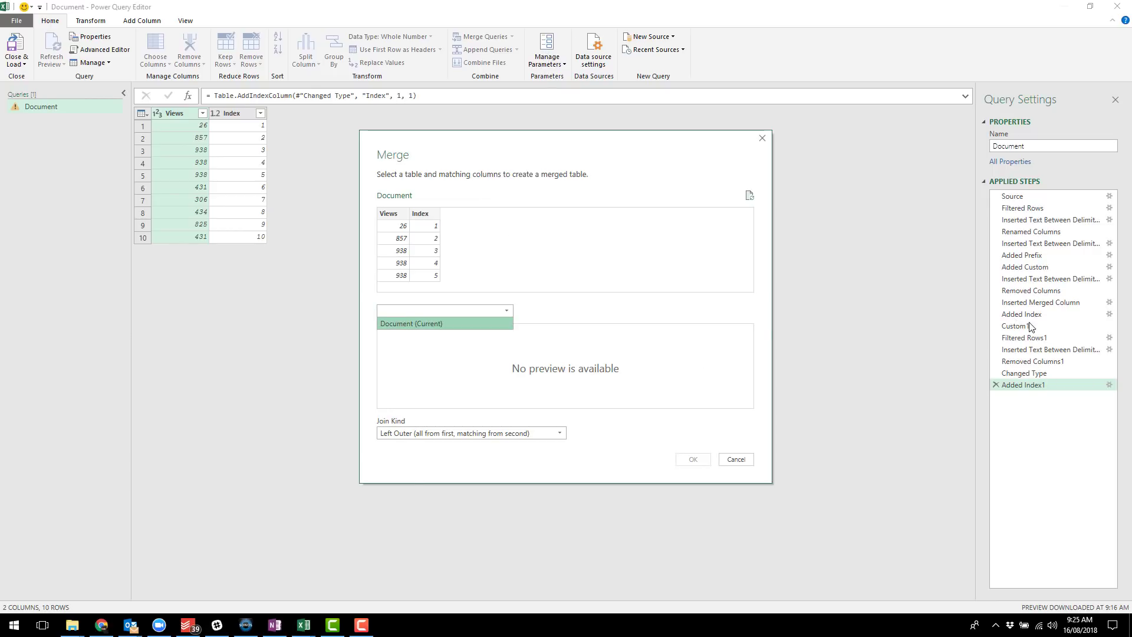
{"action": "left_click", "coordinate": [423, 325]}
{"action": "left_click", "coordinate": [423, 221]}
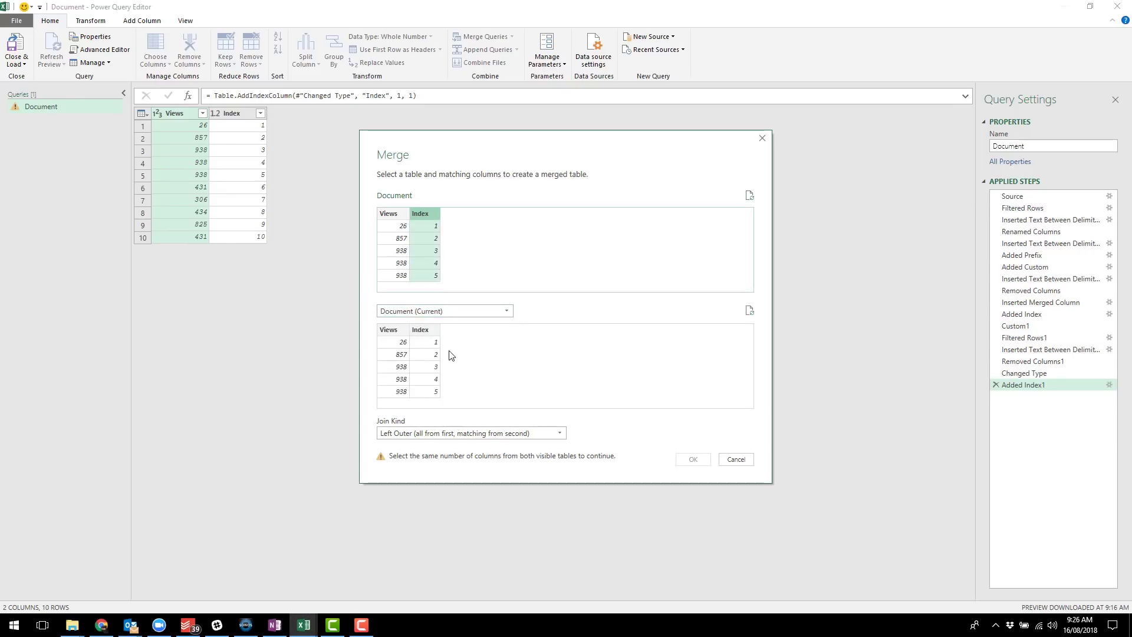
{"action": "left_click", "coordinate": [431, 341]}
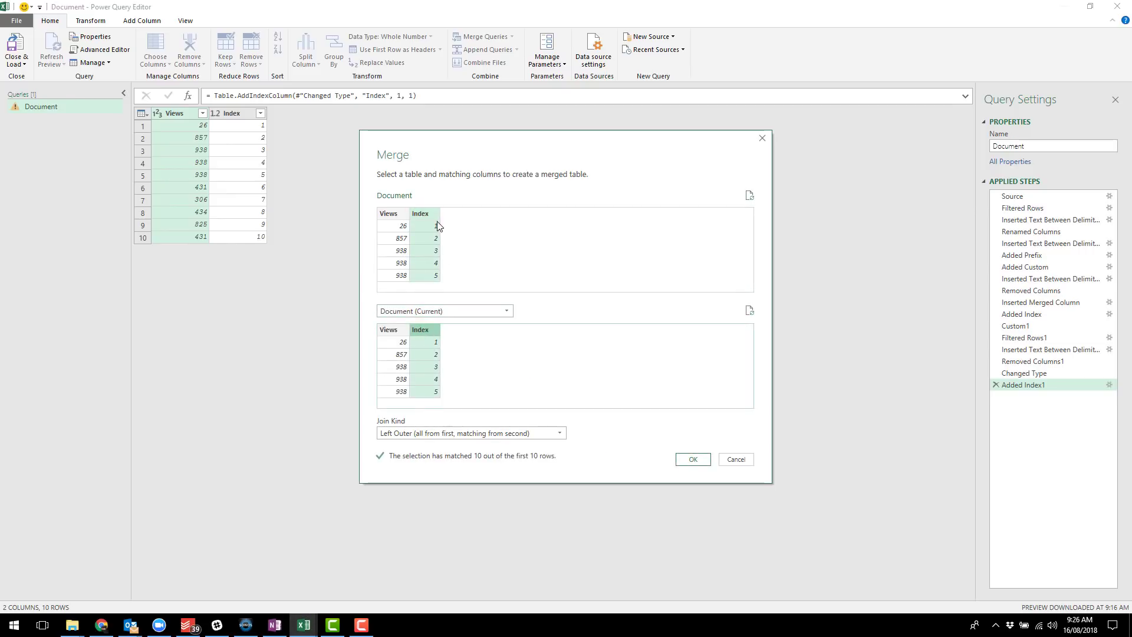
{"action": "left_click", "coordinate": [694, 464]}
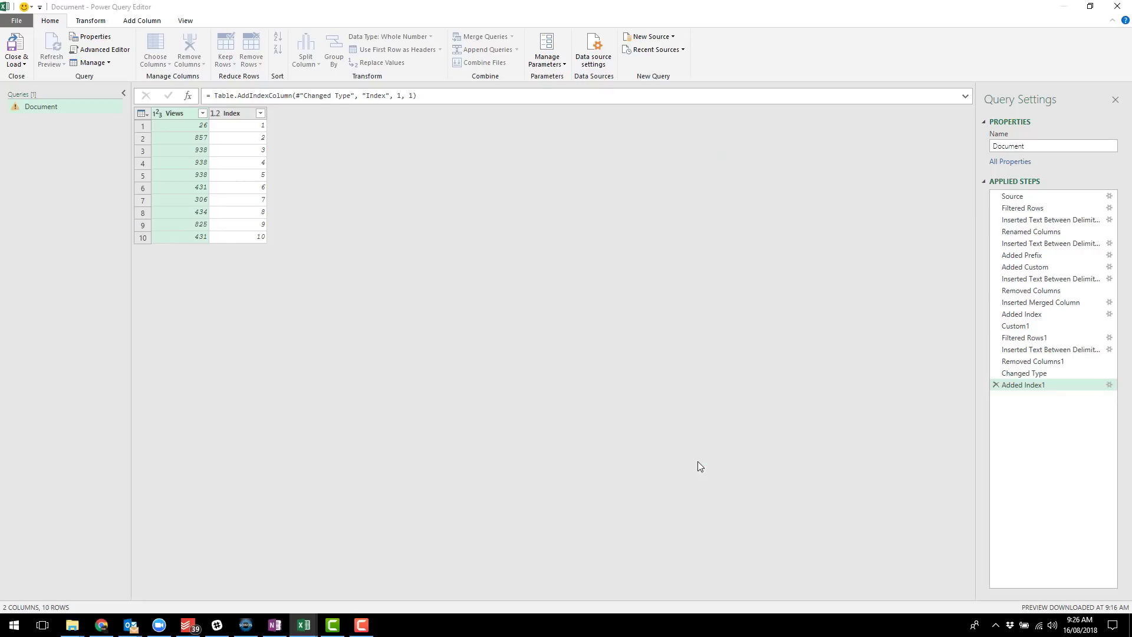
{"action": "left_click_drag", "start_coordinate": [614, 95], "coordinate": [214, 95]}
{"action": "left_click", "coordinate": [619, 97]}
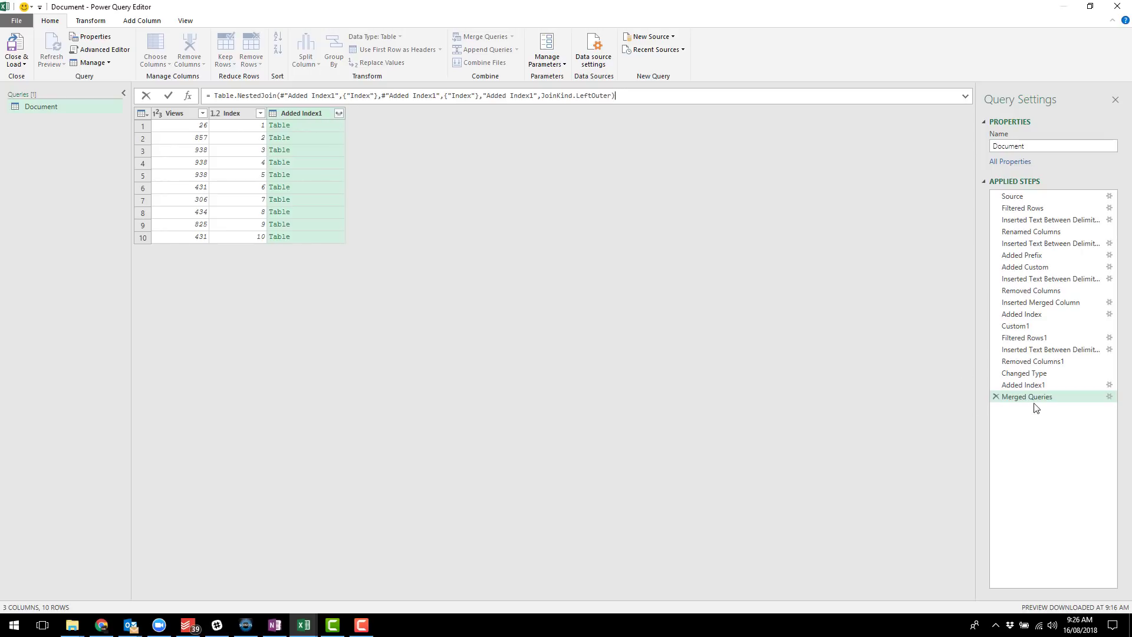
{"action": "left_click", "coordinate": [1042, 384]}
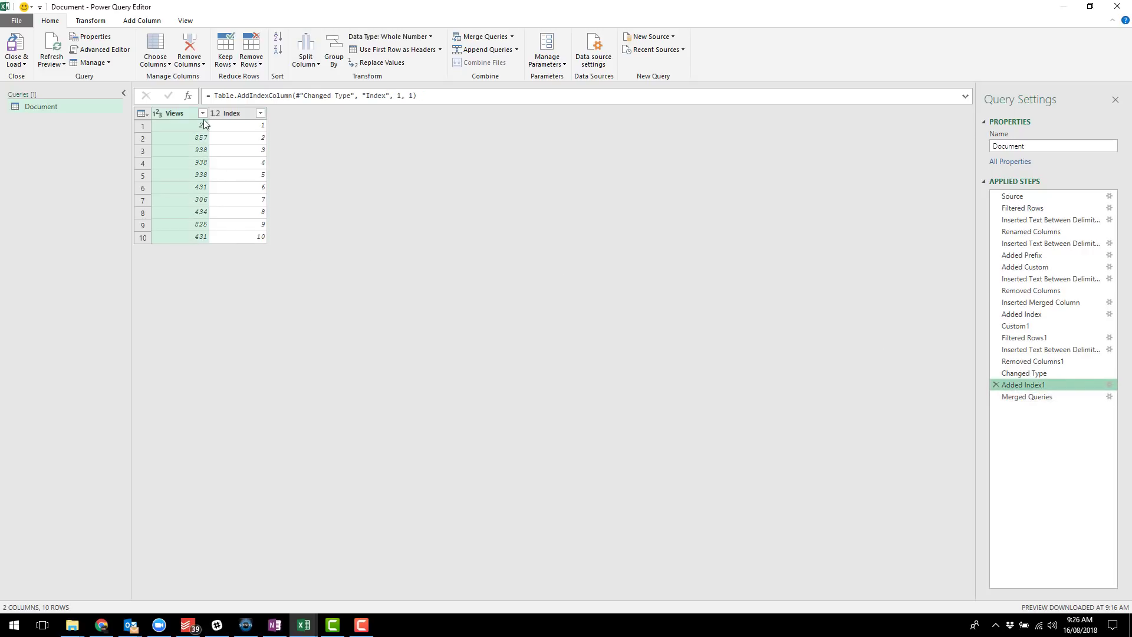
Step: Rename the Added Index step to Main
{"action": "left_click", "coordinate": [1020, 332]}
{"action": "left_click", "coordinate": [1029, 315]}
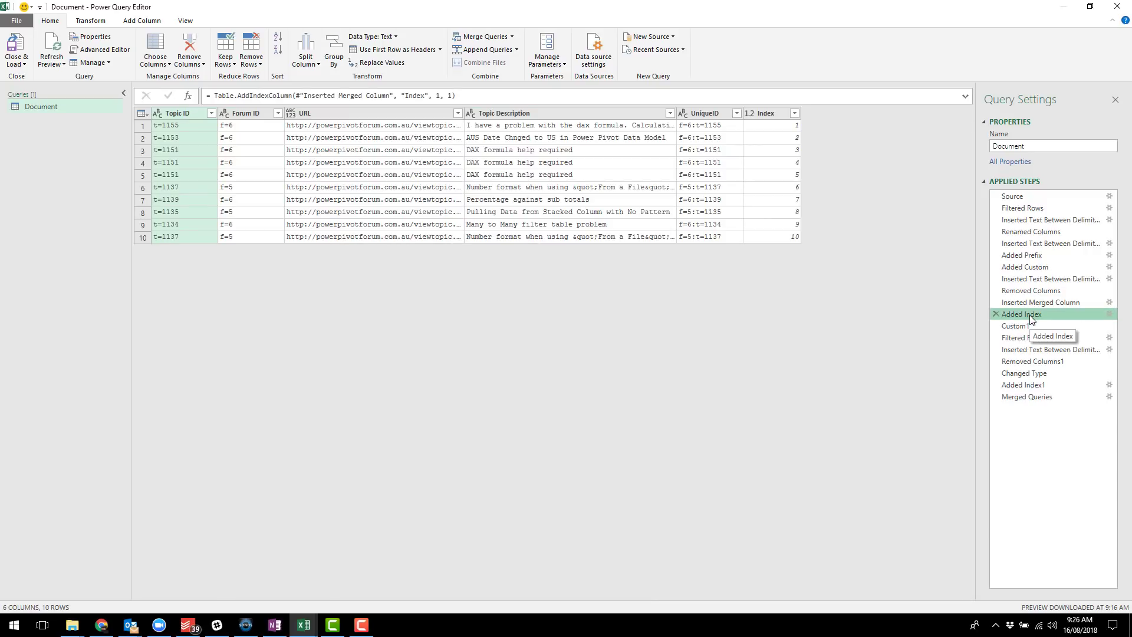
{"action": "right_click", "coordinate": [1031, 319]}
{"action": "left_click", "coordinate": [1065, 343]}
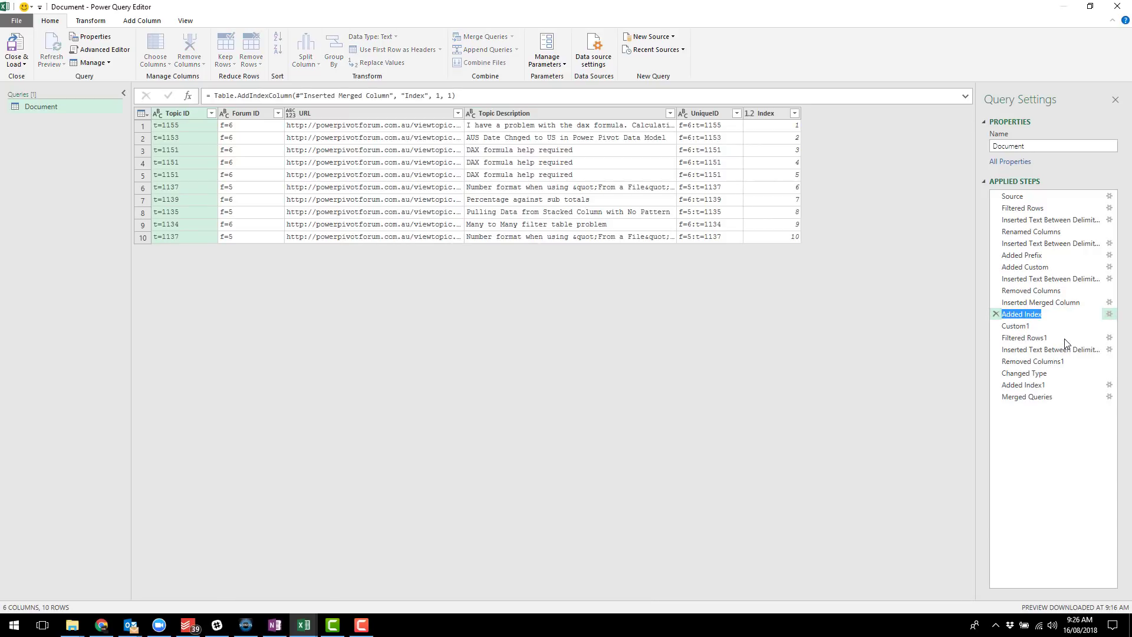
{"action": "type", "text": "Main"}
{"action": "key", "text": "Return"}
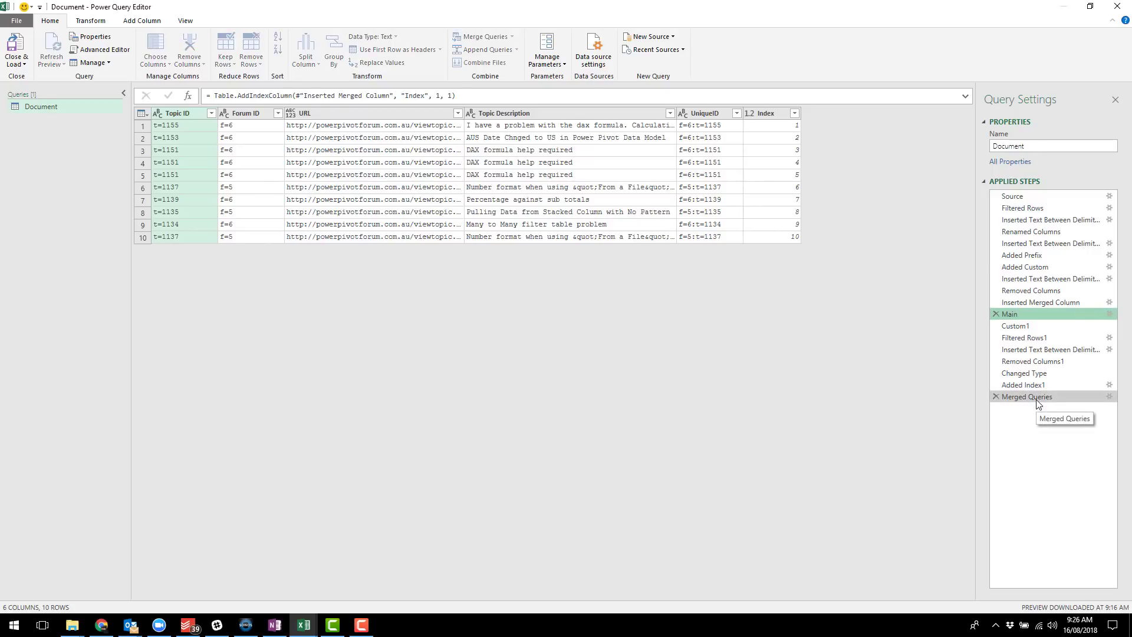
Step: Edit the Merged Queries formula so its first table is Main
{"action": "left_click", "coordinate": [1037, 400]}
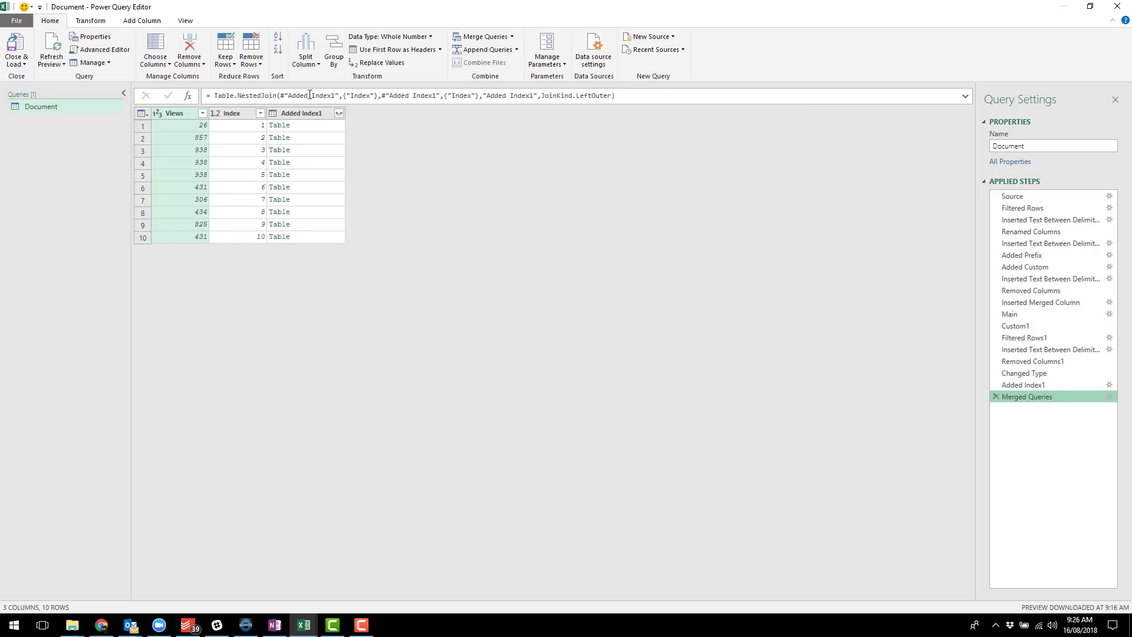
{"action": "left_click", "coordinate": [340, 98]}
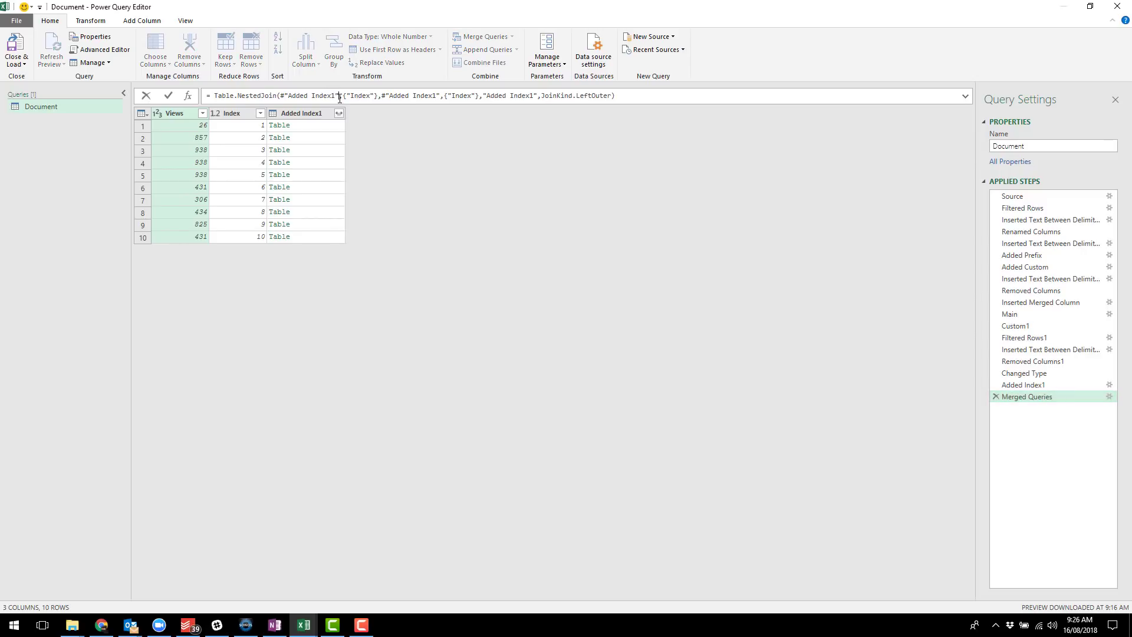
{"action": "key", "text": "shift+Left"}
{"action": "key", "text": "shift+Left"}
{"action": "key", "text": "shift+Left"}
{"action": "key", "text": "shift+Left"}
{"action": "key", "text": "shift+Left"}
{"action": "key", "text": "shift+Left"}
{"action": "key", "text": "shift+Left"}
{"action": "key", "text": "shift+Left"}
{"action": "key", "text": "shift+Left"}
{"action": "key", "text": "shift+Left"}
{"action": "key", "text": "shift+Left"}
{"action": "key", "text": "shift+Left"}
{"action": "key", "text": "shift+Left"}
{"action": "type", "text": "Main"}
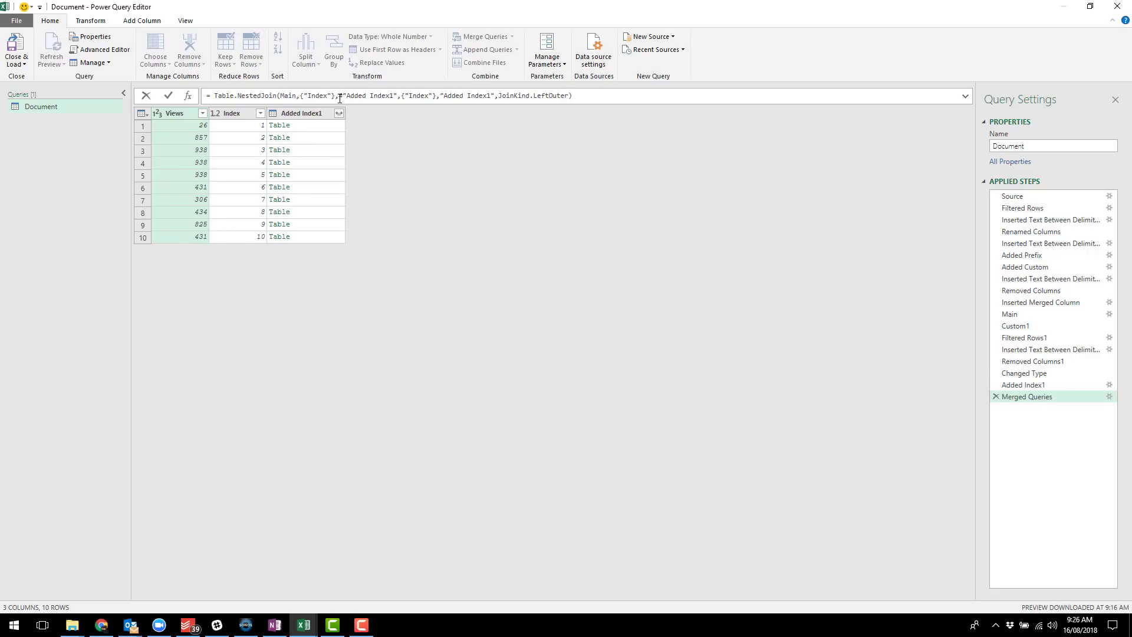
{"action": "key", "text": "Return"}
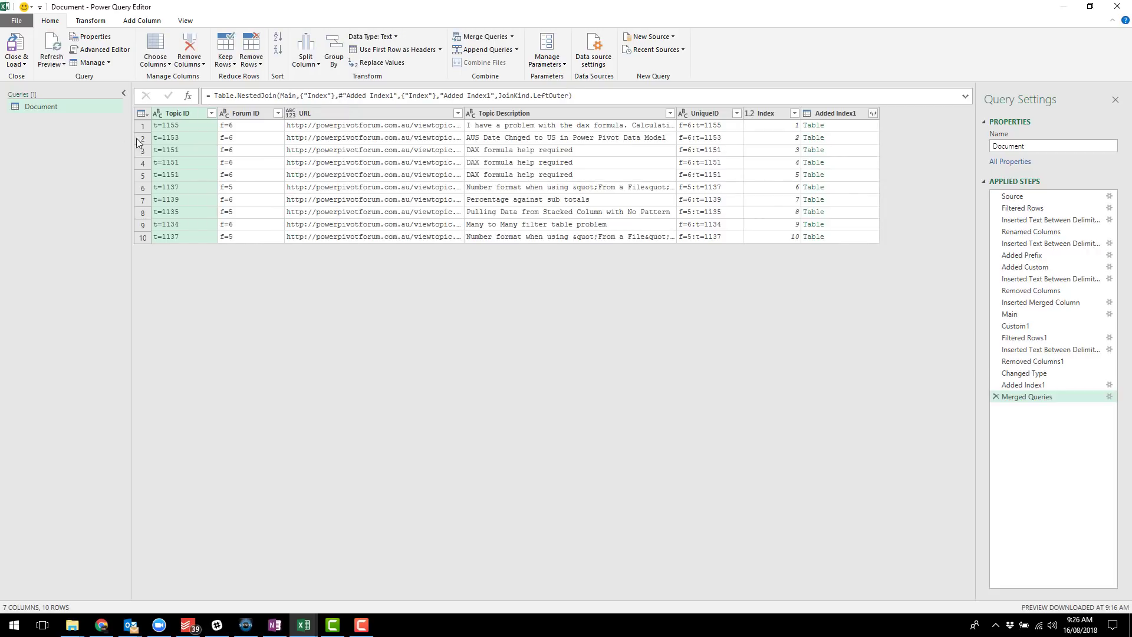
Step: Expand only Views from Added Index1 without a column-name prefix, then check views on the forum
{"action": "left_click", "coordinate": [842, 115]}
{"action": "left_click", "coordinate": [873, 113]}
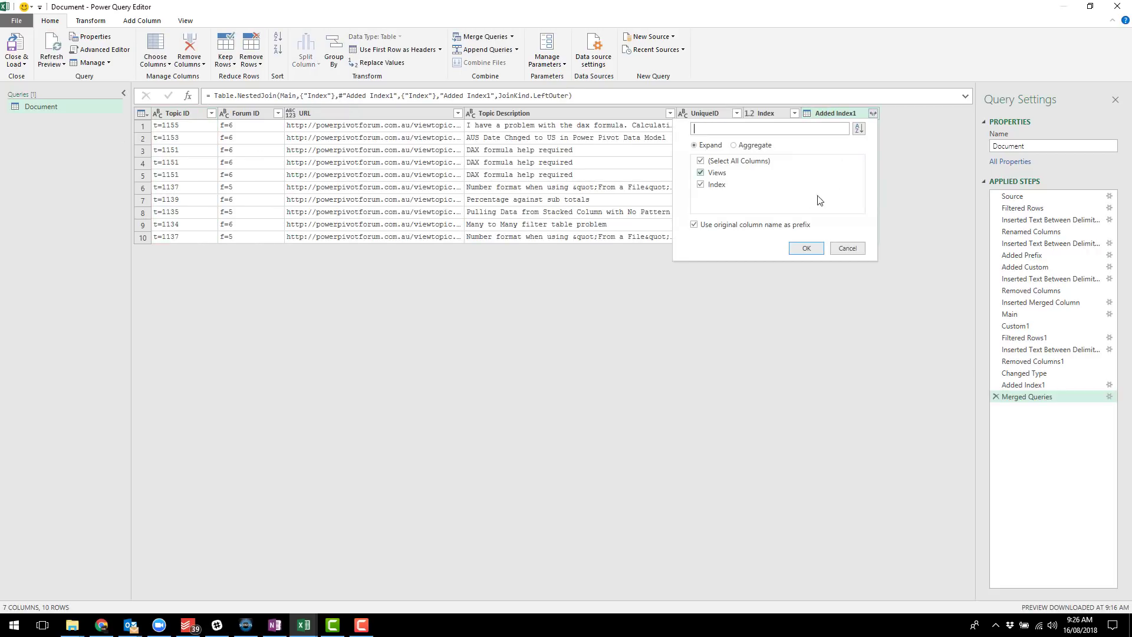
{"action": "left_click", "coordinate": [717, 185]}
{"action": "left_click", "coordinate": [731, 226]}
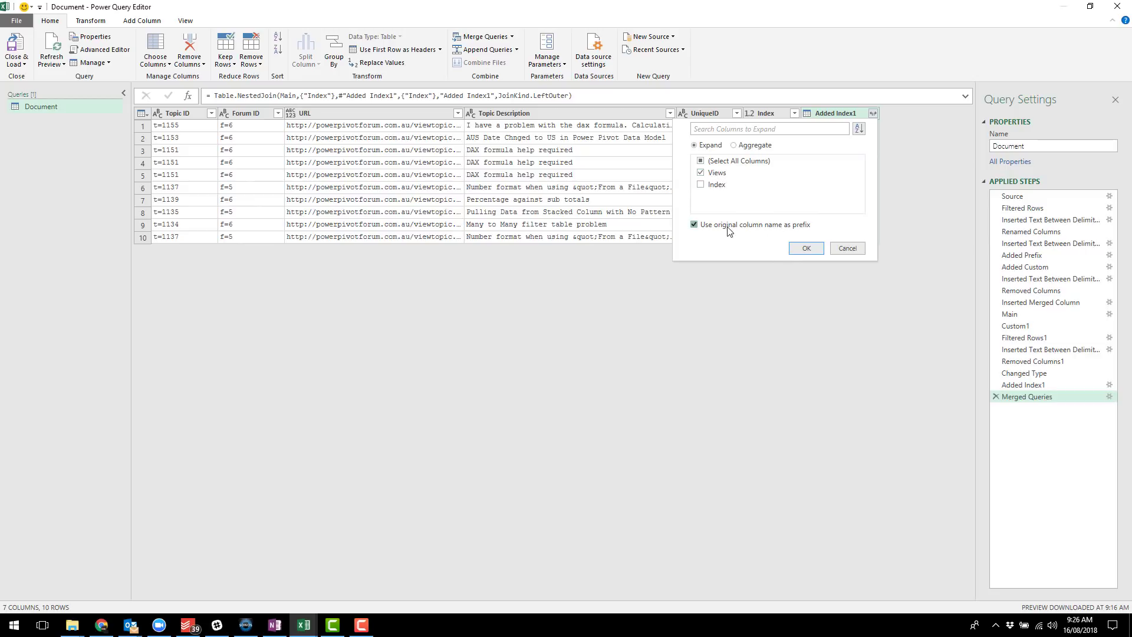
{"action": "left_click", "coordinate": [804, 249]}
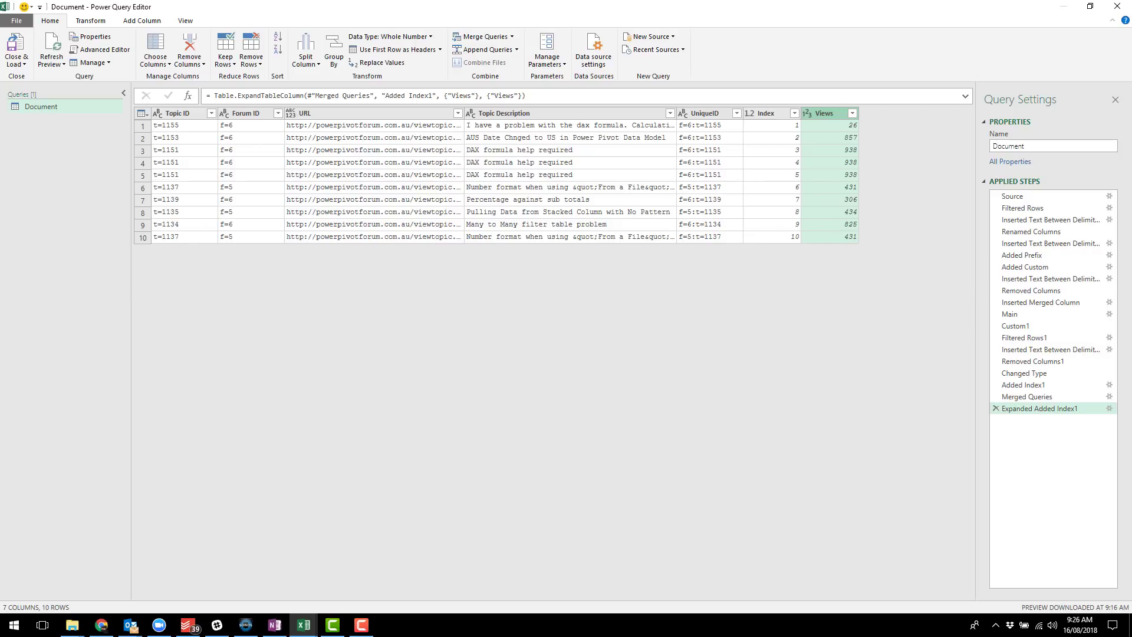
{"action": "left_click", "coordinate": [101, 626]}
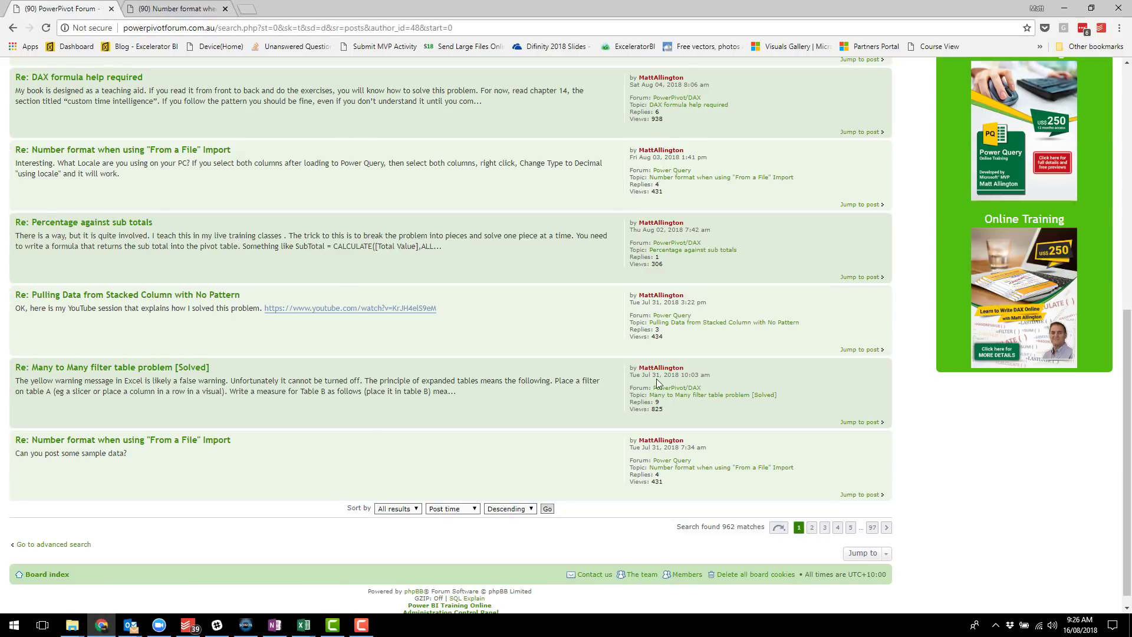
{"action": "left_click", "coordinate": [303, 626]}
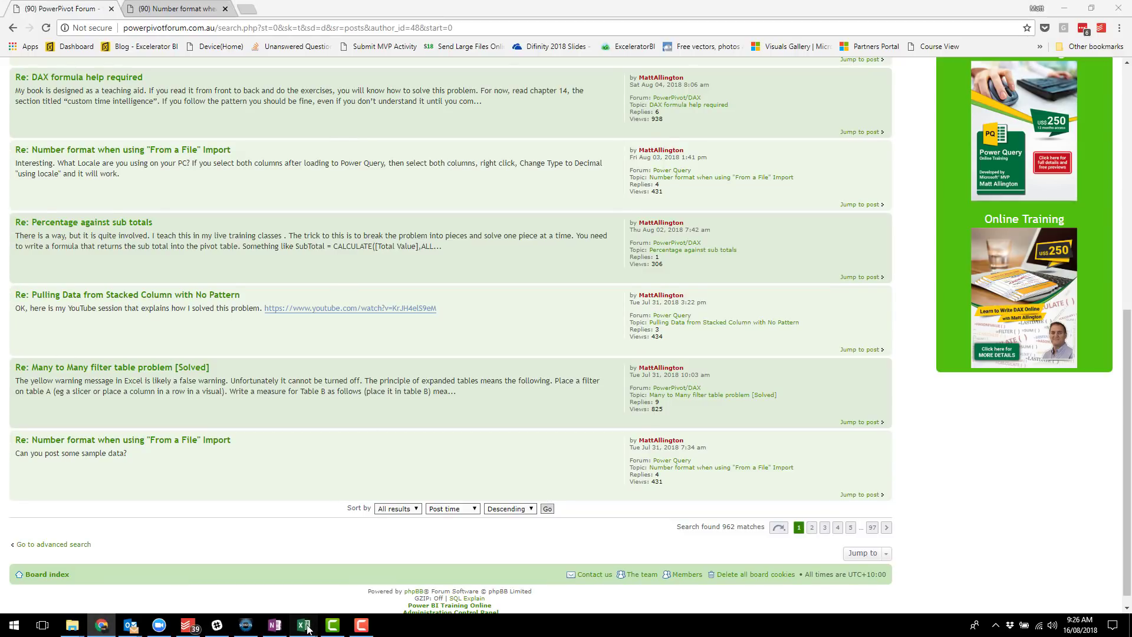
{"action": "left_click", "coordinate": [372, 595]}
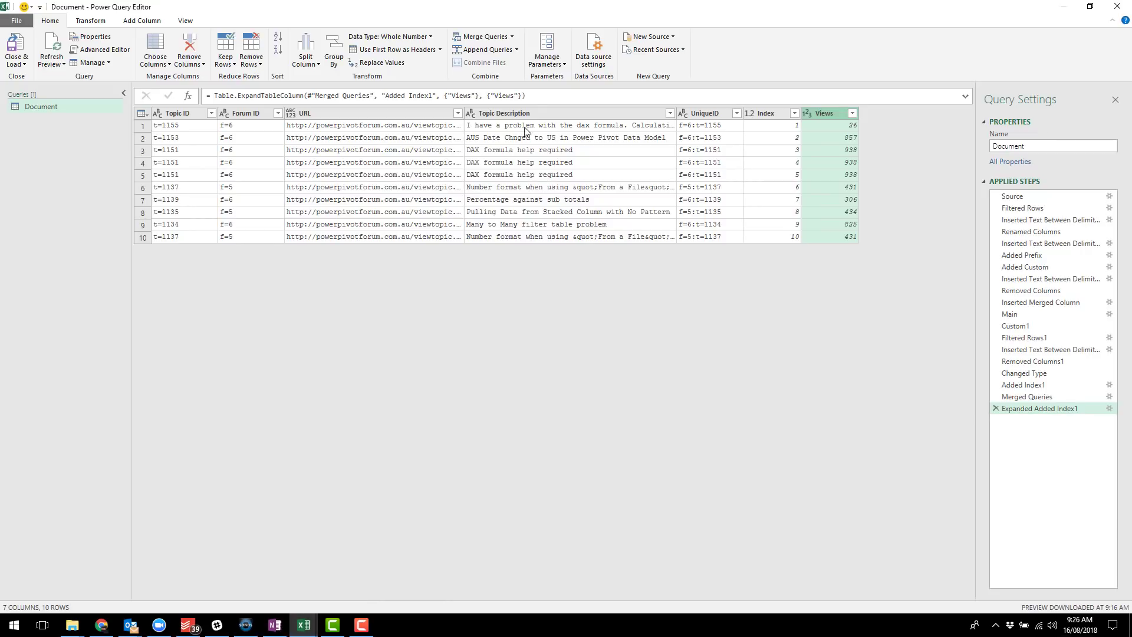
Step: Remove the Index column from the query
{"action": "left_click", "coordinate": [776, 115]}
{"action": "right_click", "coordinate": [776, 115]}
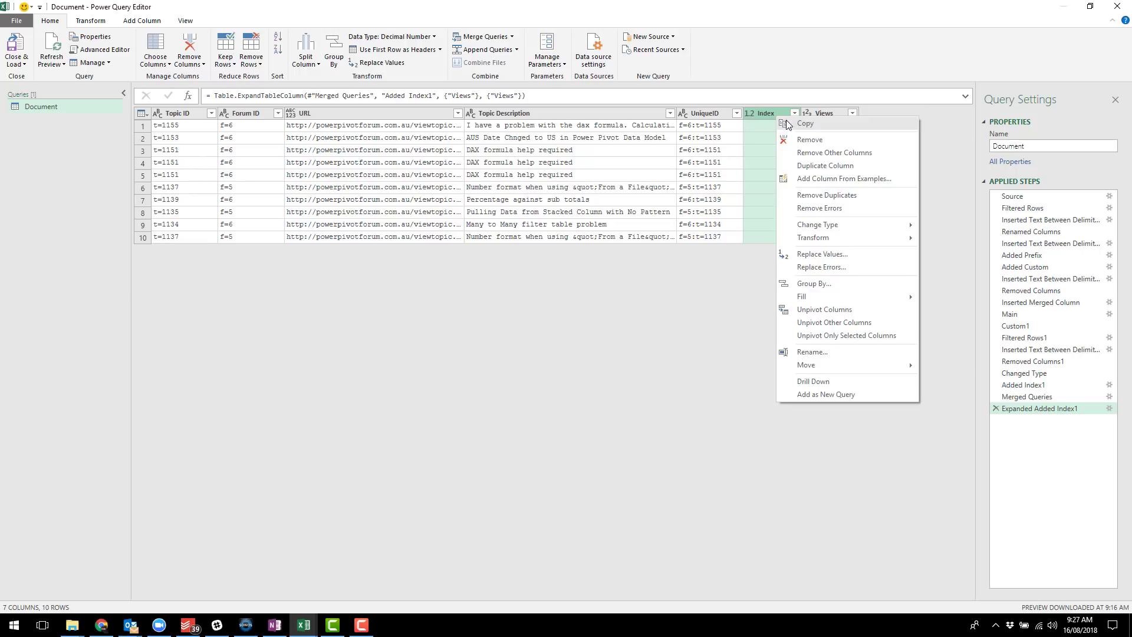
{"action": "left_click", "coordinate": [805, 140]}
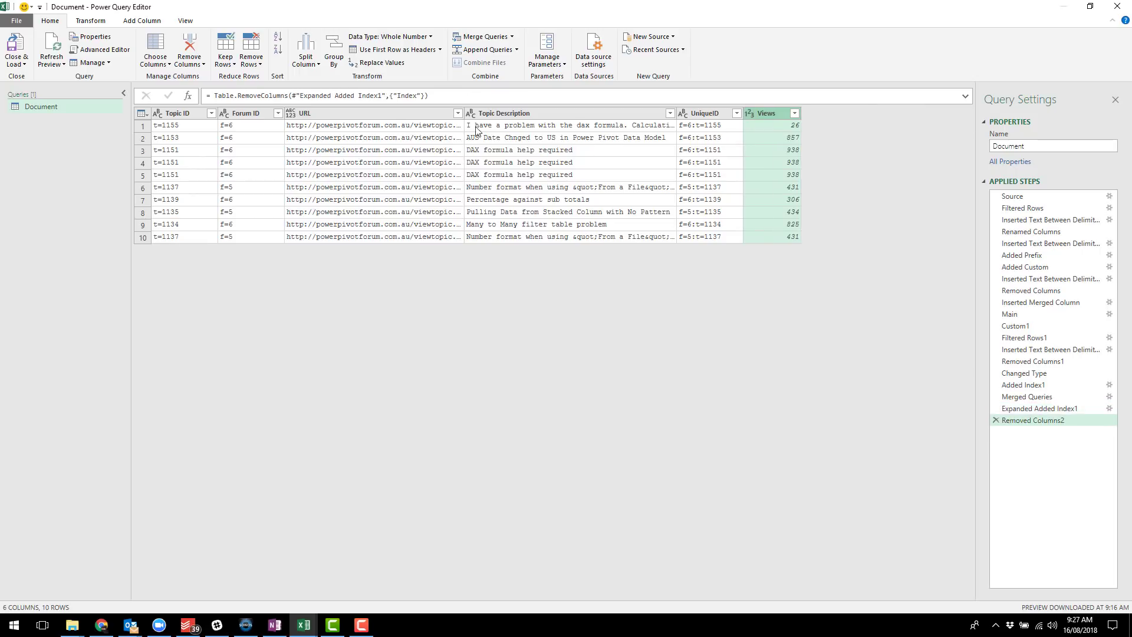
Step: Leave the URL column's data type unchanged and rename the query to fnOnePage
{"action": "left_click", "coordinate": [327, 113]}
{"action": "left_click", "coordinate": [291, 114]}
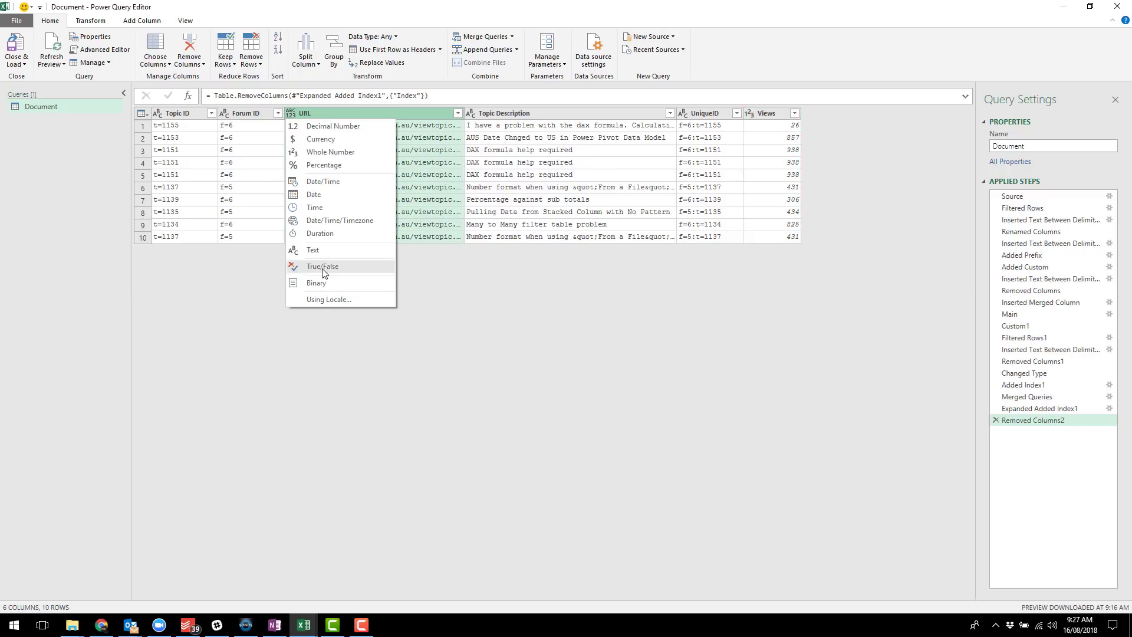
{"action": "left_click", "coordinate": [401, 125]}
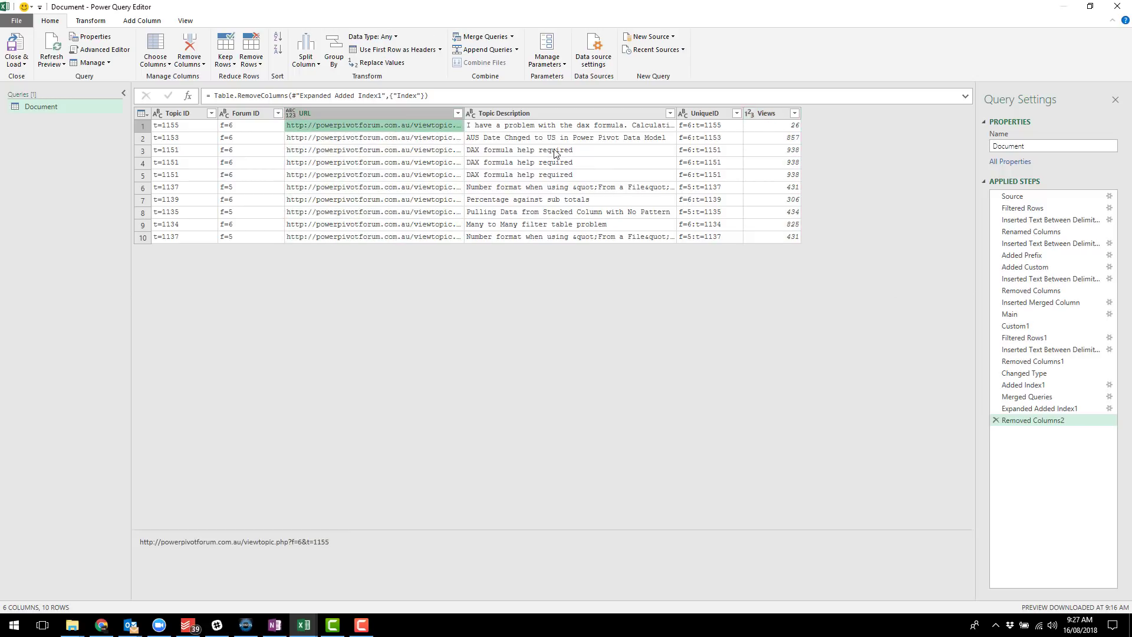
{"action": "double_click", "coordinate": [1039, 146]}
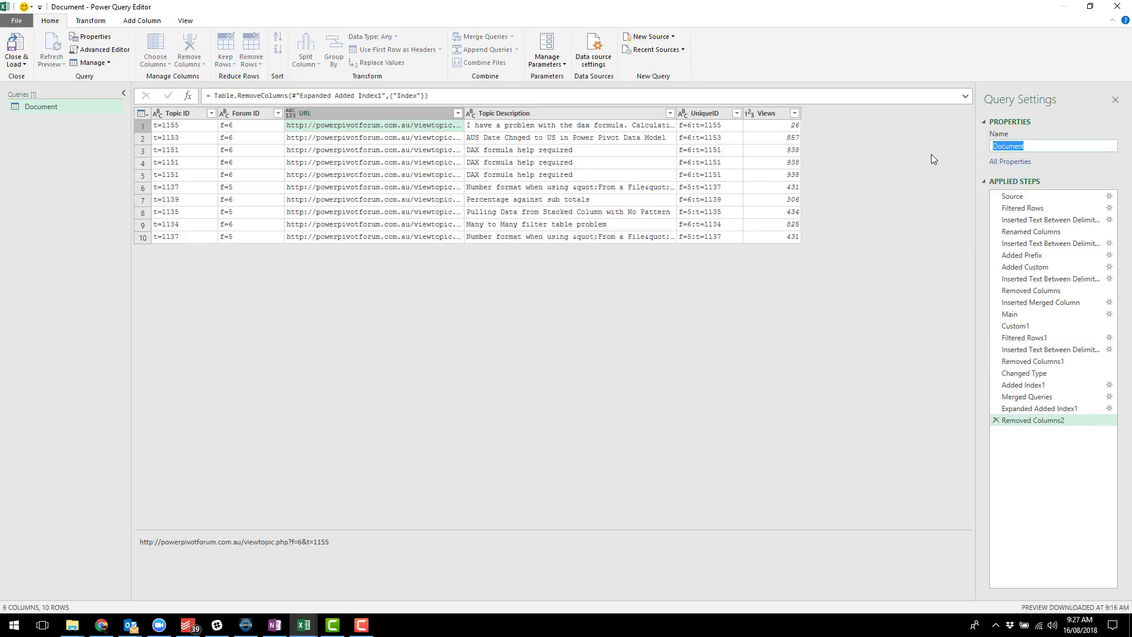
{"action": "type", "text": "fnOnePage"}
Step: In the Advanced Editor, add '(StartID)=>' on a new line above let
{"action": "left_click", "coordinate": [188, 21]}
{"action": "left_click", "coordinate": [279, 50]}
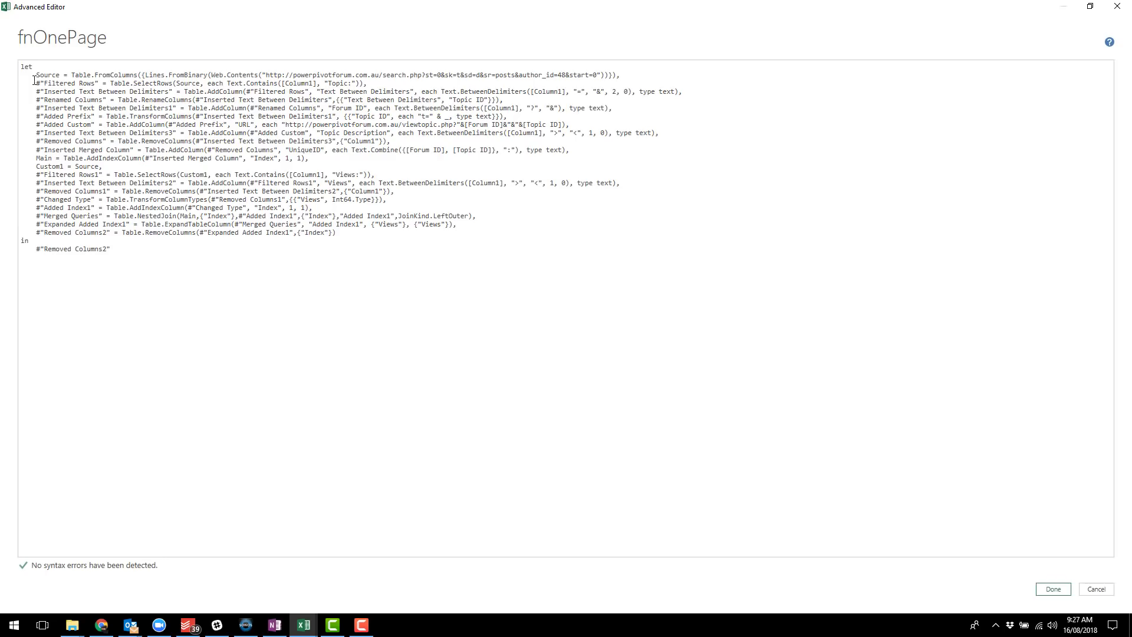
{"action": "left_click", "coordinate": [598, 86]}
{"action": "key", "text": "Return"}
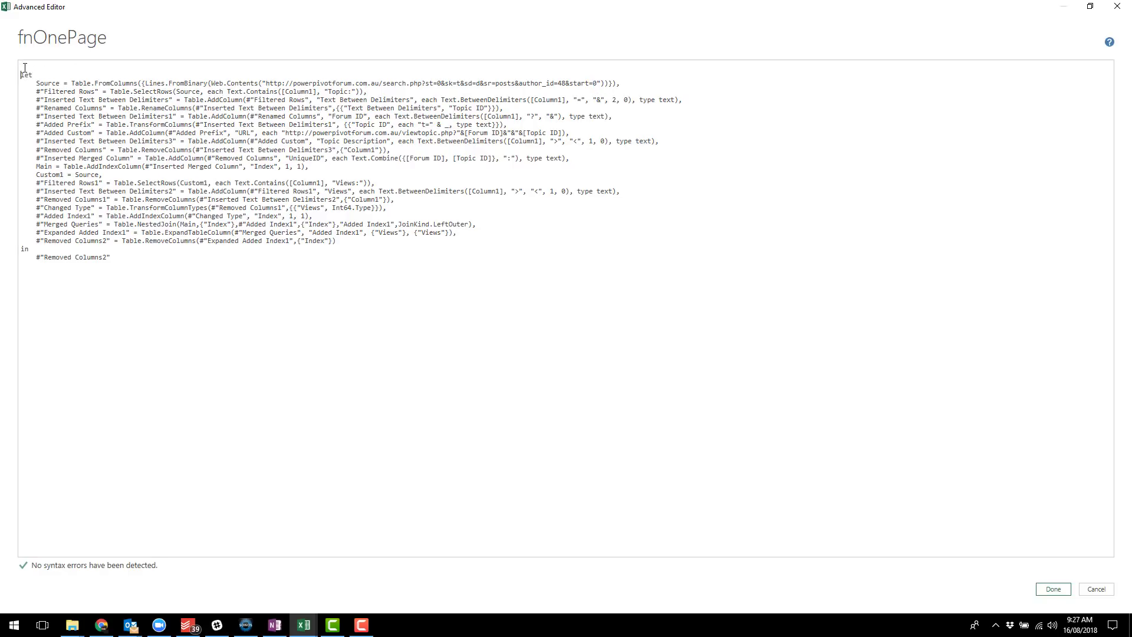
{"action": "type", "text": "(StartID)=>"}
Step: Duplicate the Source line, comment out the original, and replace the start value 0 with '&StartID'
{"action": "left_click_drag", "start_coordinate": [630, 80], "coordinate": [5, 88]}
{"action": "key", "text": "ctrl+c"}
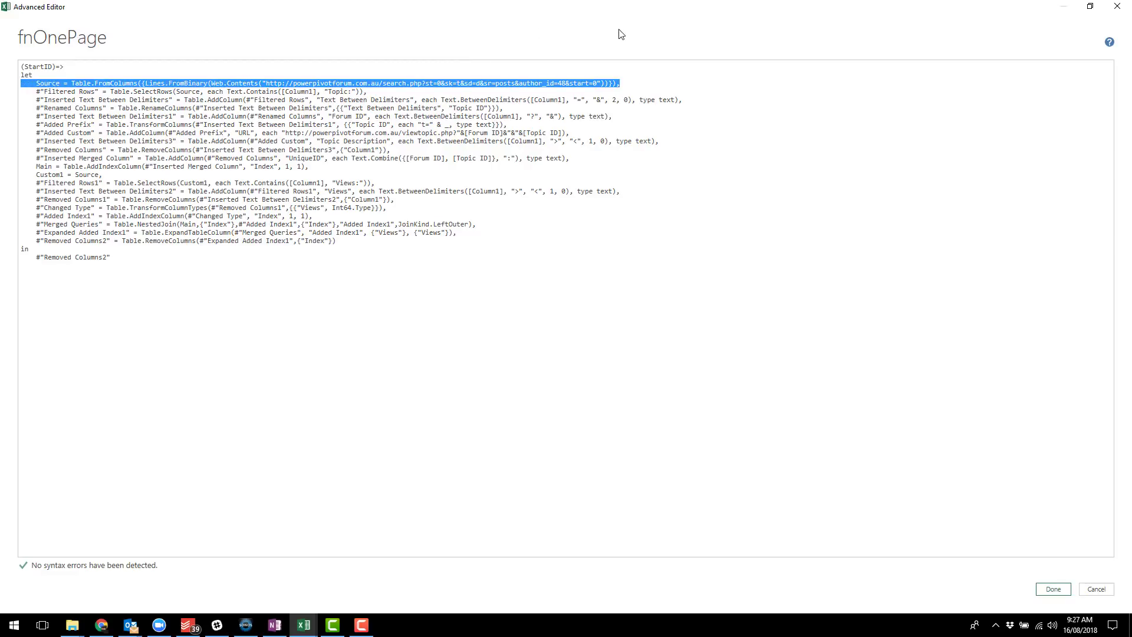
{"action": "left_click", "coordinate": [626, 80]}
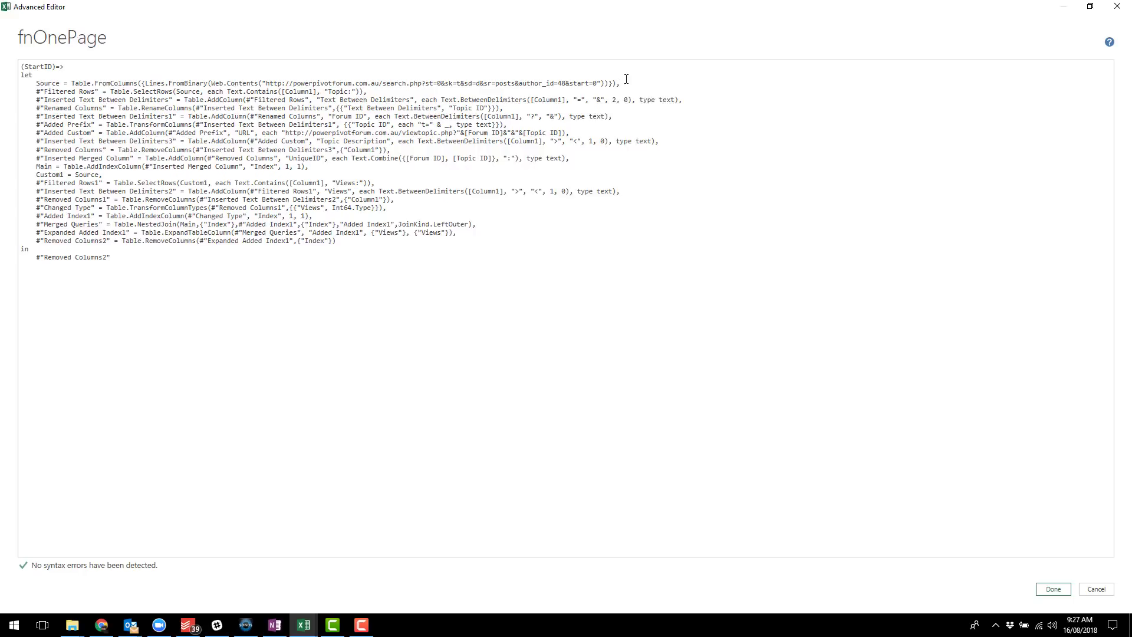
{"action": "key", "text": "Return"}
{"action": "key", "text": "ctrl+v"}
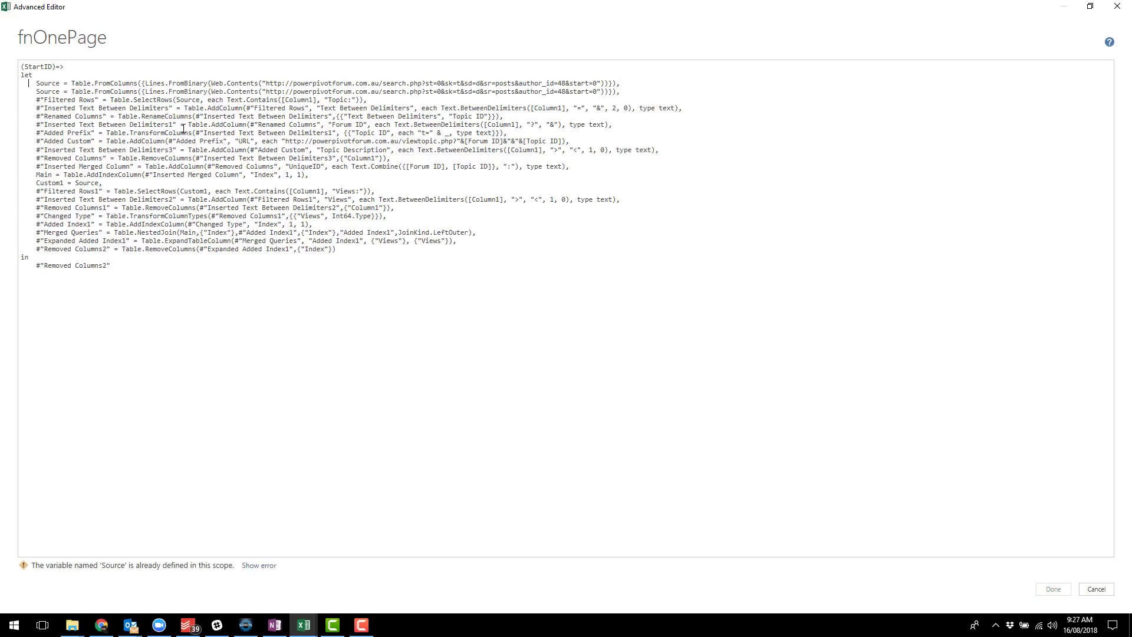
{"action": "key", "text": "Up"}
{"action": "key", "text": "Home"}
{"action": "type", "text": "//"}
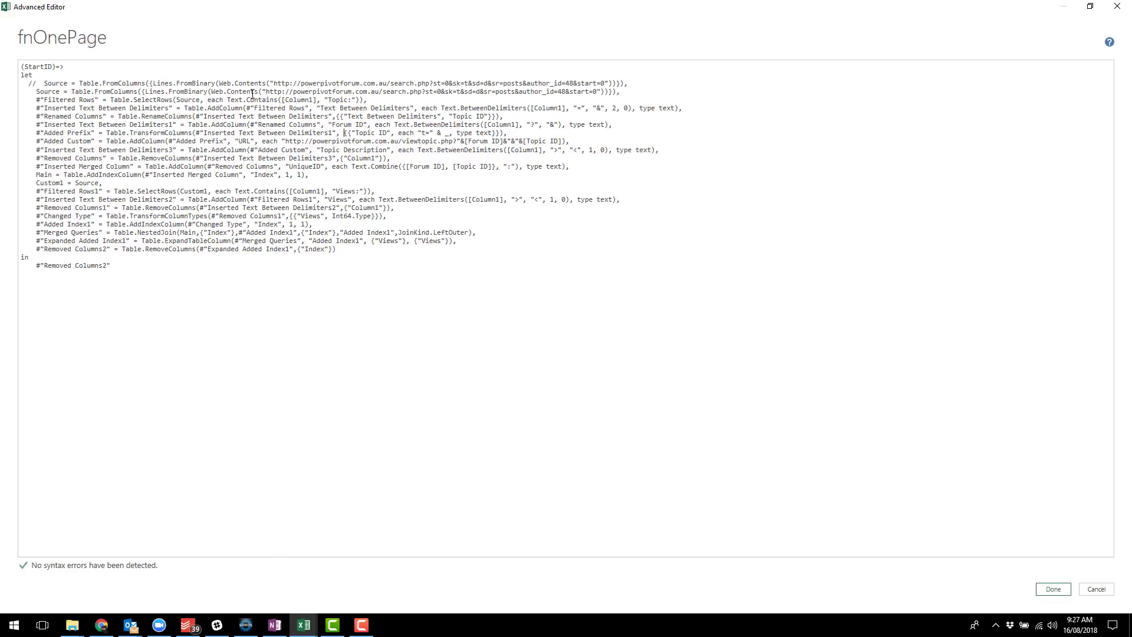
{"action": "left_click", "coordinate": [593, 92]}
{"action": "key", "text": "Delete"}
{"action": "type", "text": "&StartID"}
Step: Save the function code and invoke fnOnePage with StartID 11
{"action": "left_click", "coordinate": [1053, 589]}
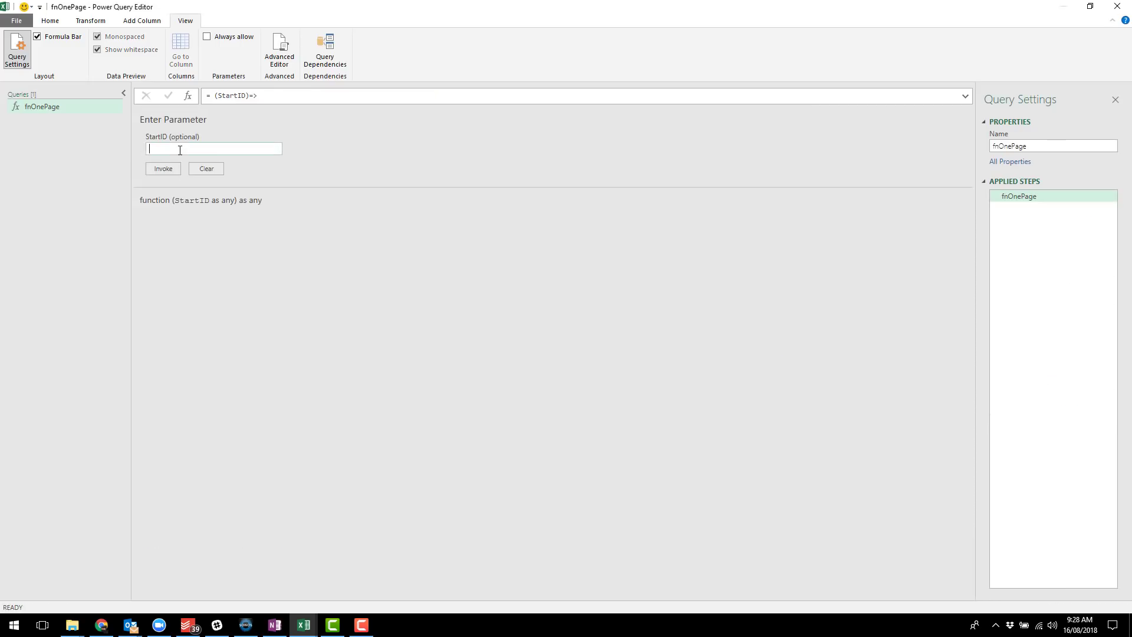
{"action": "type", "text": "10"}
{"action": "key", "text": "BackSpace"}
{"action": "type", "text": "1"}
{"action": "left_click", "coordinate": [170, 165]}
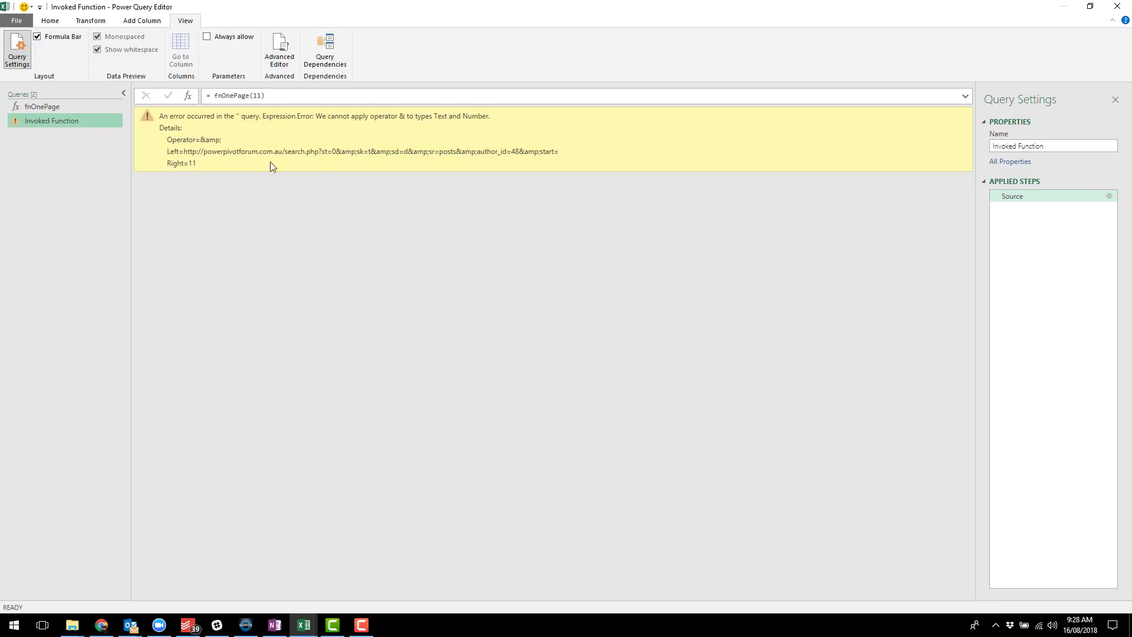
Step: Delete the failed Invoked Function query and return to fnOnePage
{"action": "right_click", "coordinate": [55, 119]}
{"action": "left_click", "coordinate": [87, 157]}
{"action": "left_click", "coordinate": [622, 330]}
{"action": "left_click", "coordinate": [55, 108]}
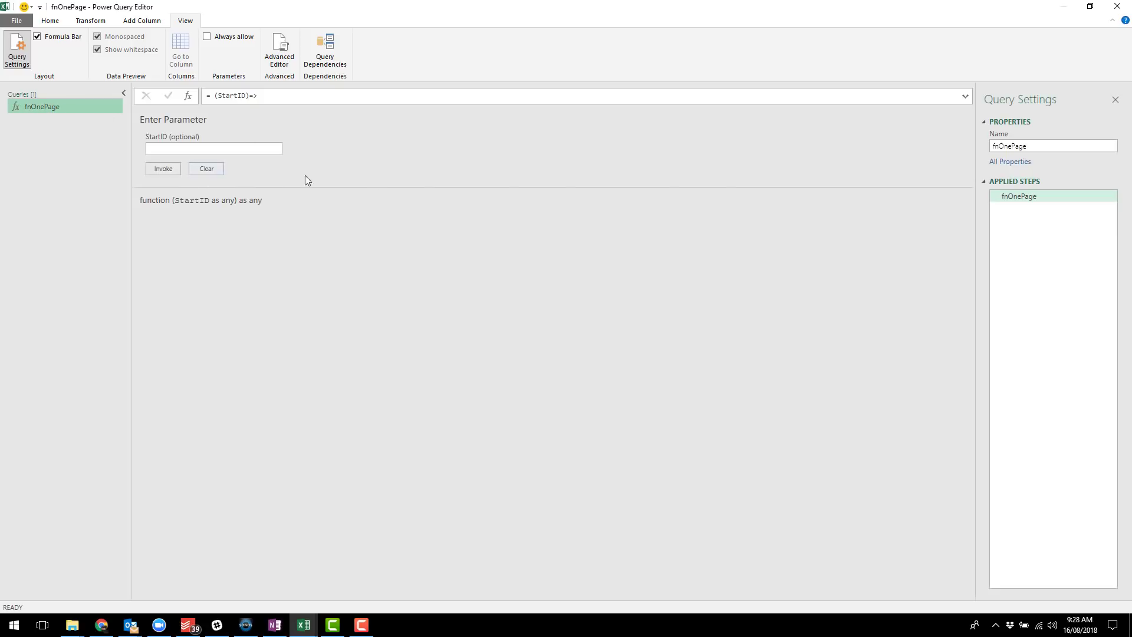
Step: Declare the parameter as '(StartID as text)=>' and invoke fnOnePage with 11
{"action": "left_click", "coordinate": [246, 97]}
{"action": "type", "text": "as text"}
{"action": "key", "text": "Return"}
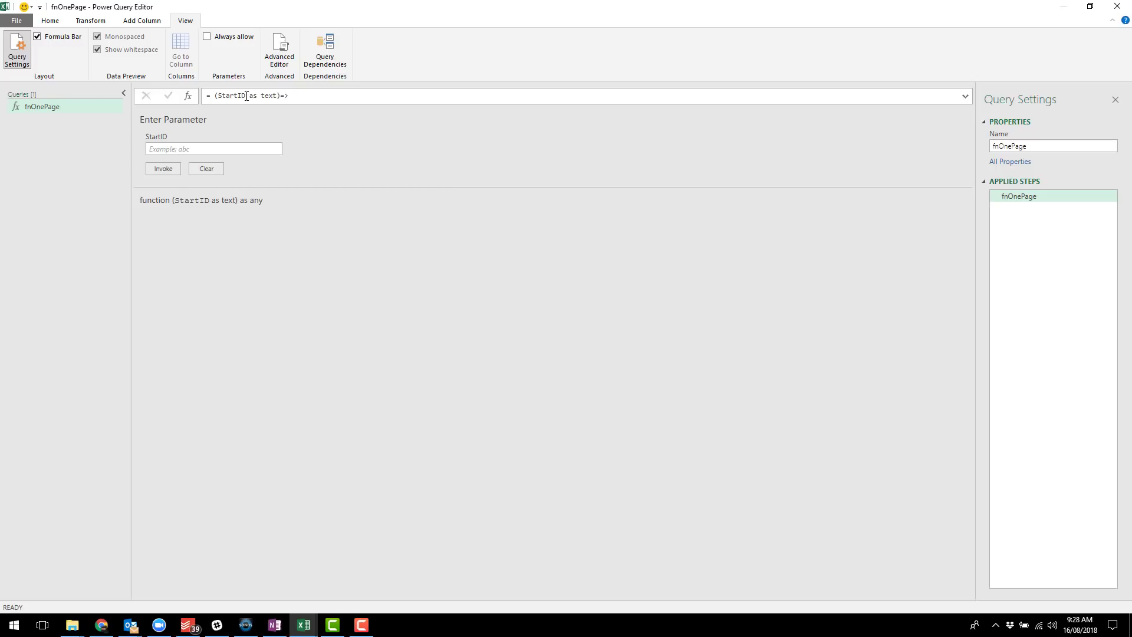
{"action": "left_click", "coordinate": [185, 147]}
{"action": "type", "text": "11"}
{"action": "left_click", "coordinate": [175, 167]}
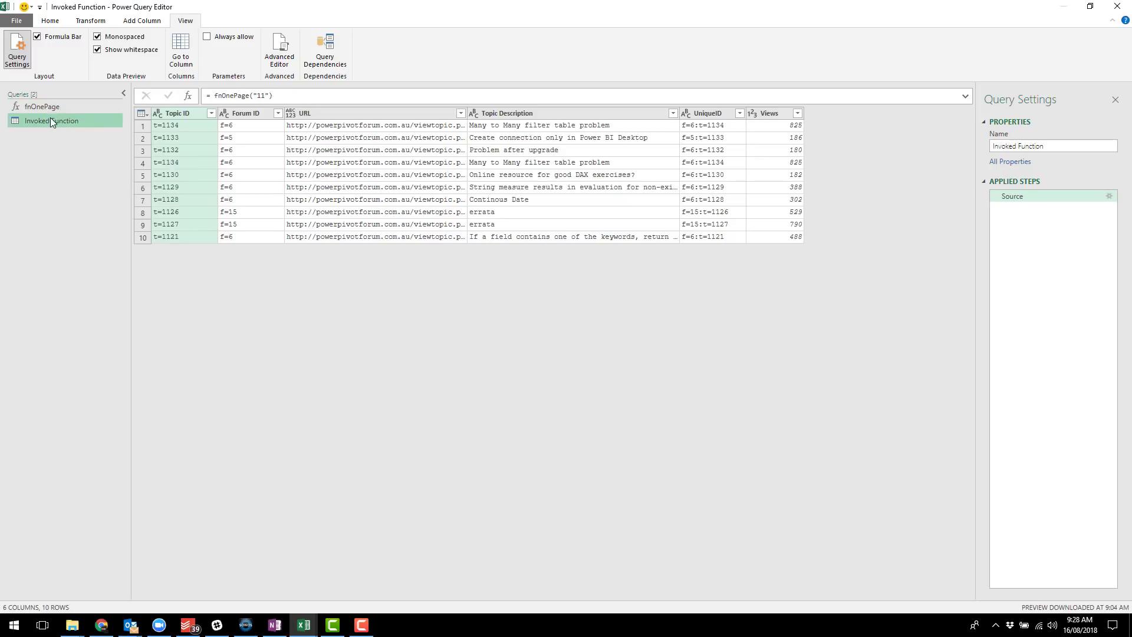
Step: Test the invoked function with start values 21, 31 and back to 11
{"action": "left_click", "coordinate": [263, 96]}
{"action": "key", "text": "Return"}
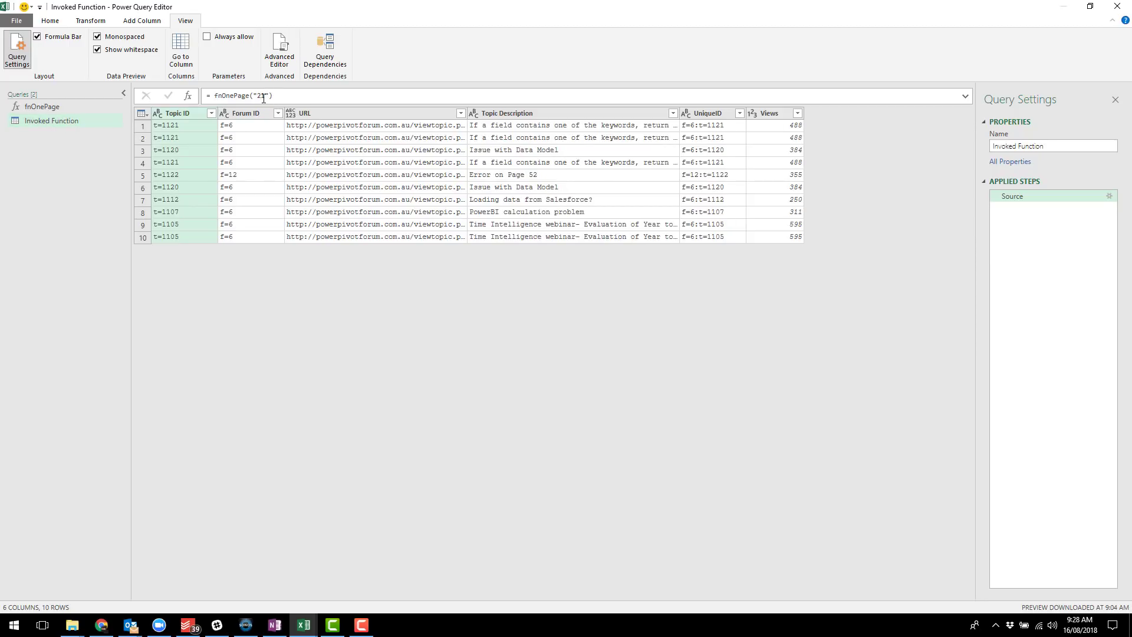
{"action": "left_click", "coordinate": [264, 96]}
{"action": "key", "text": "BackSpace"}
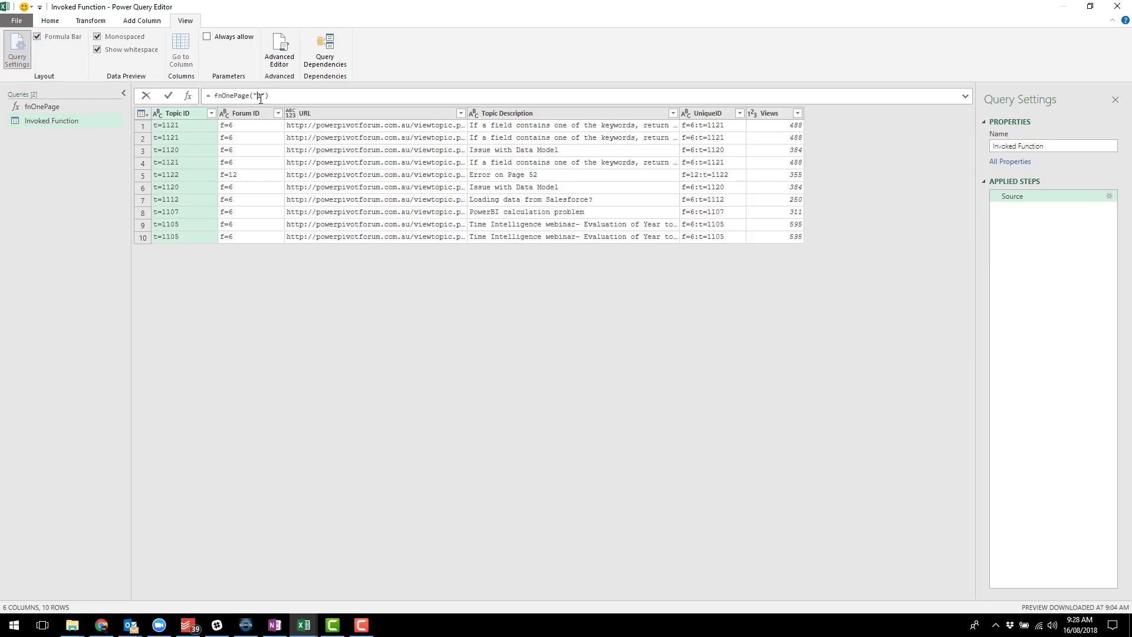
{"action": "type", "text": "3"}
{"action": "key", "text": "Return"}
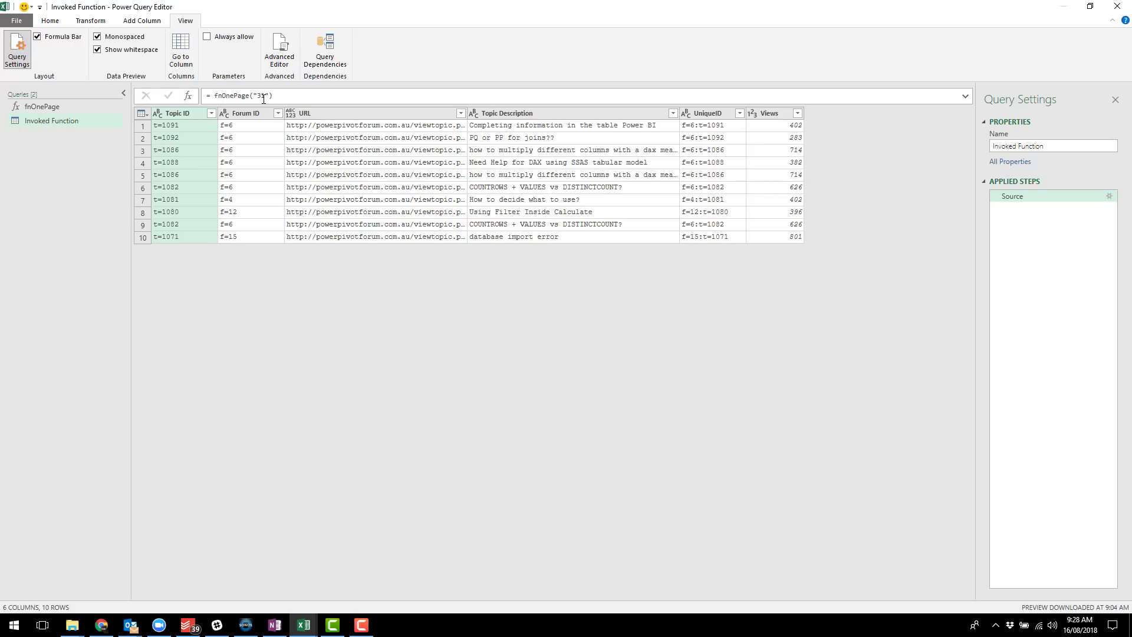
{"action": "left_click", "coordinate": [263, 96]}
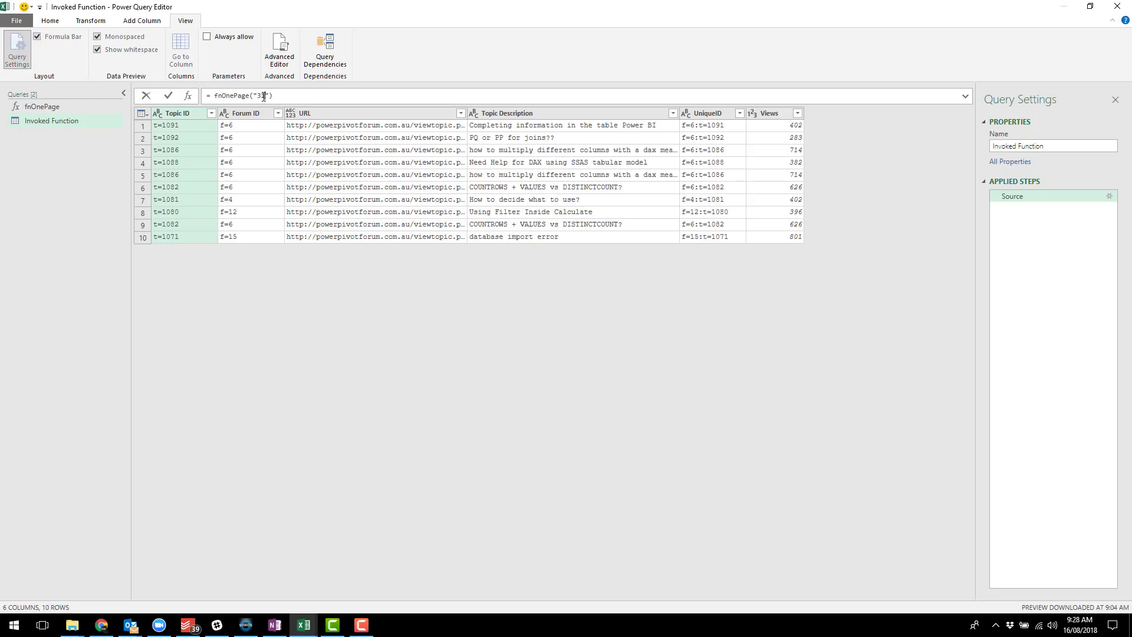
{"action": "key", "text": "BackSpace"}
{"action": "type", "text": "1"}
{"action": "key", "text": "Return"}
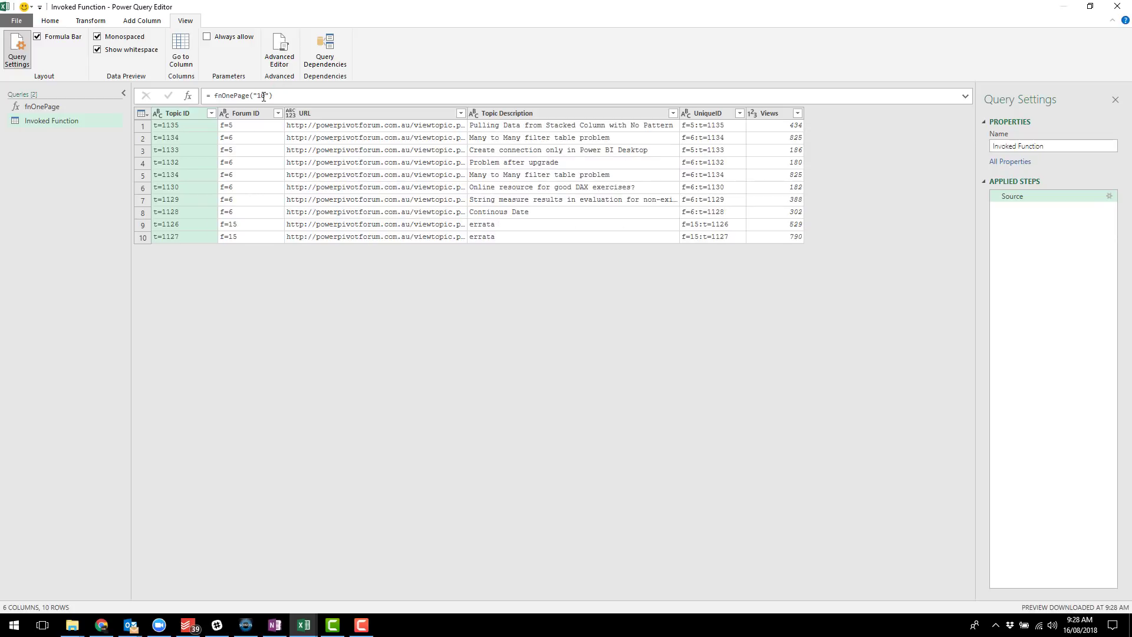
Step: Choose to delete the Invoked Function test query
{"action": "right_click", "coordinate": [53, 124]}
{"action": "left_click", "coordinate": [86, 175]}
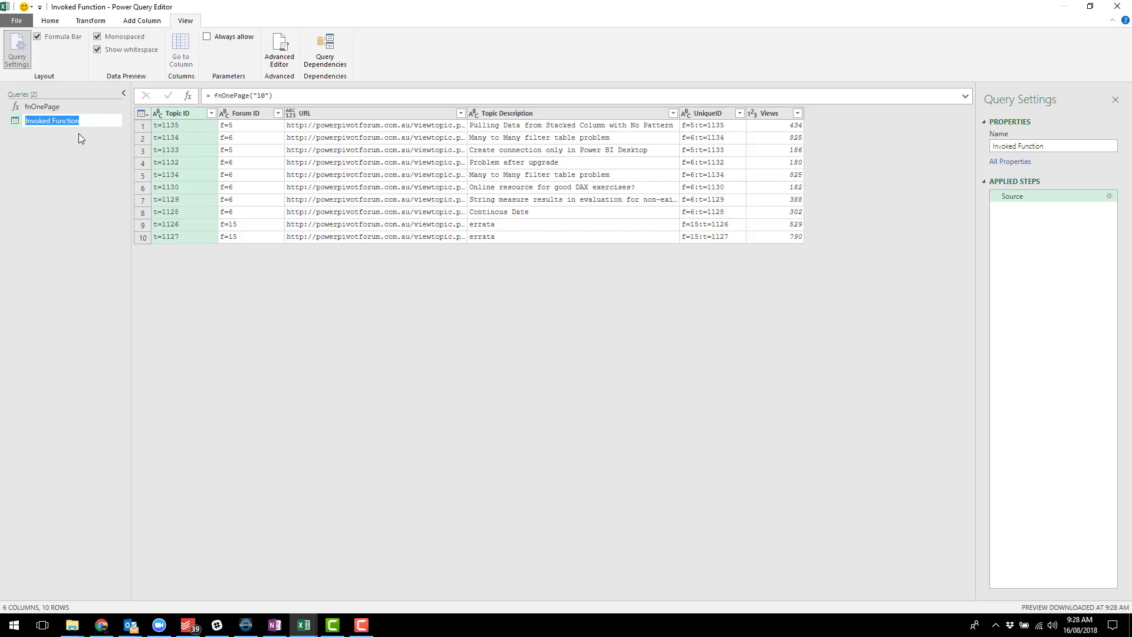
{"action": "right_click", "coordinate": [70, 124]}
{"action": "left_click", "coordinate": [105, 161]}
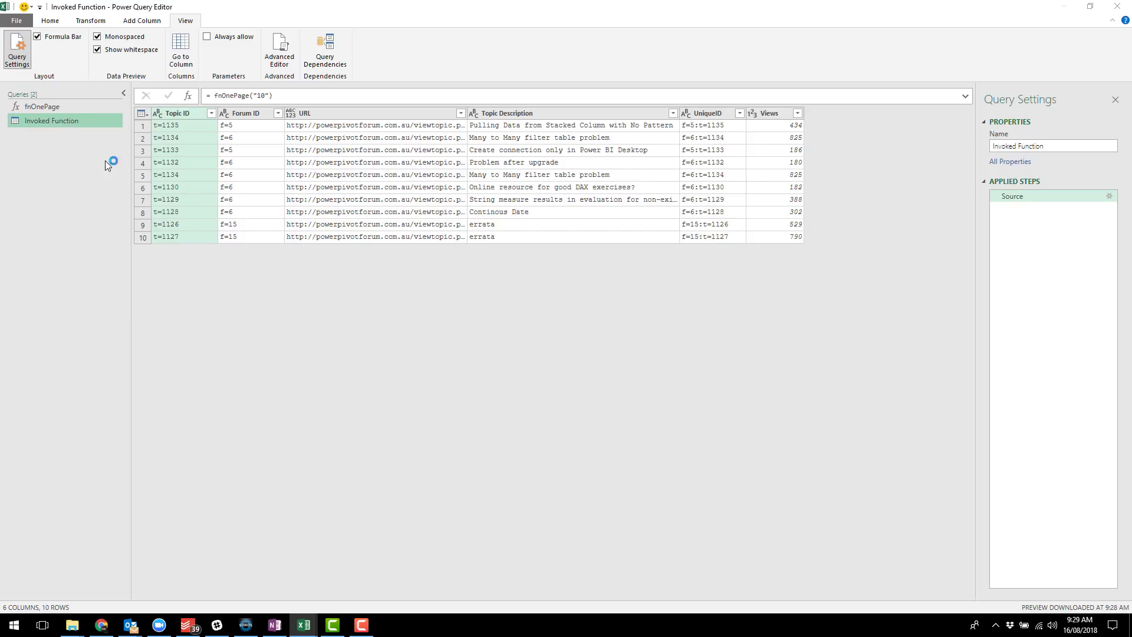
Step: Confirm the Invoked Function query's deletion, check the forum in the browser, and return to Power Query
{"action": "left_click", "coordinate": [629, 330]}
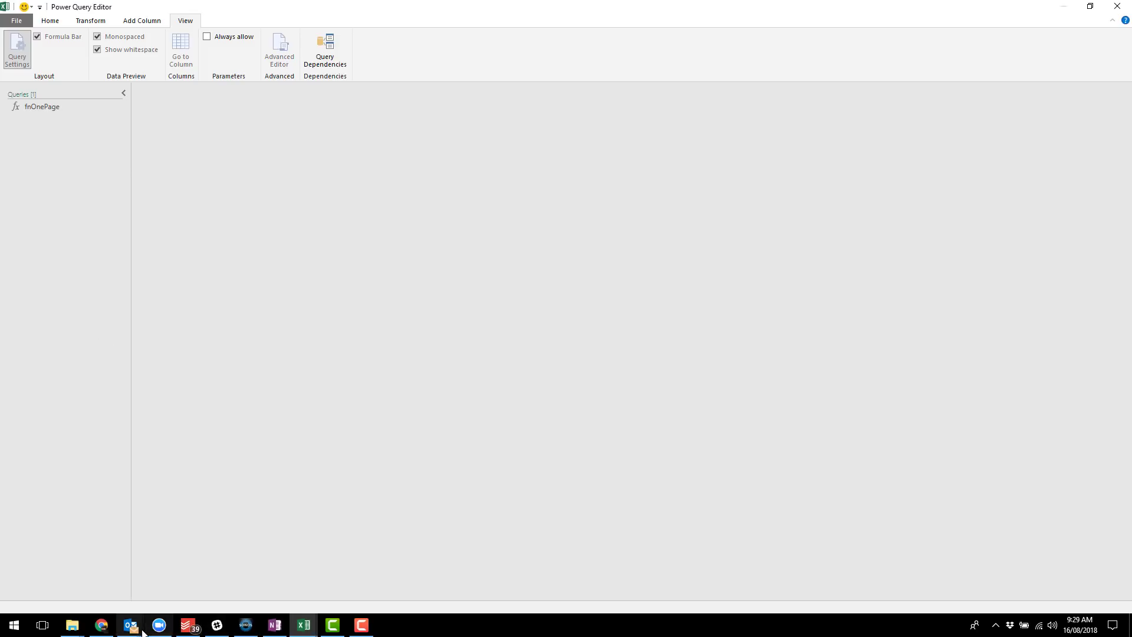
{"action": "left_click", "coordinate": [100, 625]}
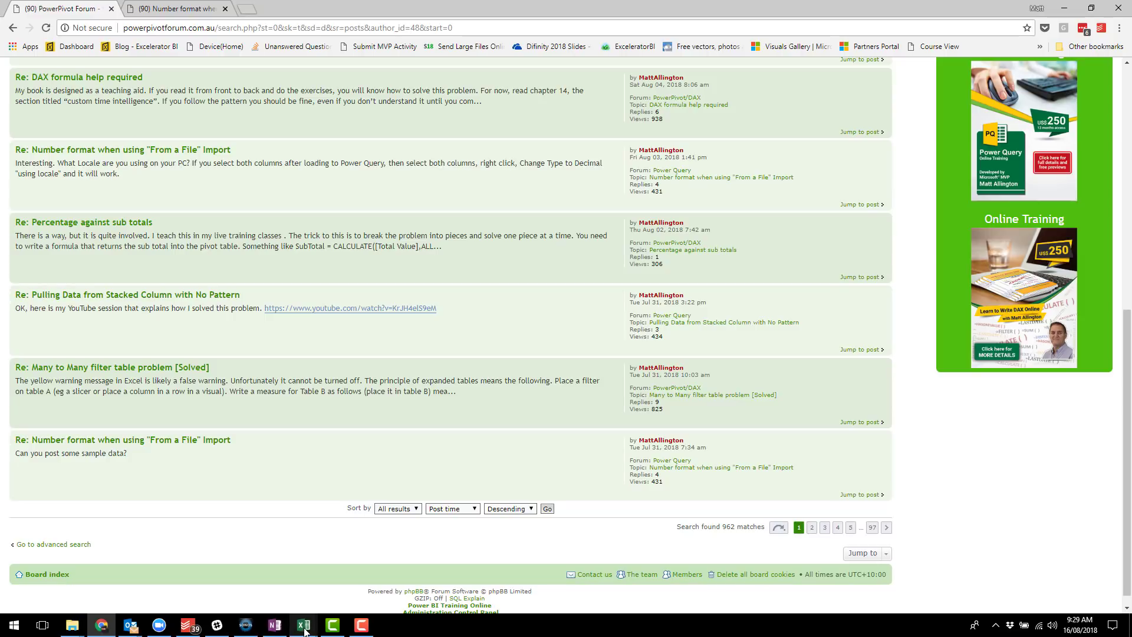
{"action": "mouse_move", "coordinate": [305, 631]}
{"action": "left_click", "coordinate": [365, 575]}
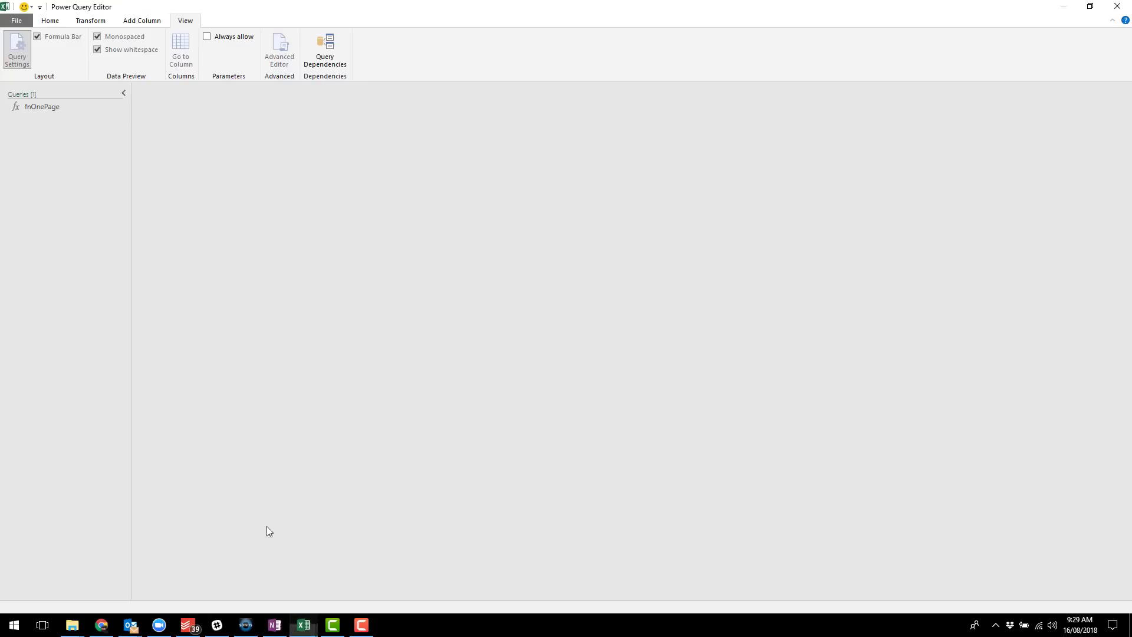
Step: Add a blank query containing ={0..100} and convert that list into a one-column table
{"action": "right_click", "coordinate": [64, 191]}
{"action": "mouse_move", "coordinate": [101, 215]}
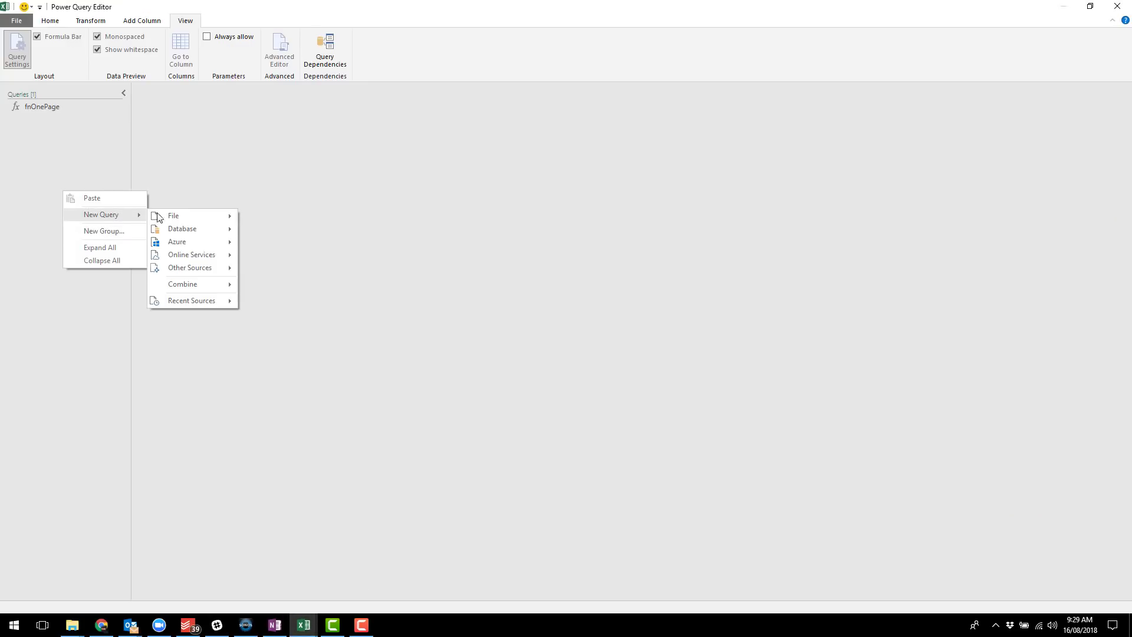
{"action": "mouse_move", "coordinate": [194, 267]}
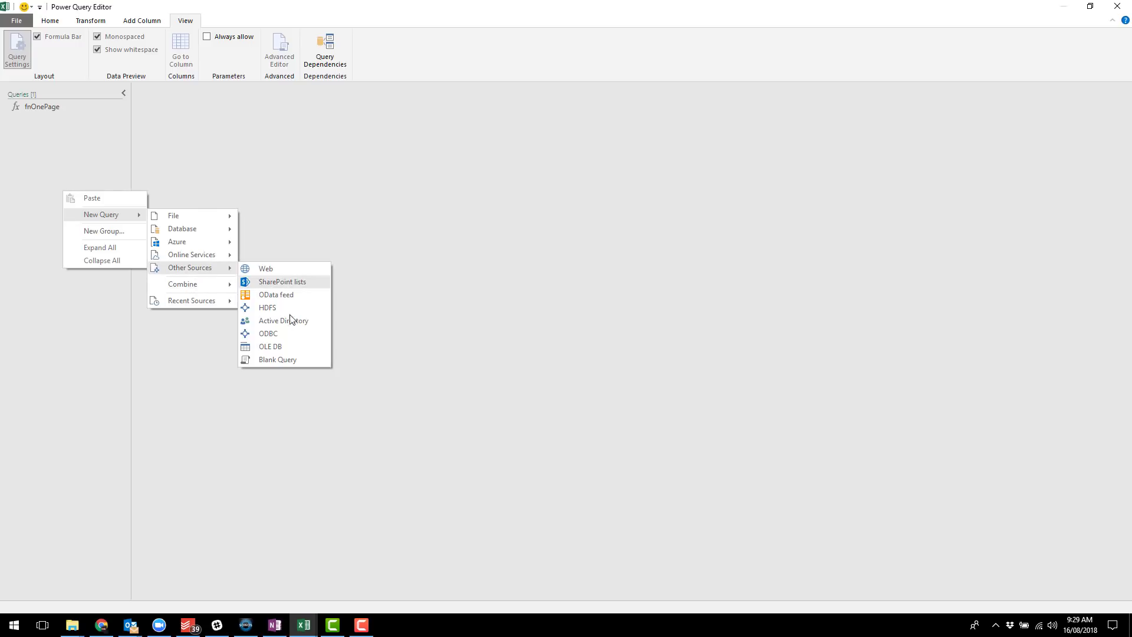
{"action": "left_click", "coordinate": [285, 359]}
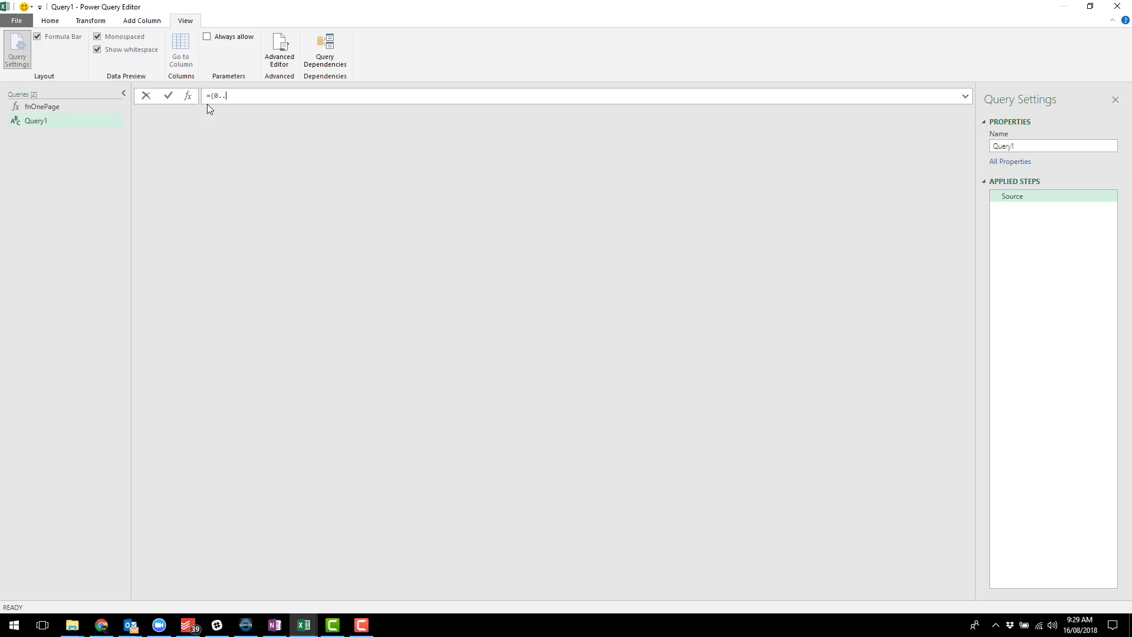
{"action": "key", "text": "Return"}
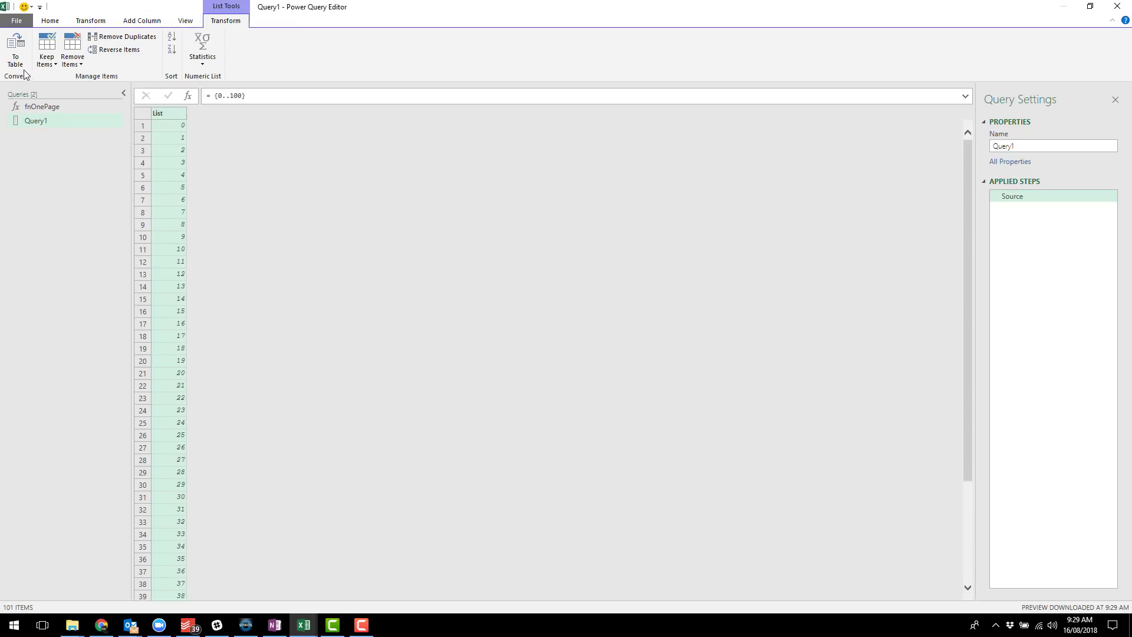
{"action": "left_click", "coordinate": [15, 52]}
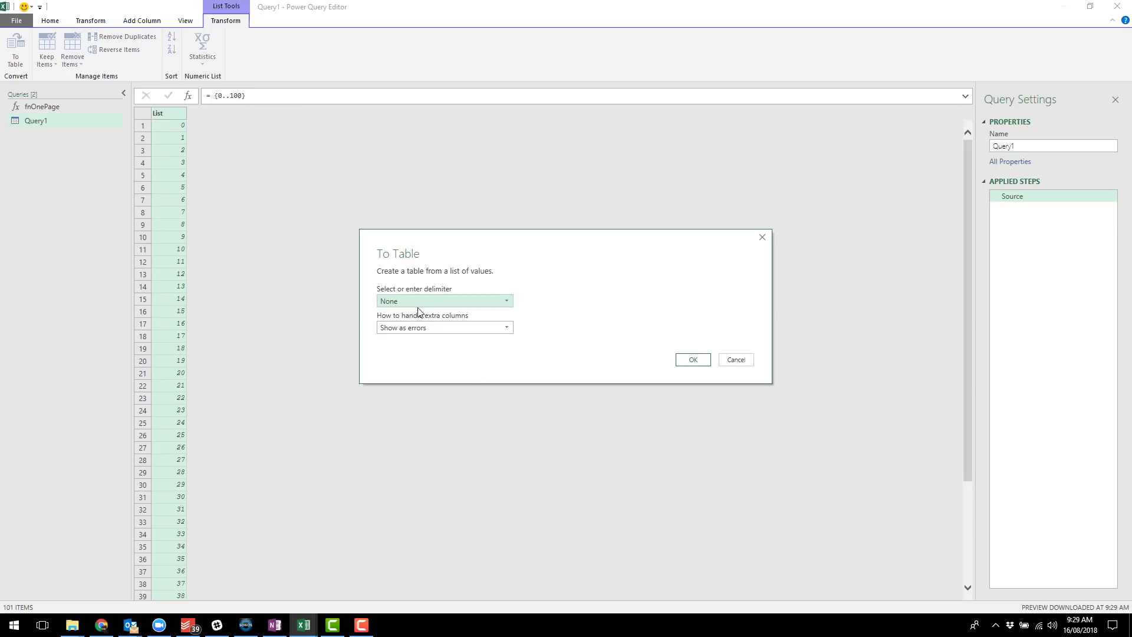
{"action": "left_click", "coordinate": [693, 357]}
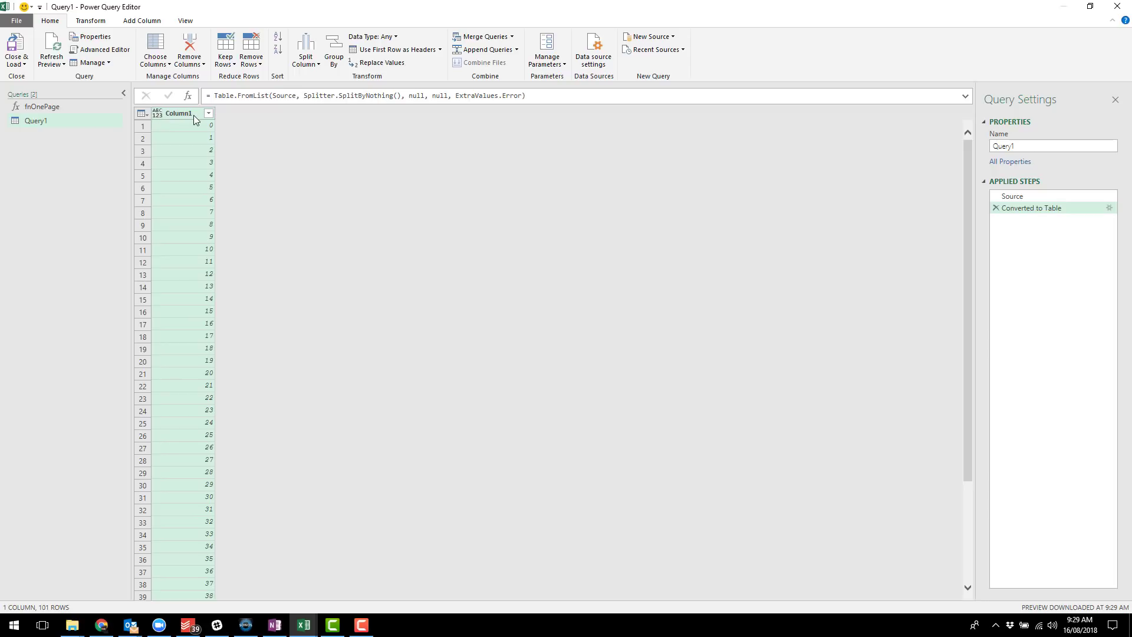
Step: Set Column1 to Whole Number, multiply it by 10, then change its type to Text
{"action": "left_click", "coordinate": [158, 118]}
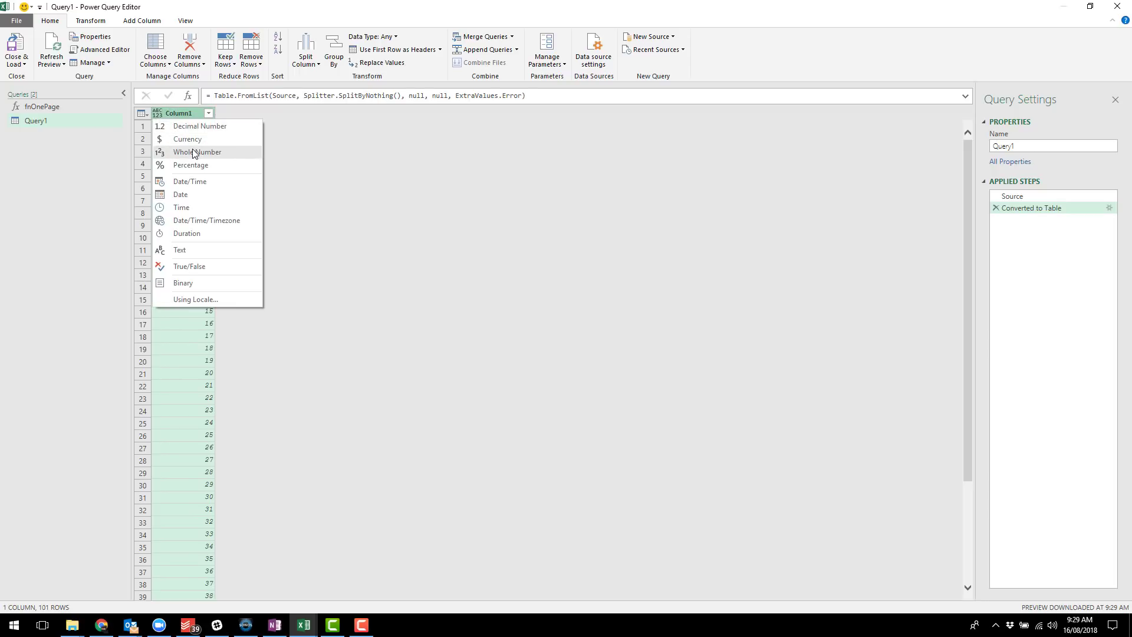
{"action": "left_click", "coordinate": [190, 151]}
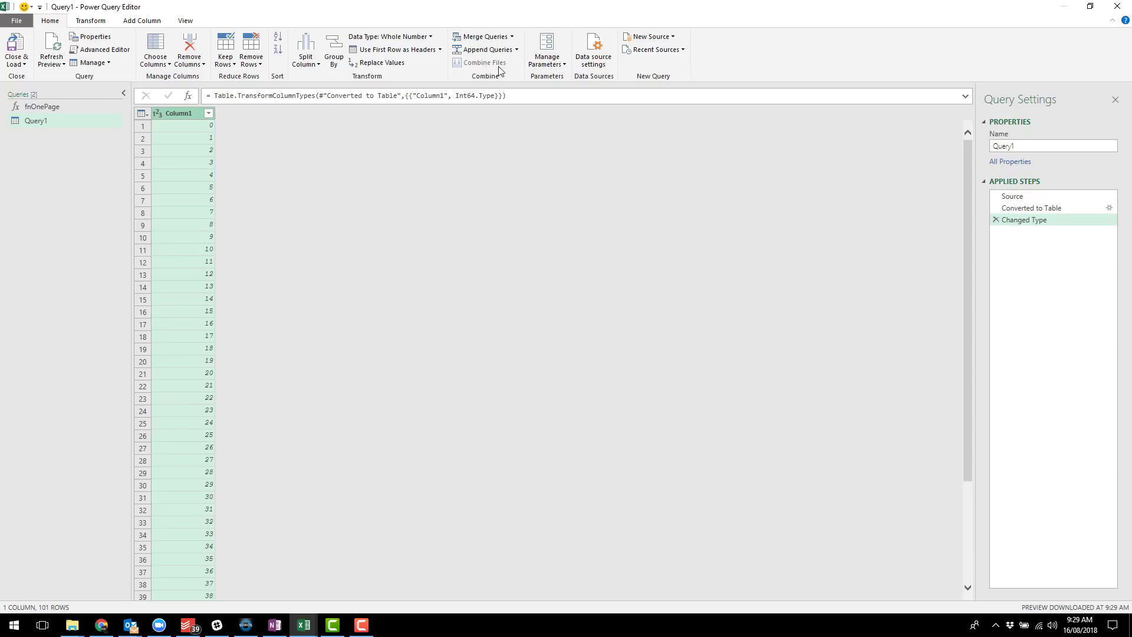
{"action": "left_click", "coordinate": [89, 21]}
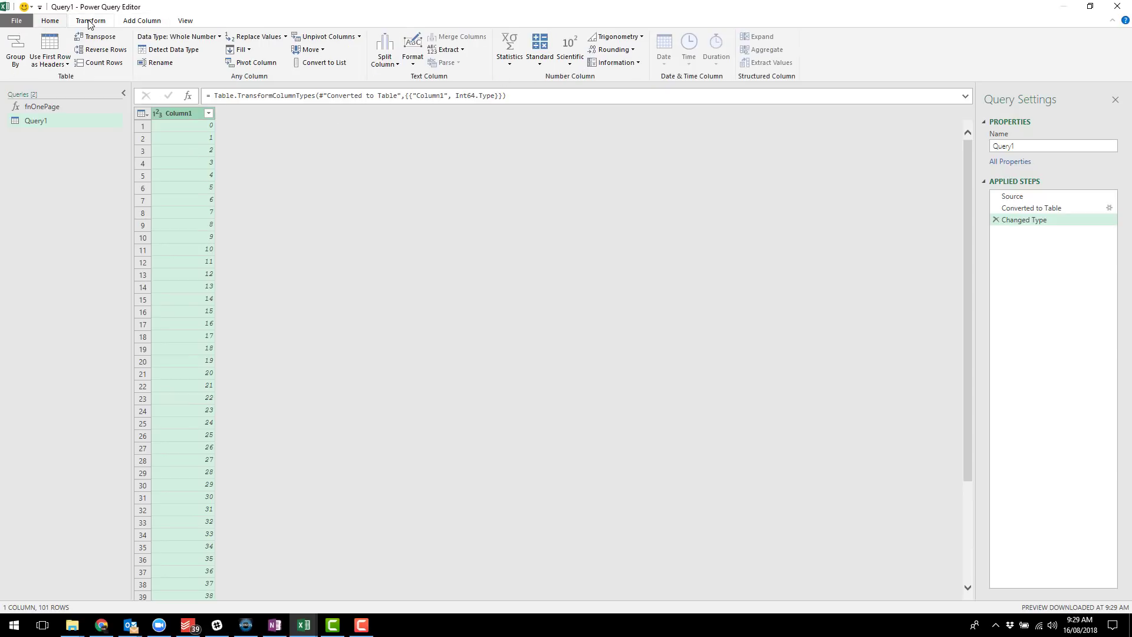
{"action": "left_click", "coordinate": [539, 56]}
{"action": "left_click", "coordinate": [521, 174]}
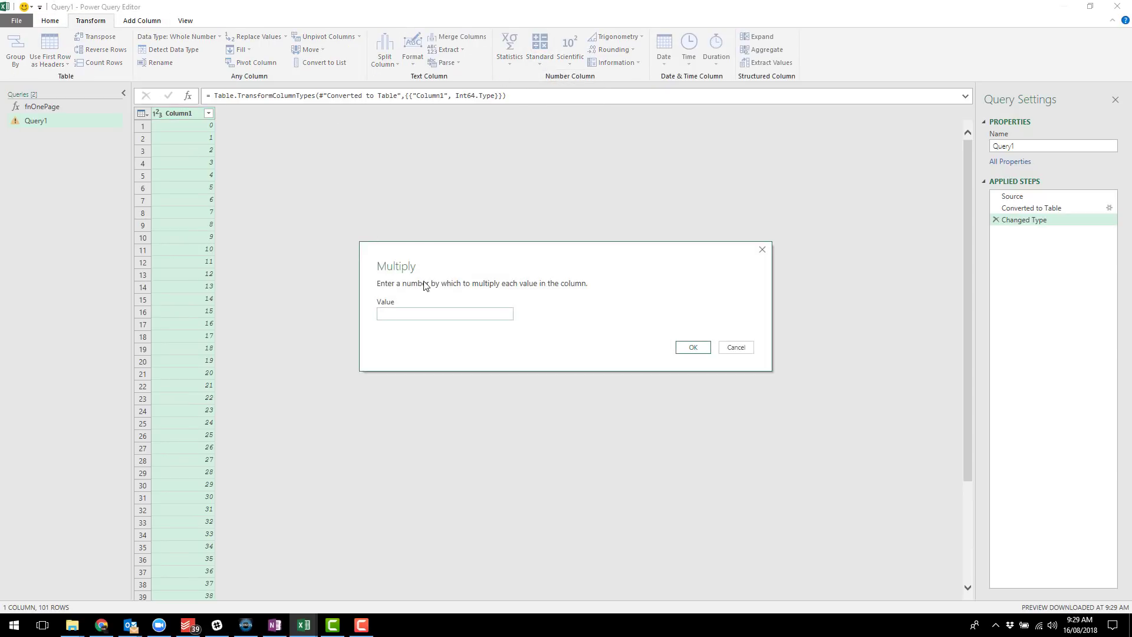
{"action": "type", "text": "10"}
{"action": "left_click", "coordinate": [695, 348]}
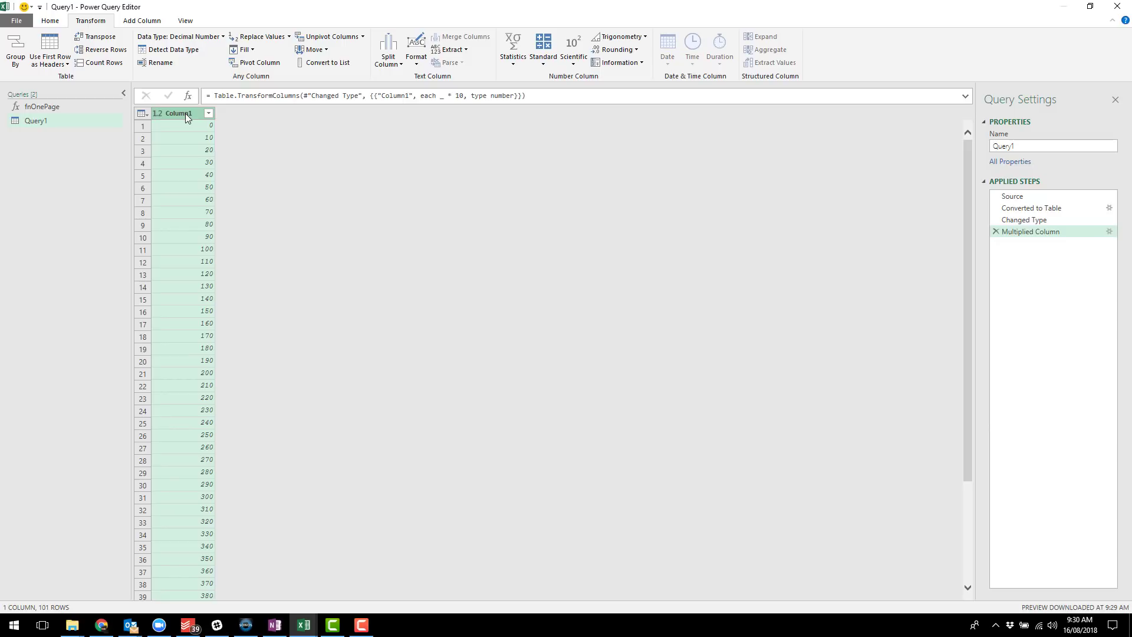
{"action": "left_click", "coordinate": [157, 113]}
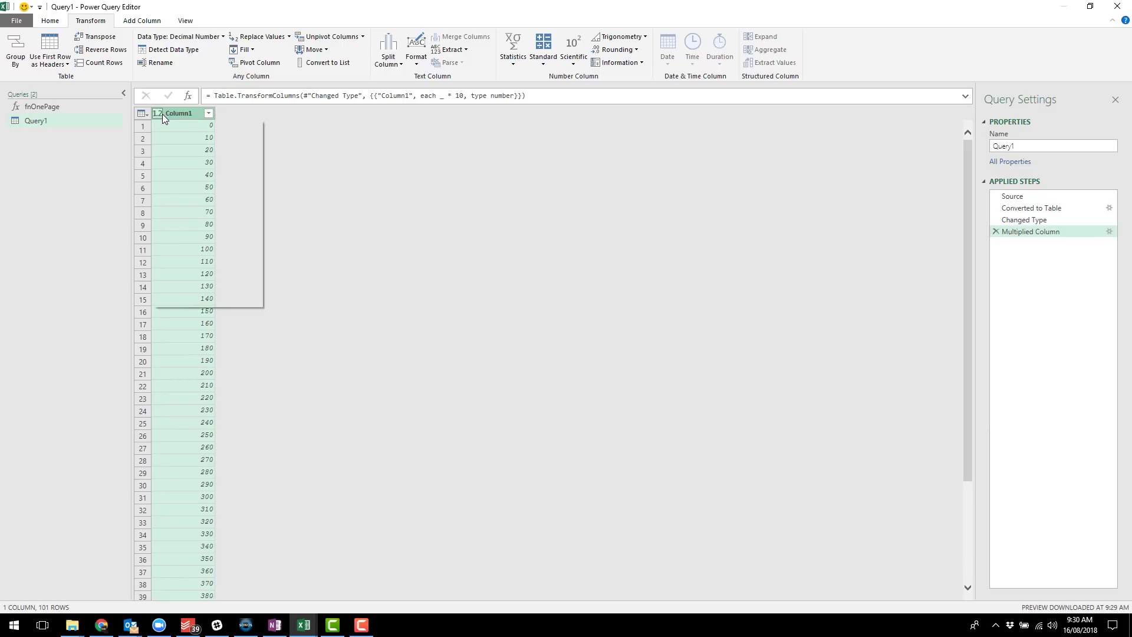
{"action": "left_click", "coordinate": [179, 252]}
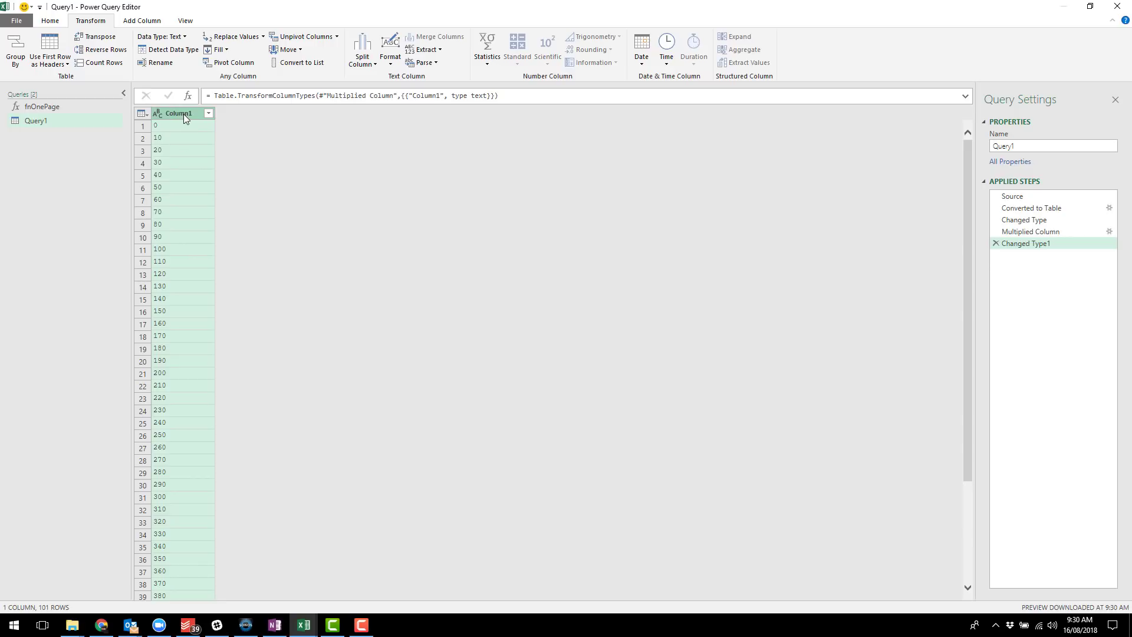
Step: Add an Invoke Custom Function column calling fnOnePage on Column1
{"action": "left_click", "coordinate": [122, 22]}
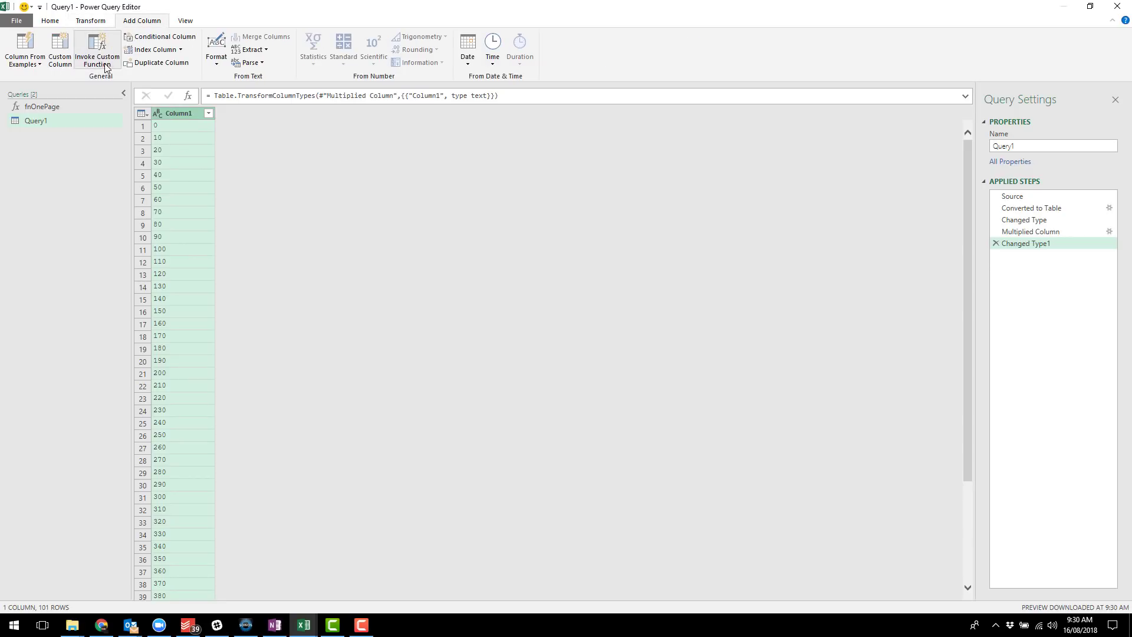
{"action": "left_click", "coordinate": [98, 48]}
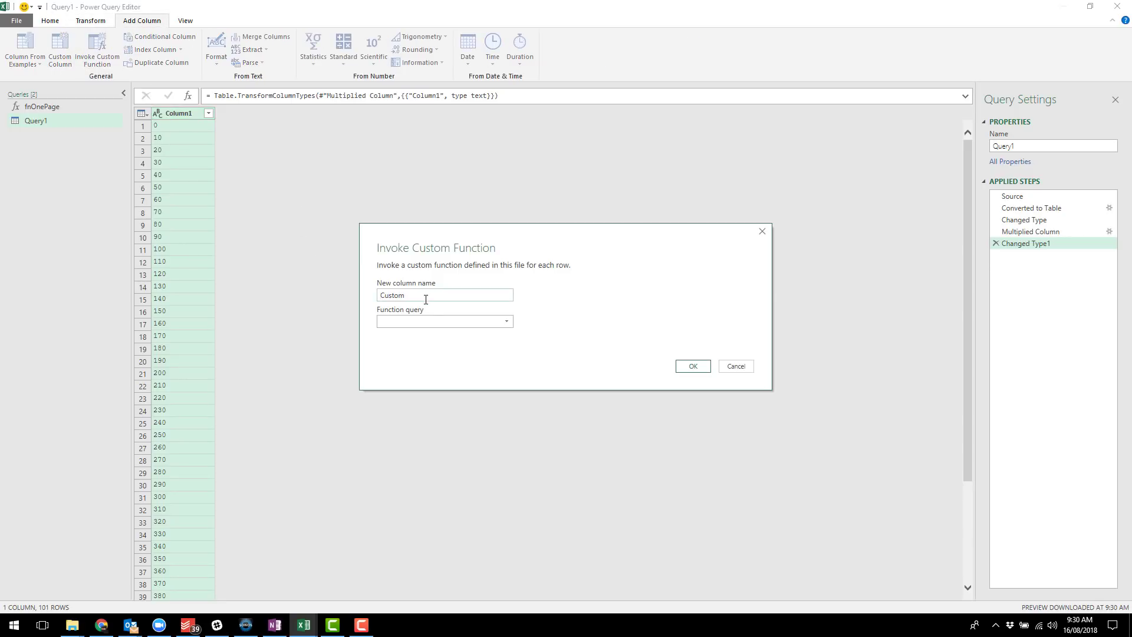
{"action": "left_click", "coordinate": [468, 321]}
{"action": "left_click", "coordinate": [441, 331]}
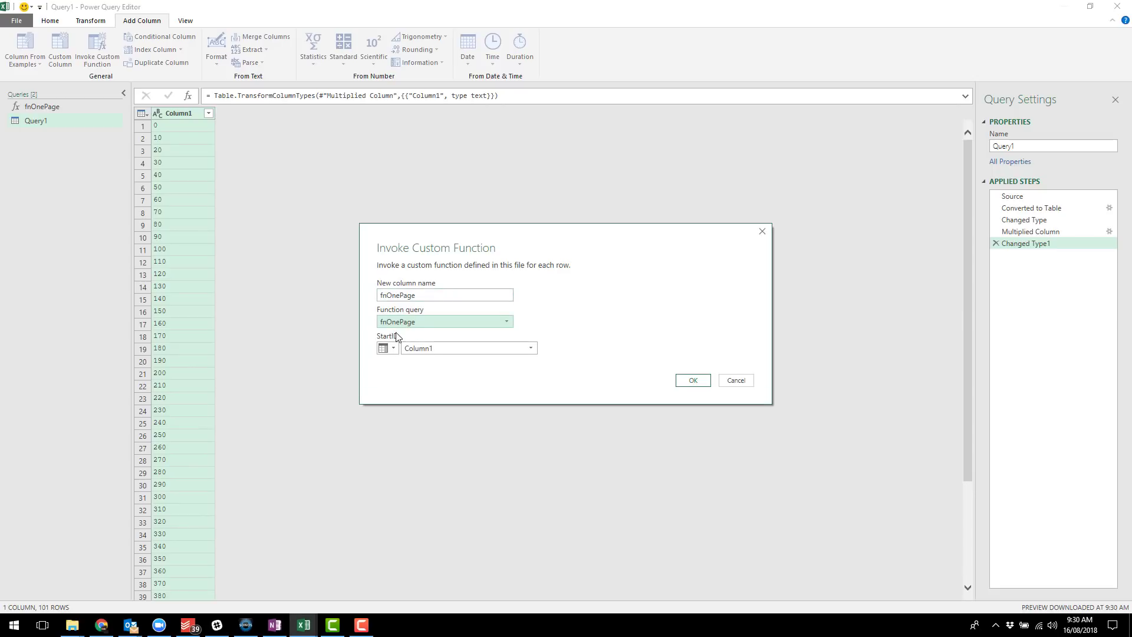
{"action": "left_click", "coordinate": [692, 381]}
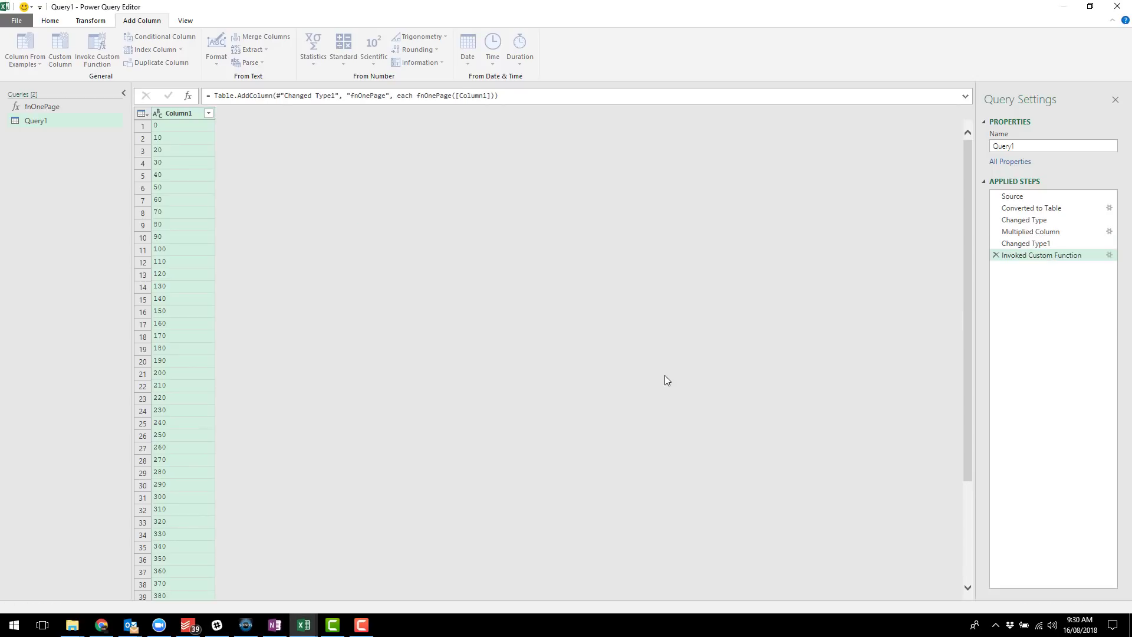
Step: Expand all fnOnePage fields without the original column-name prefix
{"action": "left_click", "coordinate": [277, 115]}
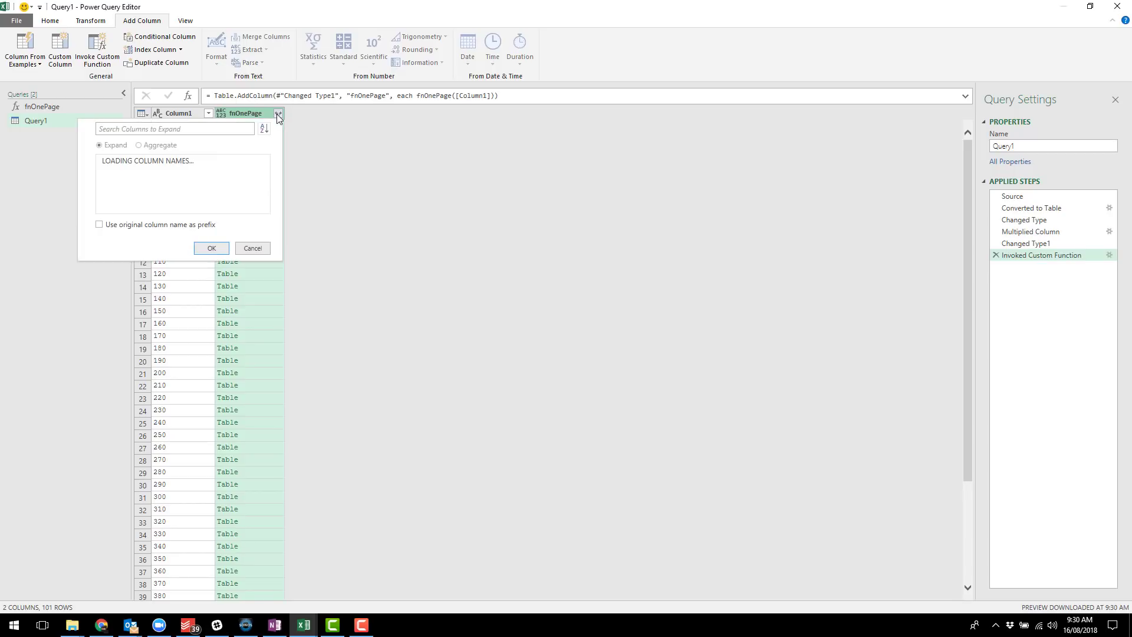
{"action": "left_click", "coordinate": [107, 250]}
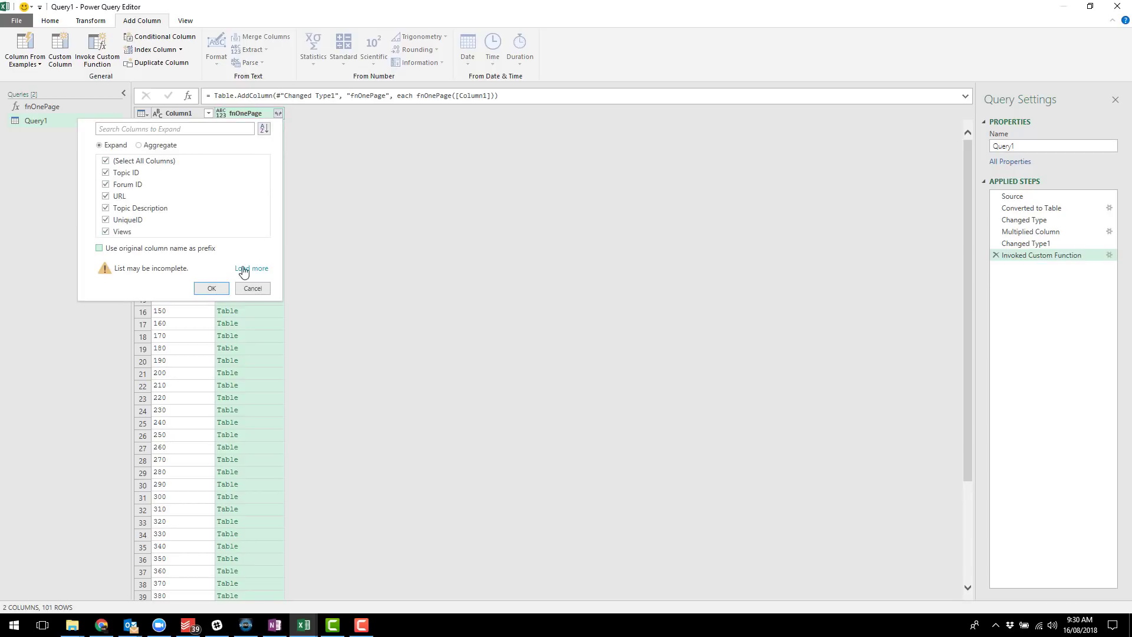
{"action": "left_click", "coordinate": [210, 288]}
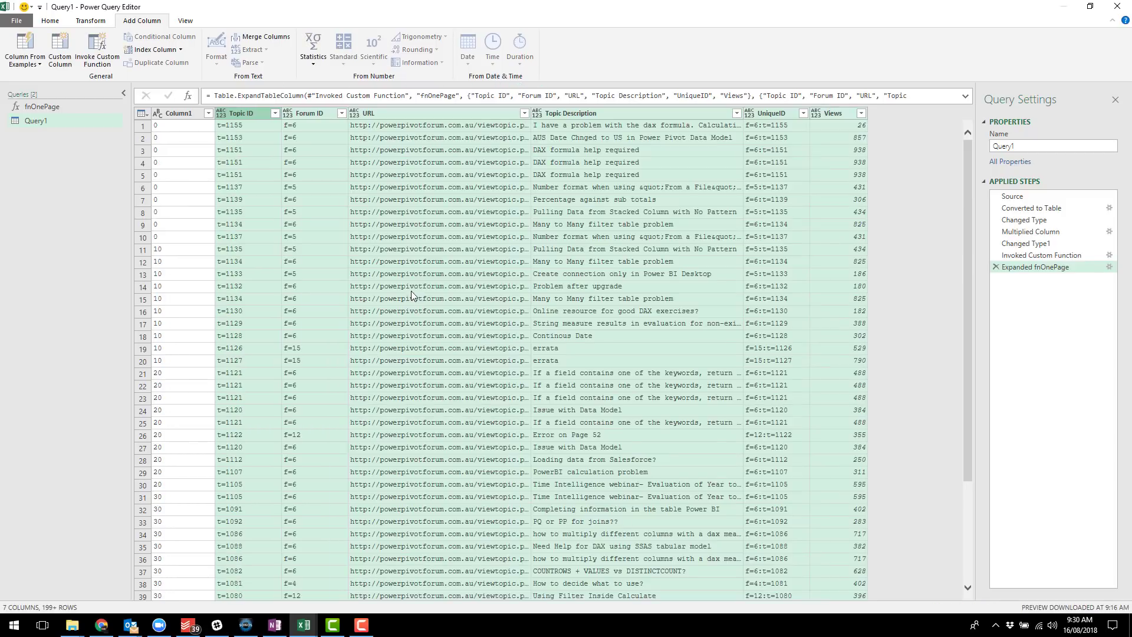
{"action": "left_click", "coordinate": [722, 165]}
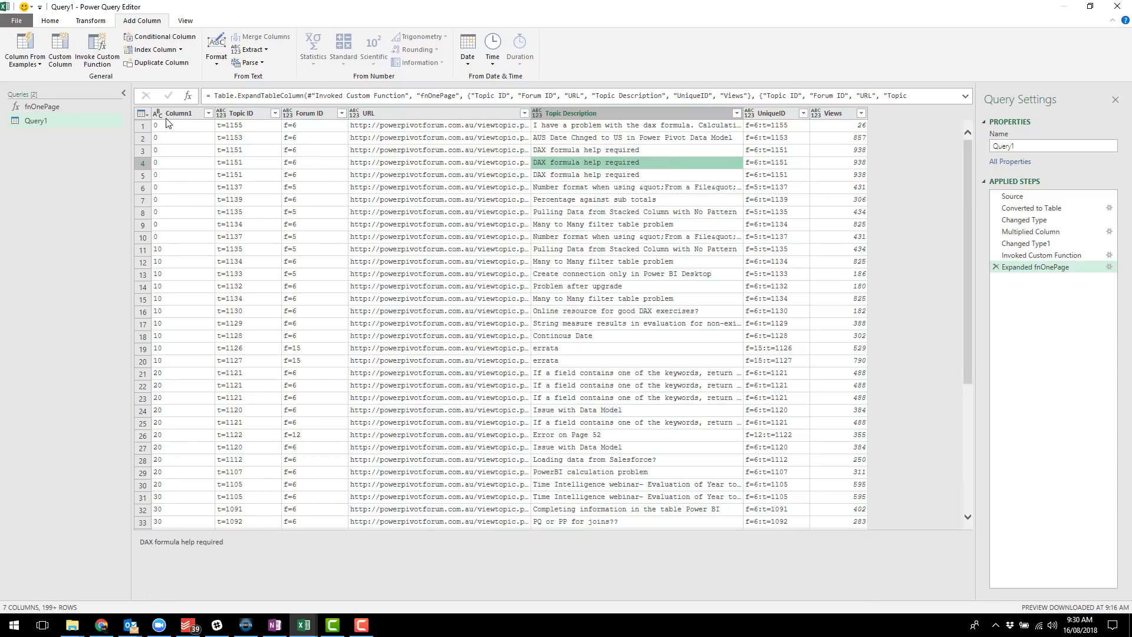
{"action": "left_click", "coordinate": [170, 114]}
{"action": "right_click", "coordinate": [169, 115]}
Step: Remove Column1, detect data types for Topic ID through Views, and name the query ForumTopics
{"action": "left_click", "coordinate": [216, 136]}
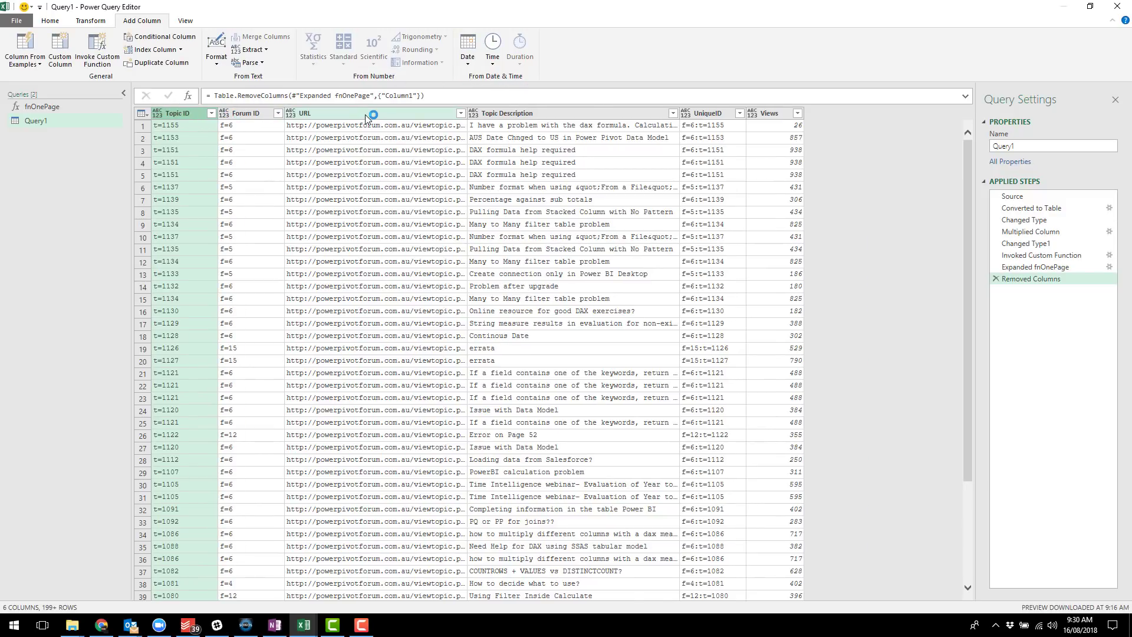
{"action": "left_click", "coordinate": [783, 113], "text": "shift"}
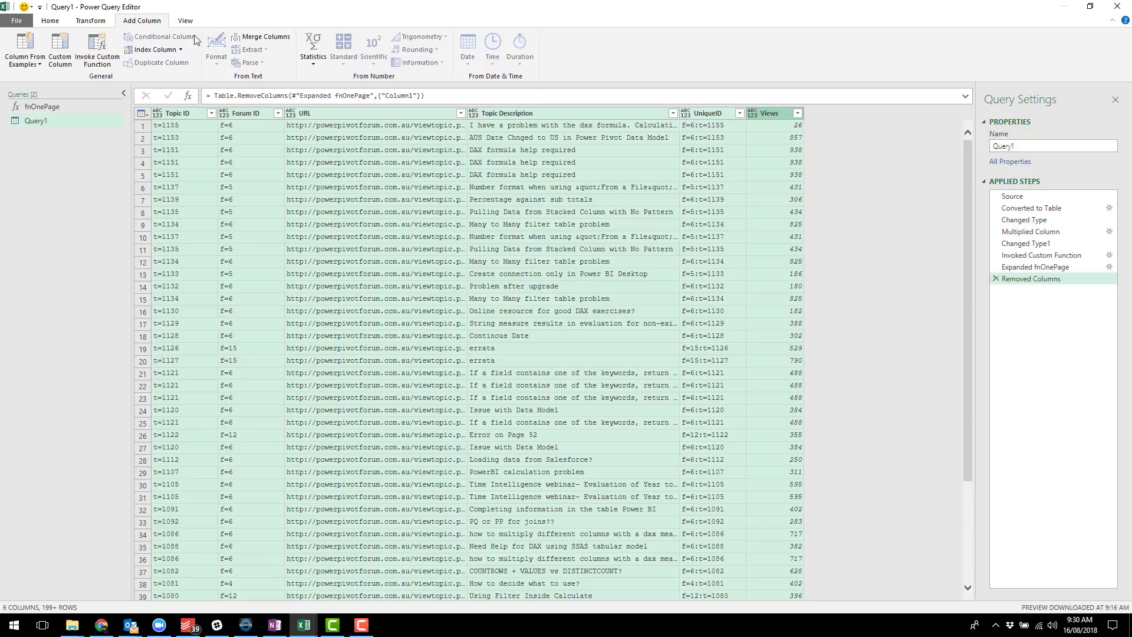
{"action": "left_click", "coordinate": [82, 22]}
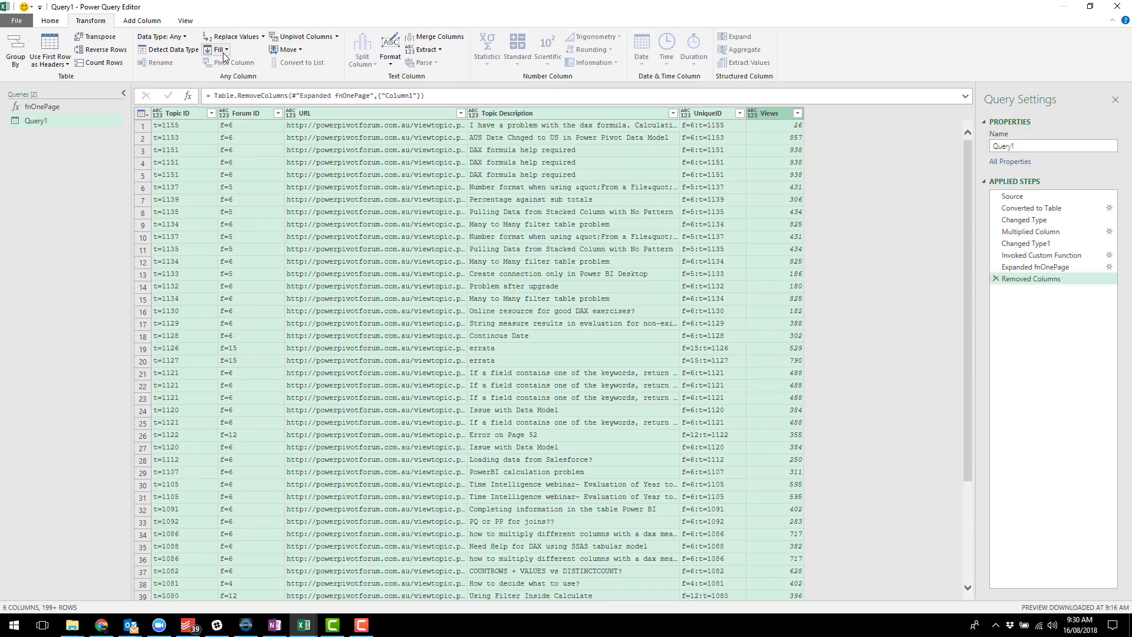
{"action": "left_click", "coordinate": [173, 50]}
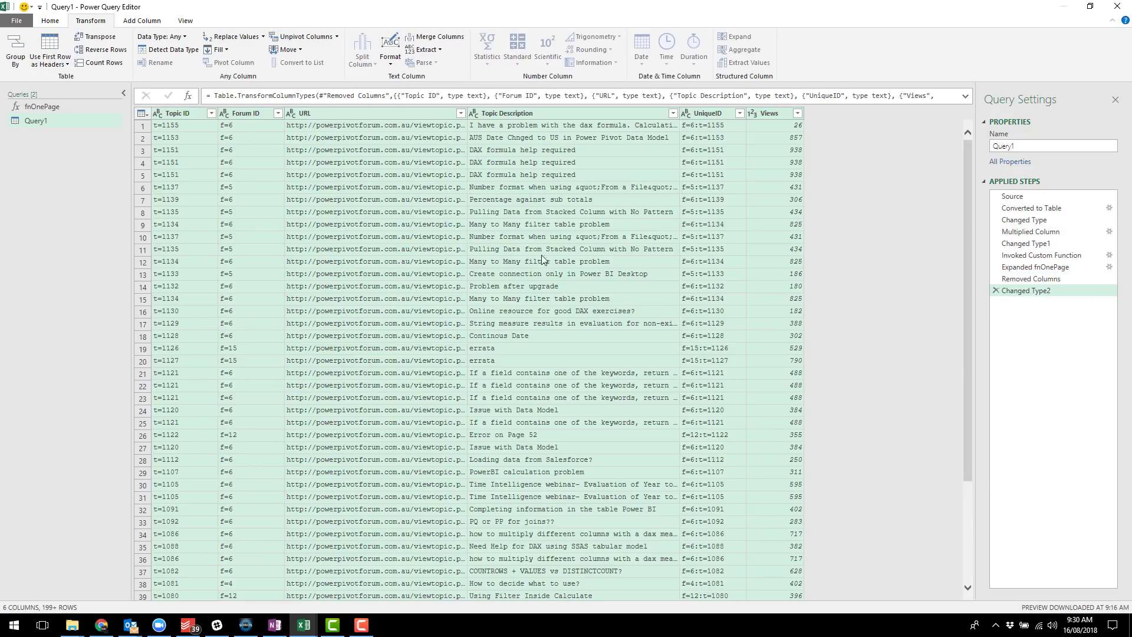
{"action": "left_click", "coordinate": [1052, 146]}
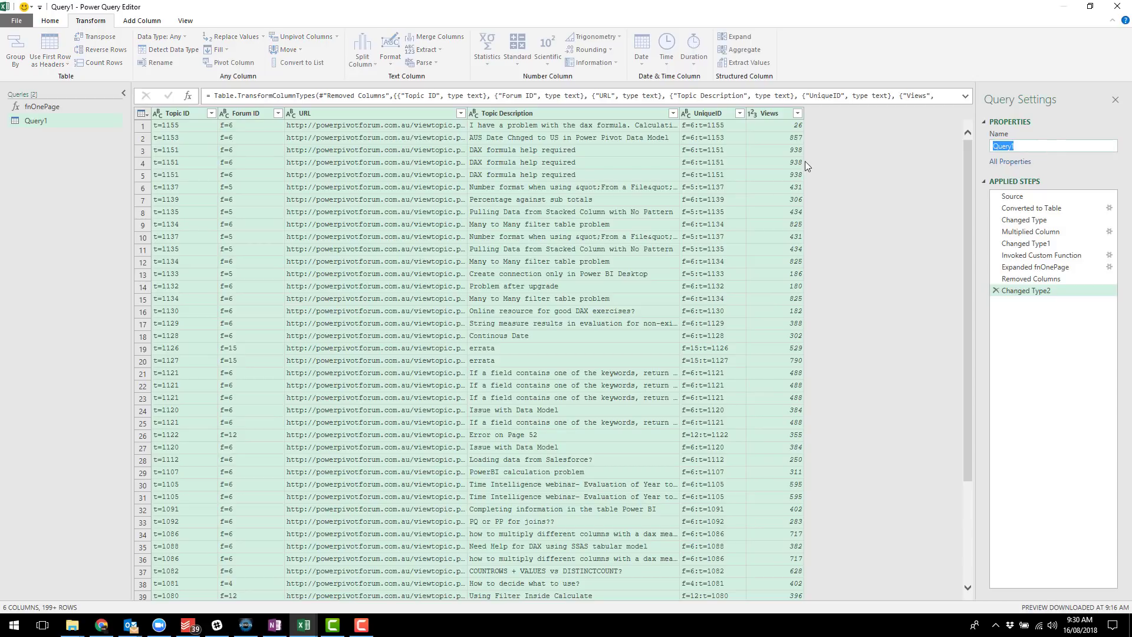
{"action": "type", "text": "ForumTopics"}
Step: Confirm the ForumTopics name and remove duplicate rows based on UniqueID
{"action": "key", "text": "Return"}
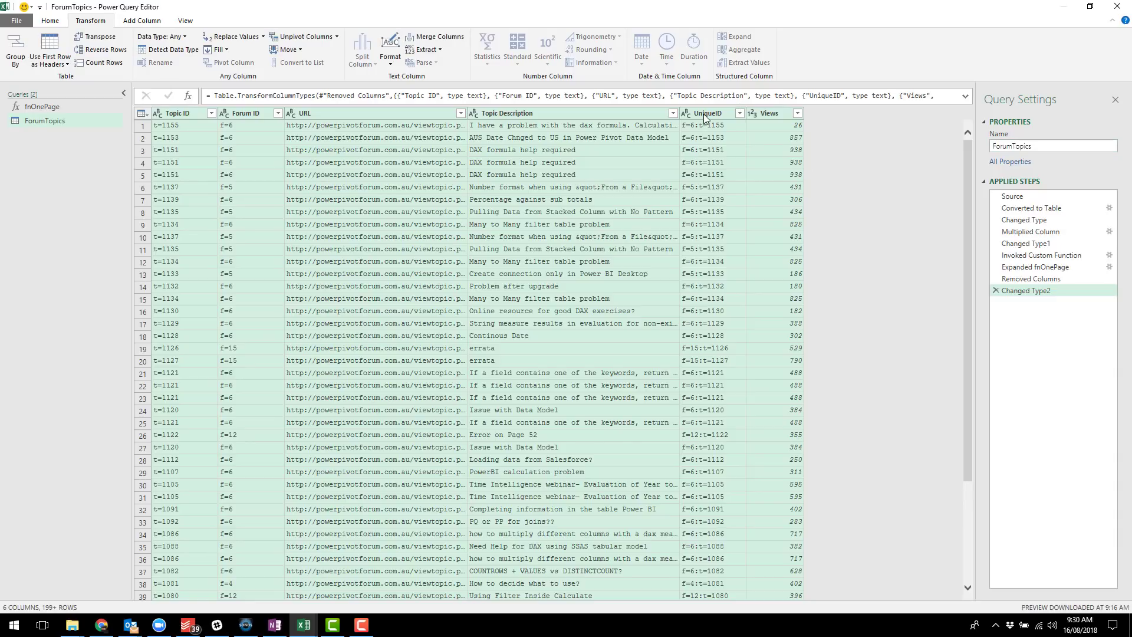
{"action": "left_click", "coordinate": [704, 113]}
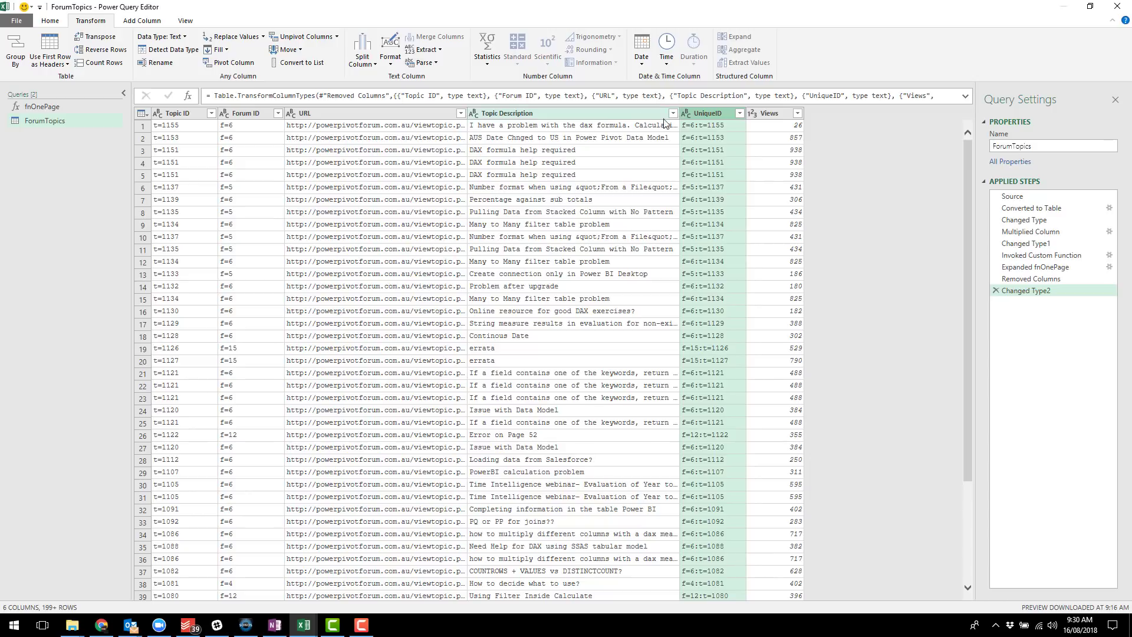
{"action": "right_click", "coordinate": [697, 114]}
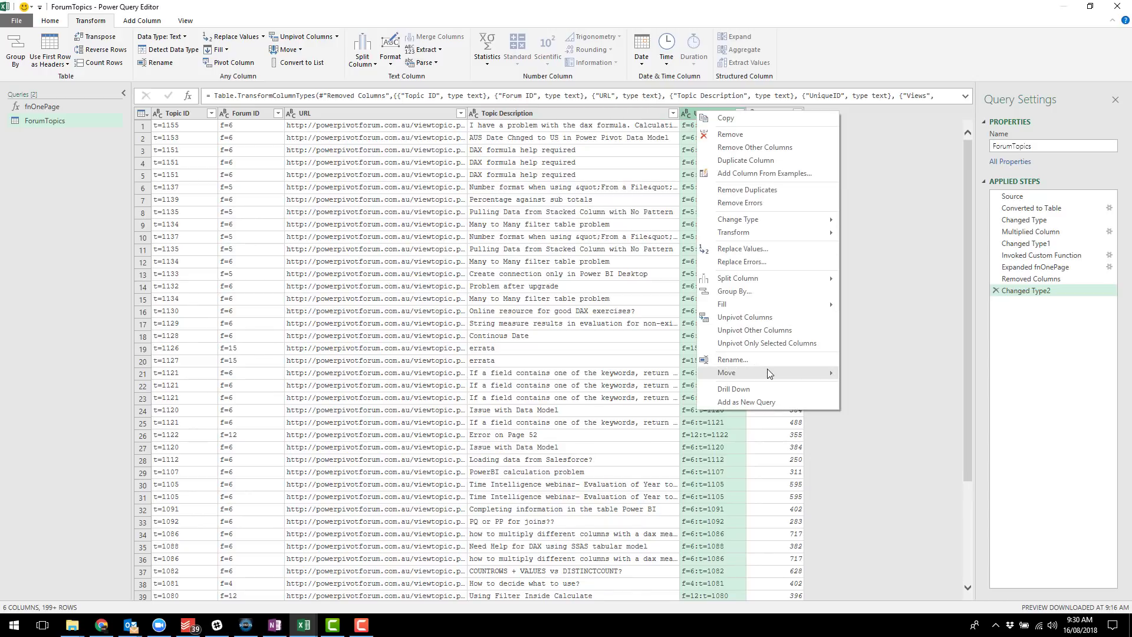
{"action": "mouse_move", "coordinate": [767, 373]}
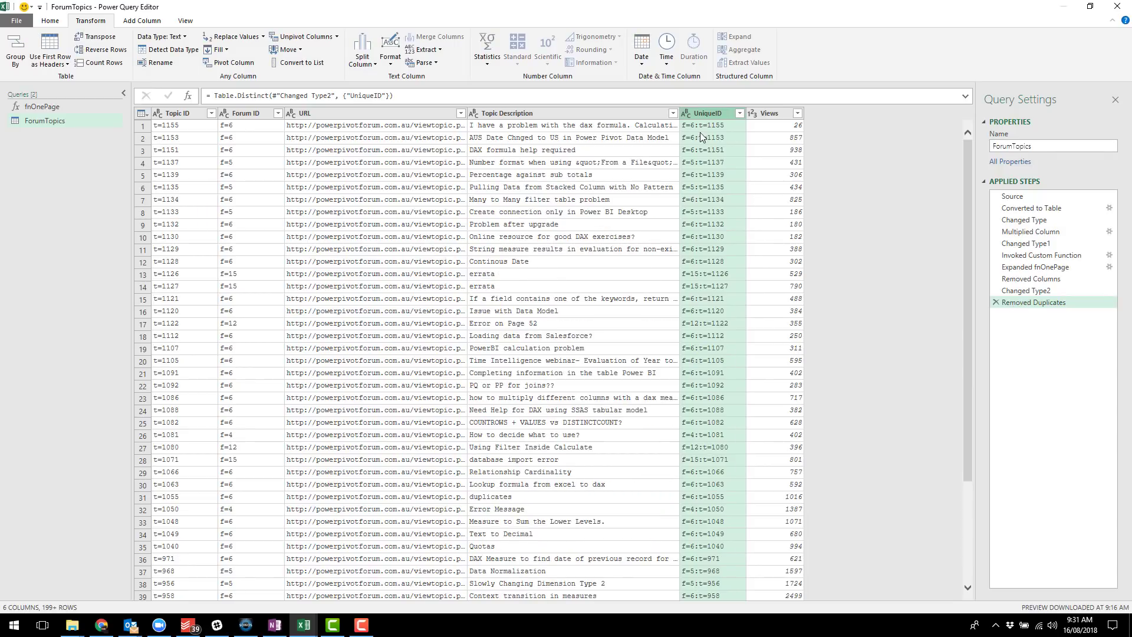
{"action": "left_click", "coordinate": [14, 23]}
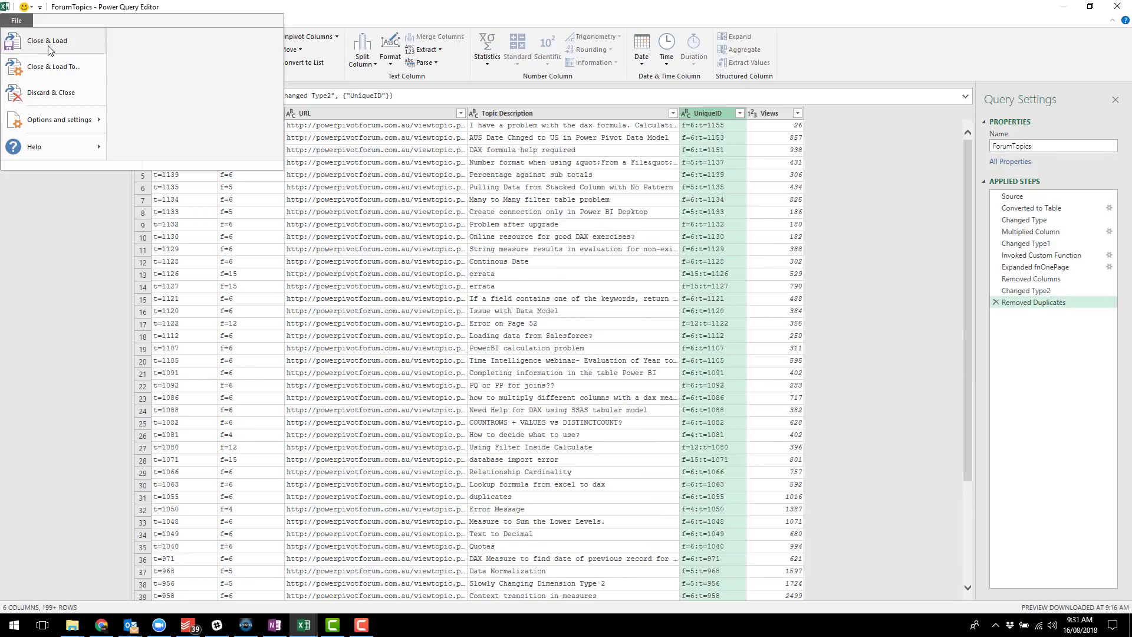
{"action": "left_click", "coordinate": [777, 118]}
Step: Sort by Views descending and Close & Load the query into the workbook
{"action": "left_click", "coordinate": [796, 118]}
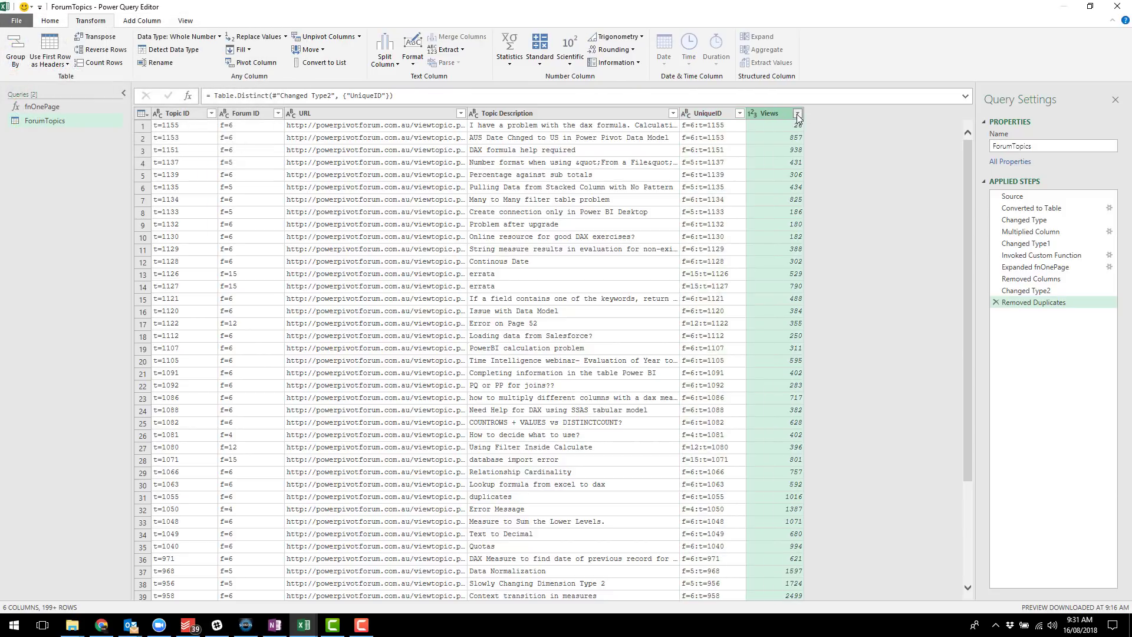
{"action": "left_click", "coordinate": [798, 118]}
{"action": "left_click", "coordinate": [645, 144]}
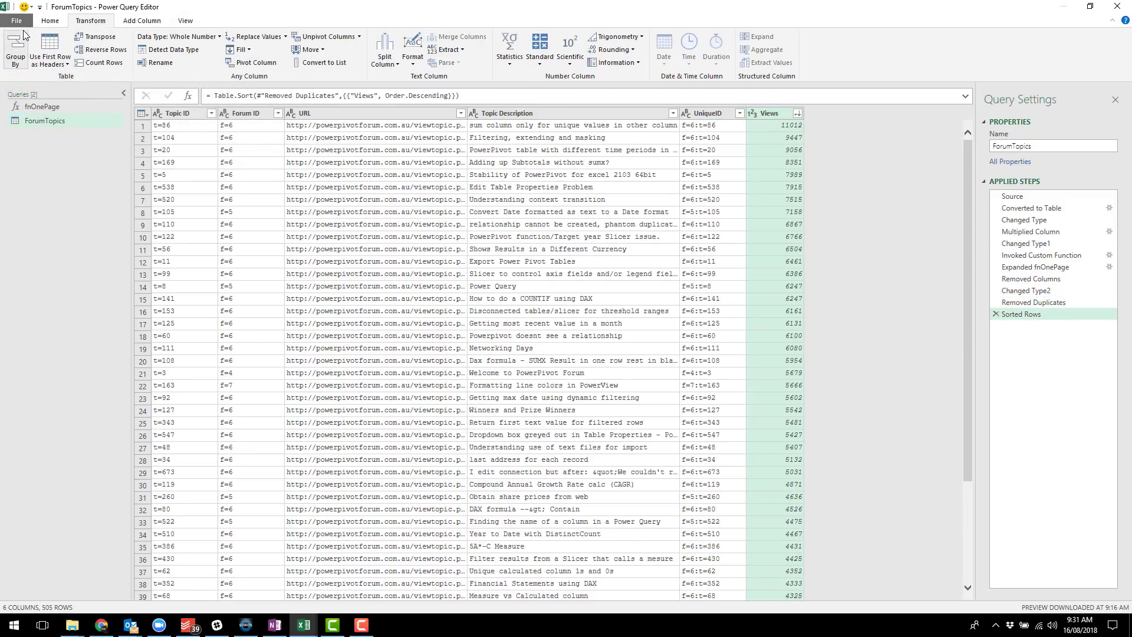
{"action": "left_click", "coordinate": [18, 21]}
{"action": "left_click", "coordinate": [33, 41]}
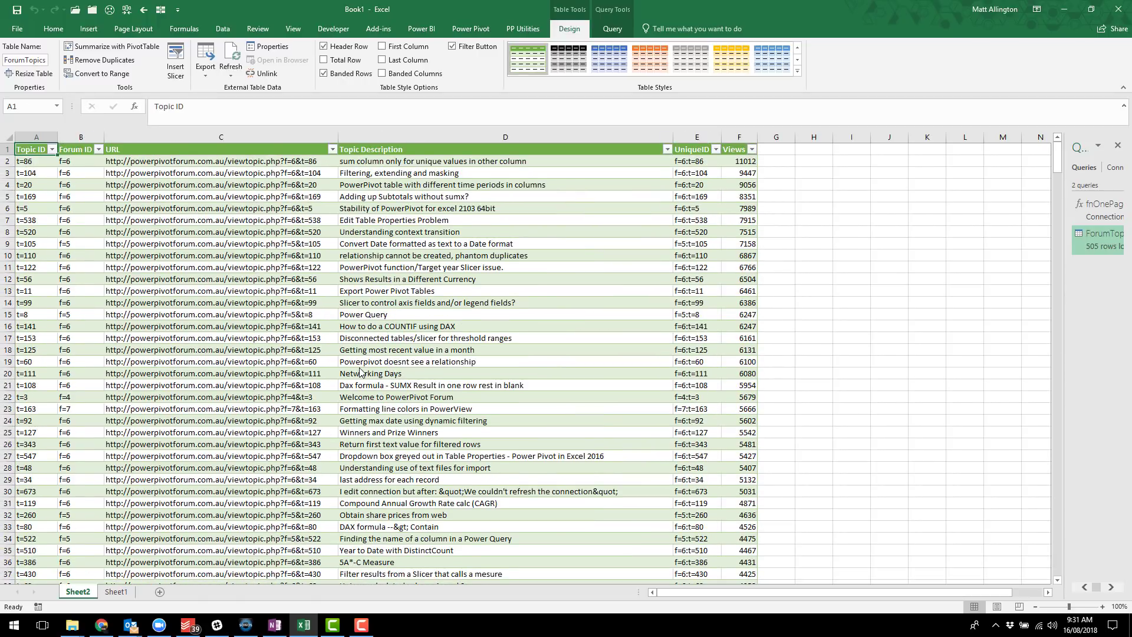
Step: Move to the first Views cell to confirm the top topic has 11012 views
{"action": "key", "text": "Right"}
{"action": "key", "text": "Right"}
{"action": "key", "text": "Right"}
{"action": "key", "text": "Right"}
{"action": "key", "text": "Right"}
{"action": "key", "text": "Down"}
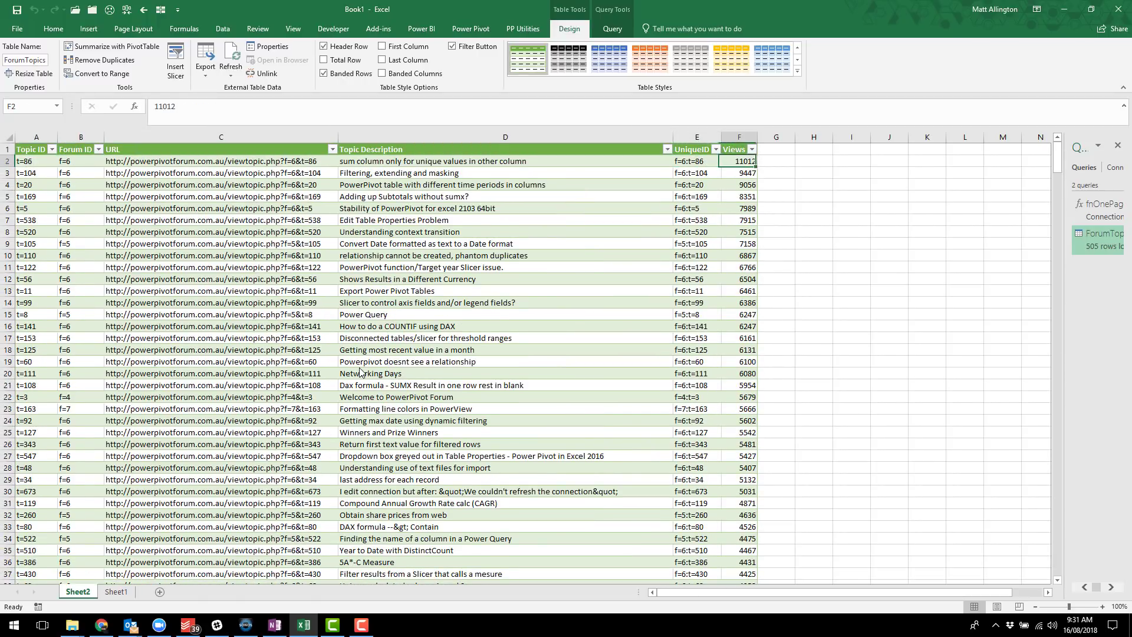